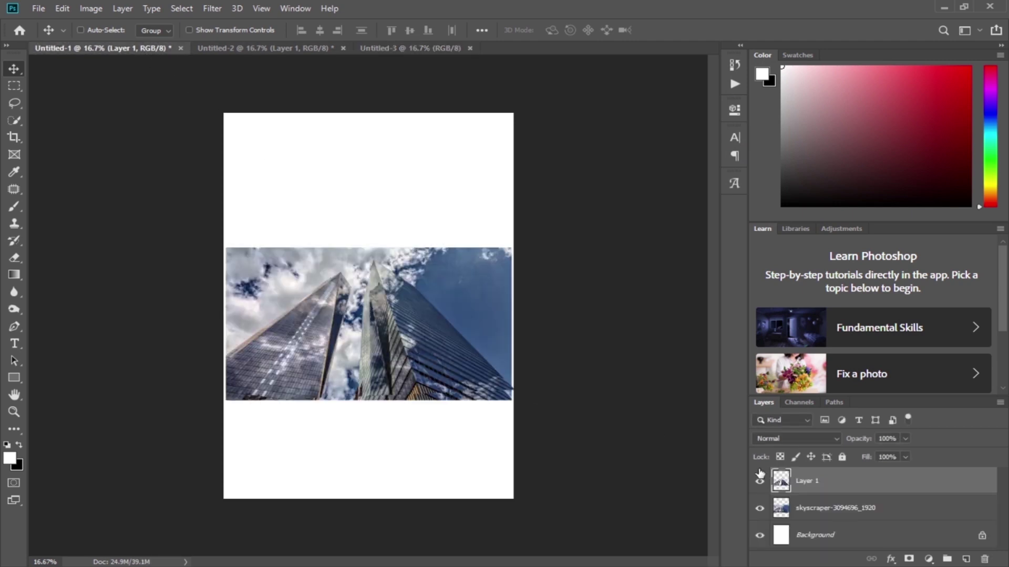
Step: Copy the cut-out skyscrapers layer from Untitled-1 into the blank Untitled-3 document, placing it in the canvas's lower half
{"action": "left_click", "coordinate": [760, 508]}
{"action": "left_click", "coordinate": [760, 508]}
{"action": "left_click_drag", "start_coordinate": [394, 347], "coordinate": [396, 388]}
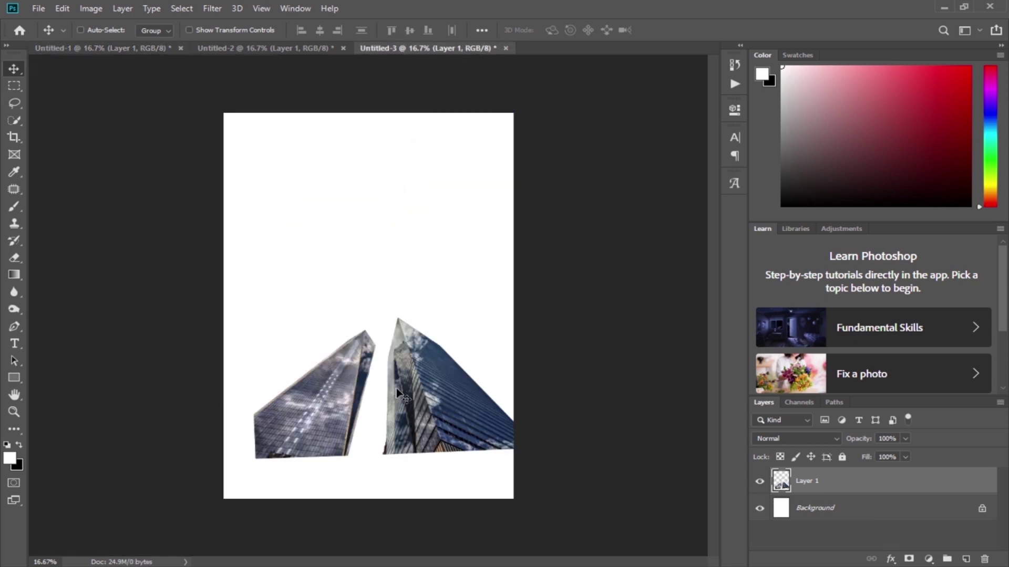
Step: Transform the skyscrapers to about 263% scale and about -2.7° rotation, positioning both towers to fill the canvas's lower part
{"action": "key", "text": "ctrl+t"}
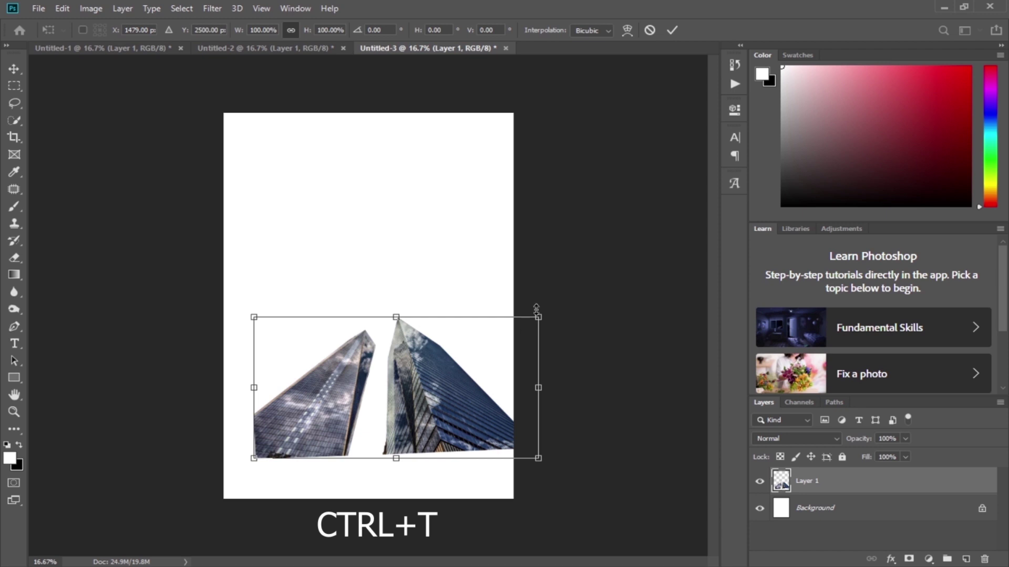
{"action": "left_click_drag", "start_coordinate": [535, 317], "coordinate": [798, 188]}
{"action": "left_click_drag", "start_coordinate": [546, 340], "coordinate": [420, 382]}
{"action": "mouse_move", "coordinate": [568, 221]}
{"action": "left_mouse_down"}
{"action": "mouse_move", "coordinate": [563, 210]}
{"action": "mouse_move", "coordinate": [578, 237]}
{"action": "left_mouse_up"}
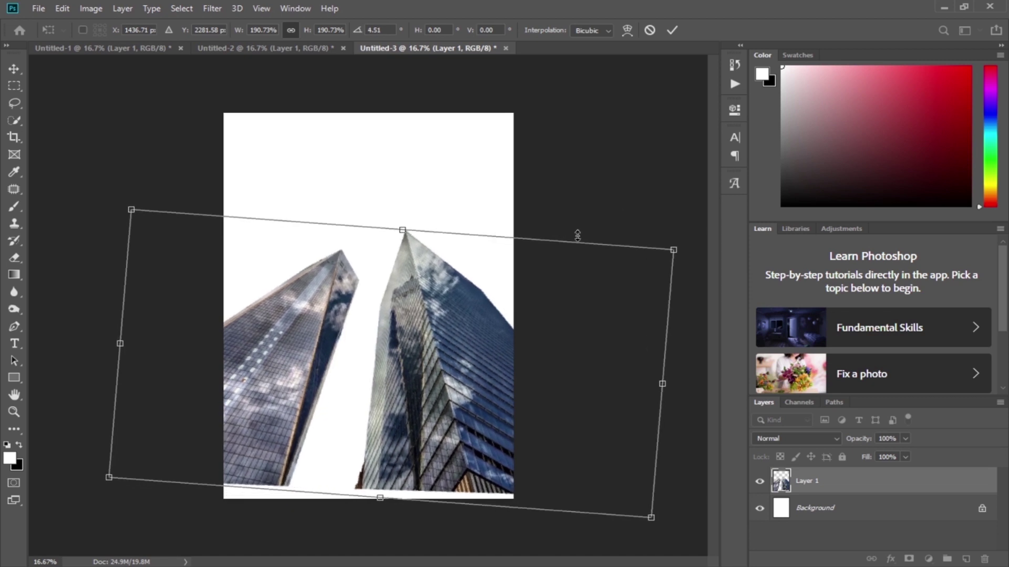
{"action": "left_click_drag", "start_coordinate": [673, 251], "coordinate": [716, 181]}
{"action": "left_click_drag", "start_coordinate": [495, 369], "coordinate": [451, 421]}
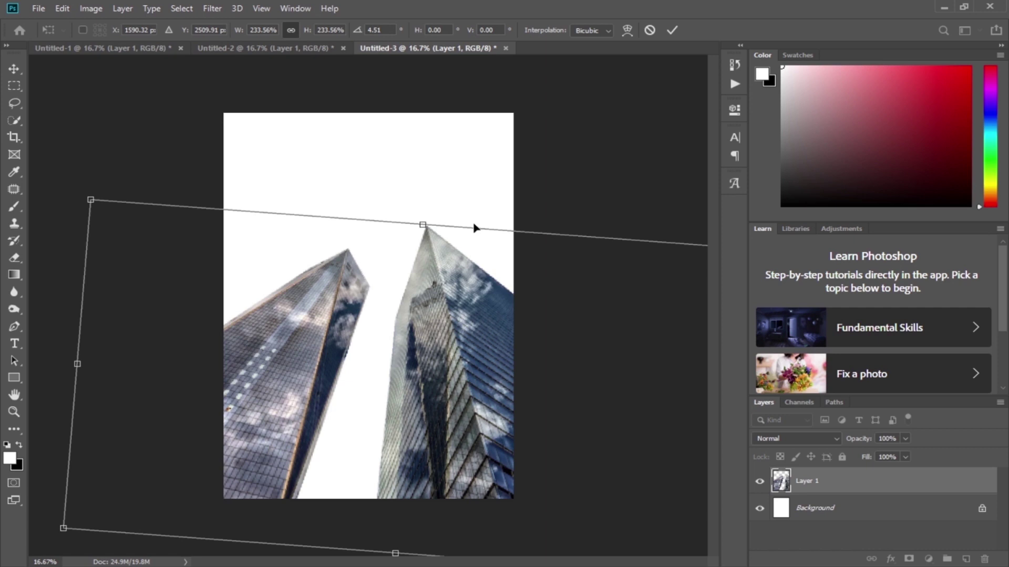
{"action": "left_click_drag", "start_coordinate": [463, 176], "coordinate": [448, 174]}
{"action": "left_click_drag", "start_coordinate": [404, 270], "coordinate": [399, 247]}
{"action": "left_click_drag", "start_coordinate": [382, 191], "coordinate": [384, 149]}
{"action": "left_click_drag", "start_coordinate": [424, 289], "coordinate": [430, 301]}
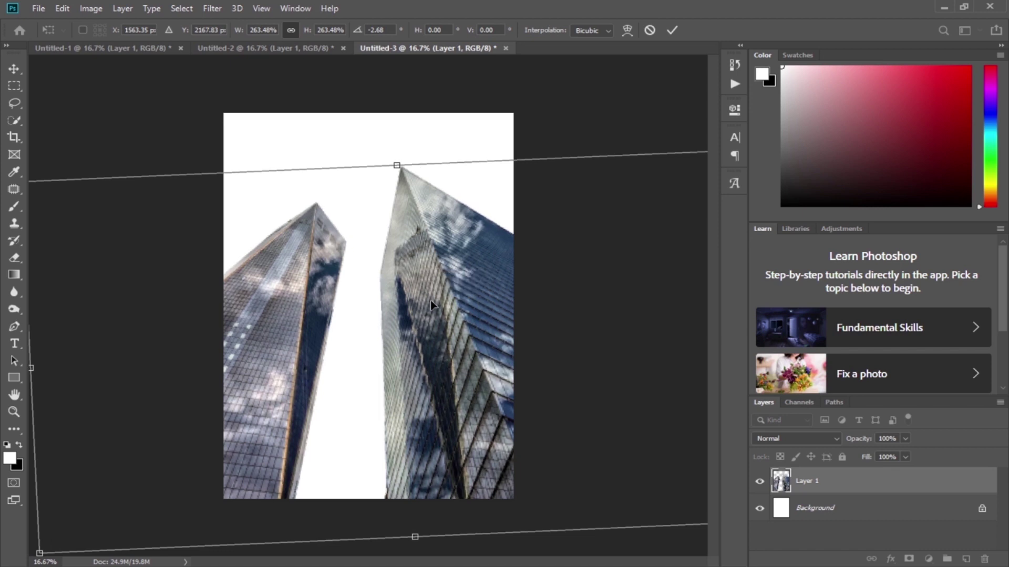
{"action": "left_click", "coordinate": [671, 31]}
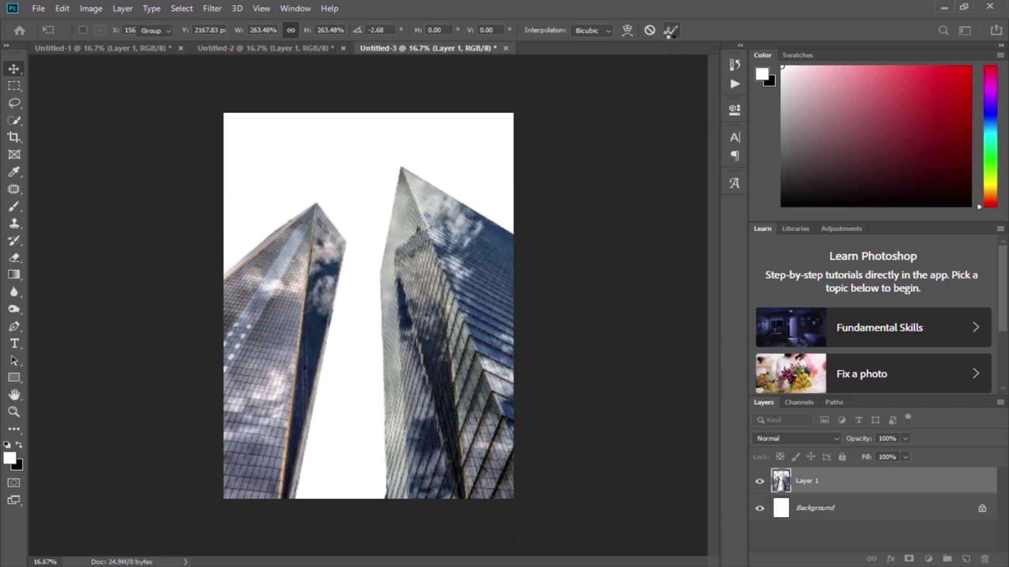
Step: Place the anandu-vinod storm cloud image from the dark folder into the document and flip it horizontally
{"action": "left_click", "coordinate": [142, 566]}
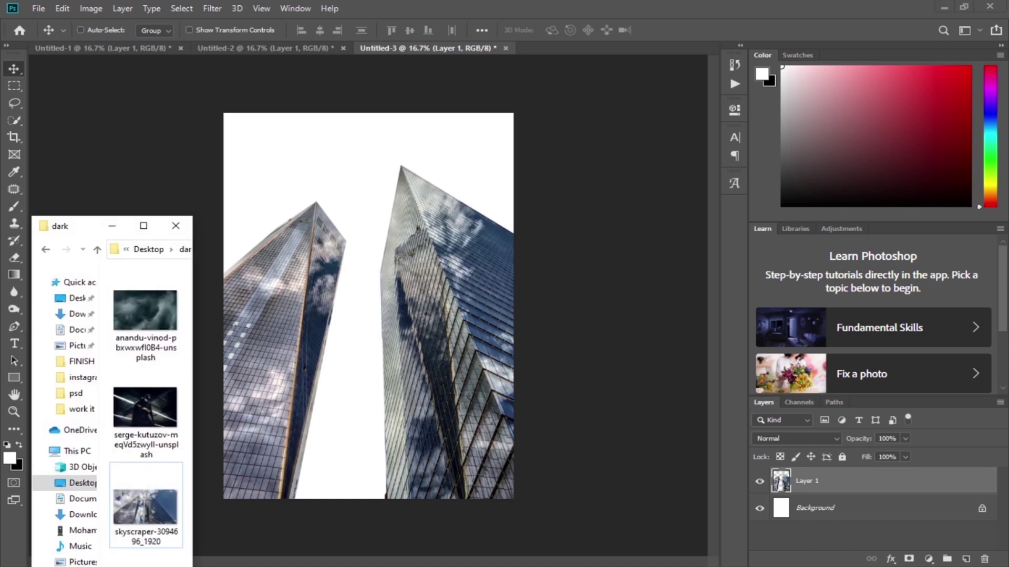
{"action": "left_click_drag", "start_coordinate": [148, 313], "coordinate": [367, 322]}
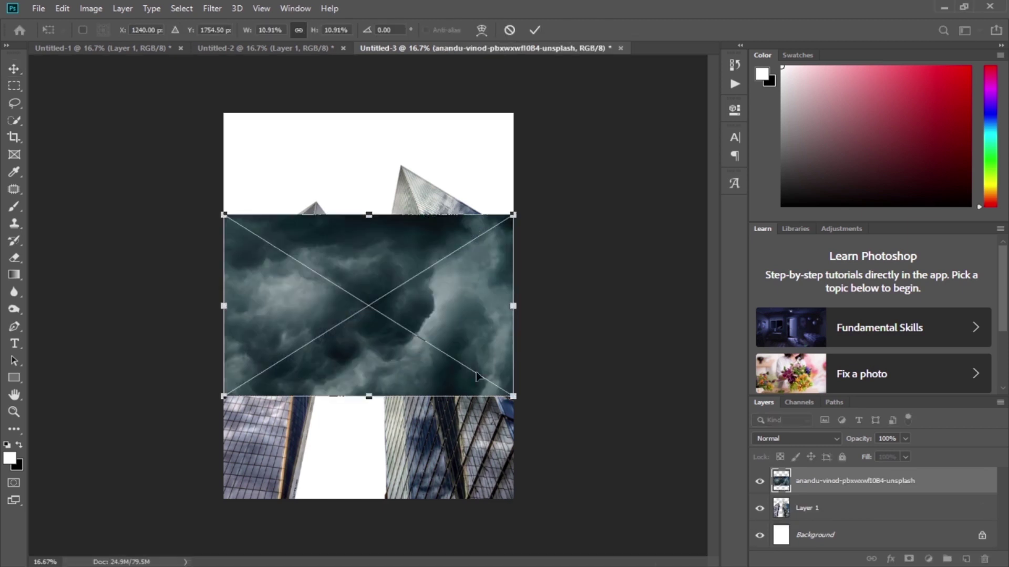
{"action": "right_click", "coordinate": [455, 306]}
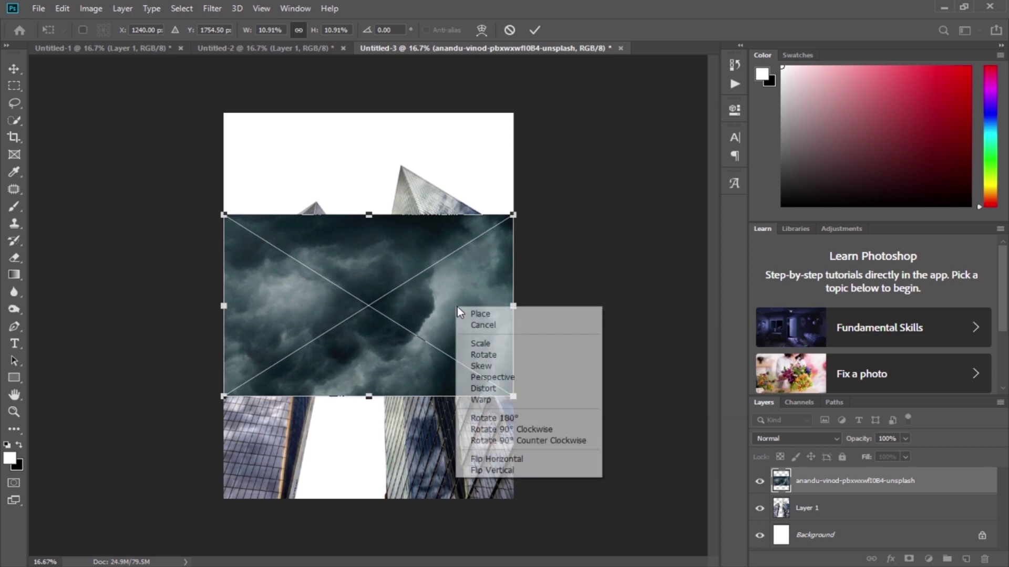
{"action": "left_click", "coordinate": [490, 461]}
Step: Enlarge the cloud image to about 29% scale so it covers the canvas, and move the skyscraper layer above it
{"action": "left_click_drag", "start_coordinate": [508, 394], "coordinate": [683, 565]}
{"action": "left_click_drag", "start_coordinate": [587, 401], "coordinate": [392, 337]}
{"action": "left_click_drag", "start_coordinate": [349, 164], "coordinate": [350, 37]}
{"action": "left_click_drag", "start_coordinate": [337, 243], "coordinate": [217, 307]}
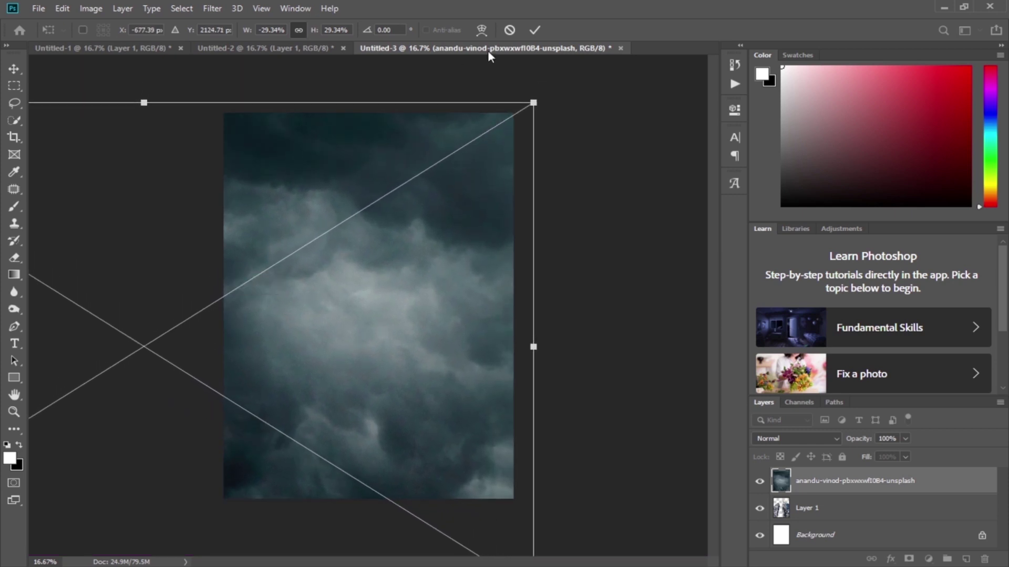
{"action": "left_click", "coordinate": [527, 32]}
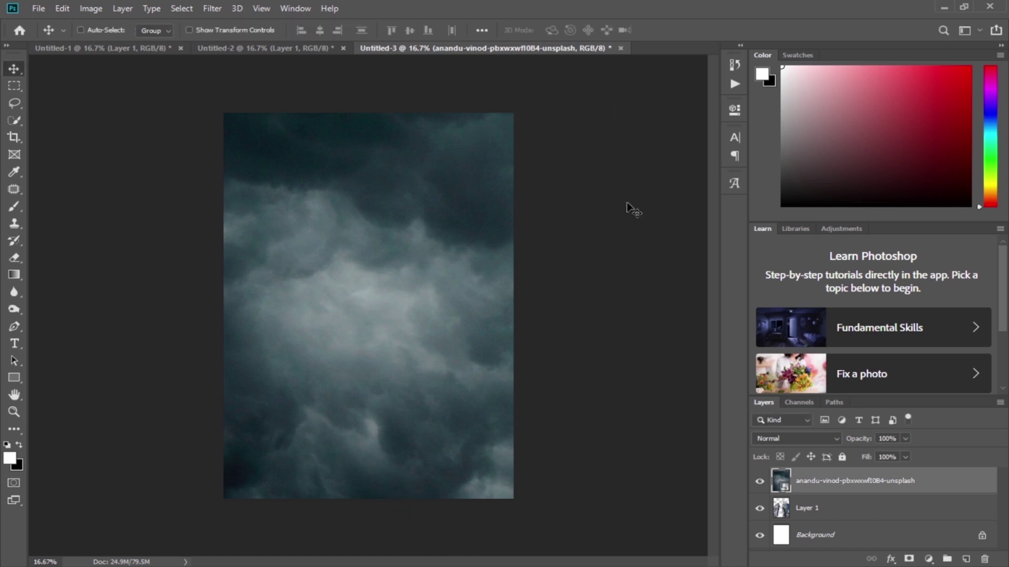
{"action": "left_click_drag", "start_coordinate": [820, 511], "coordinate": [828, 475]}
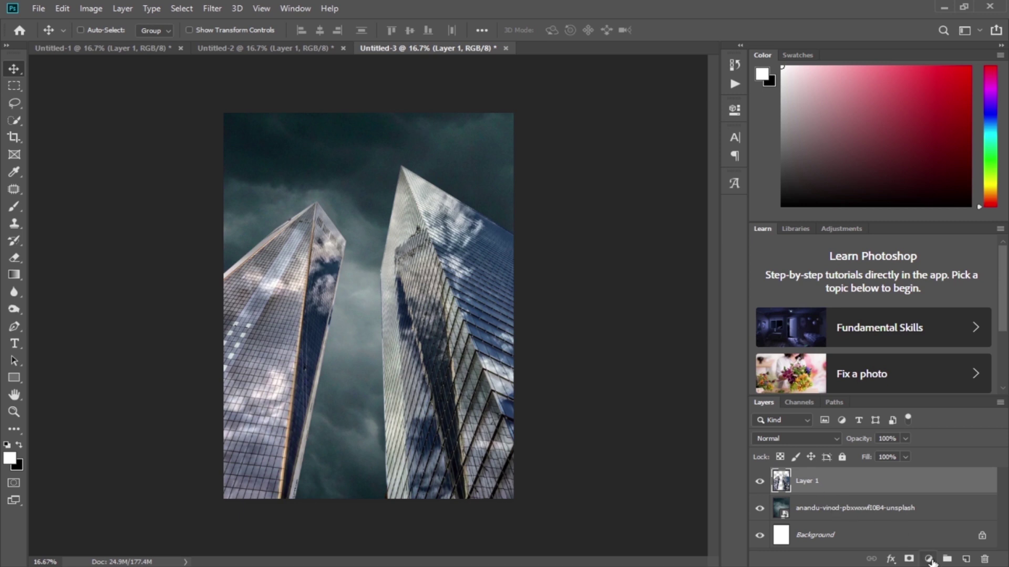
{"action": "left_click", "coordinate": [928, 560]}
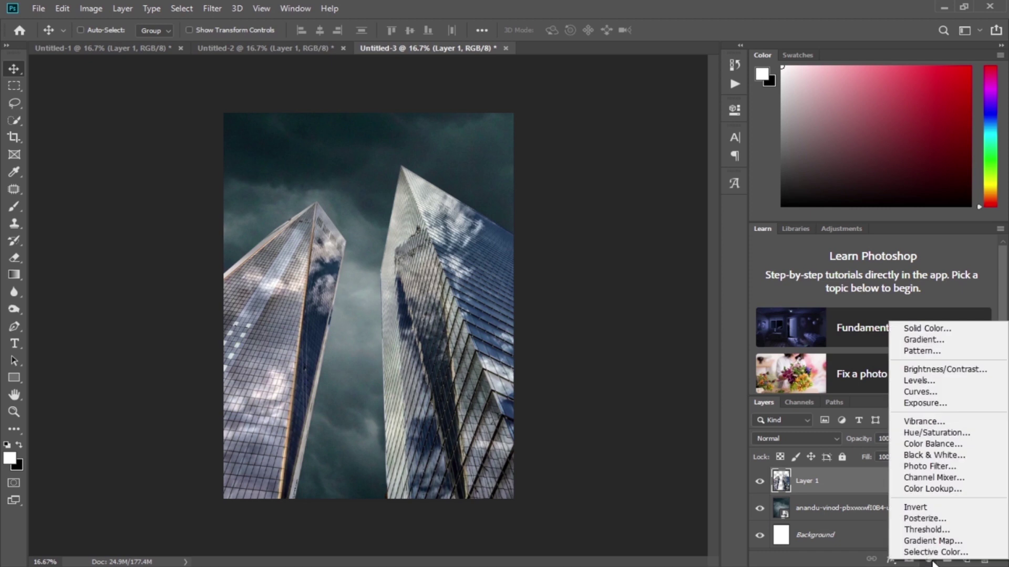
{"action": "left_click", "coordinate": [940, 387]}
{"action": "left_click", "coordinate": [615, 323]}
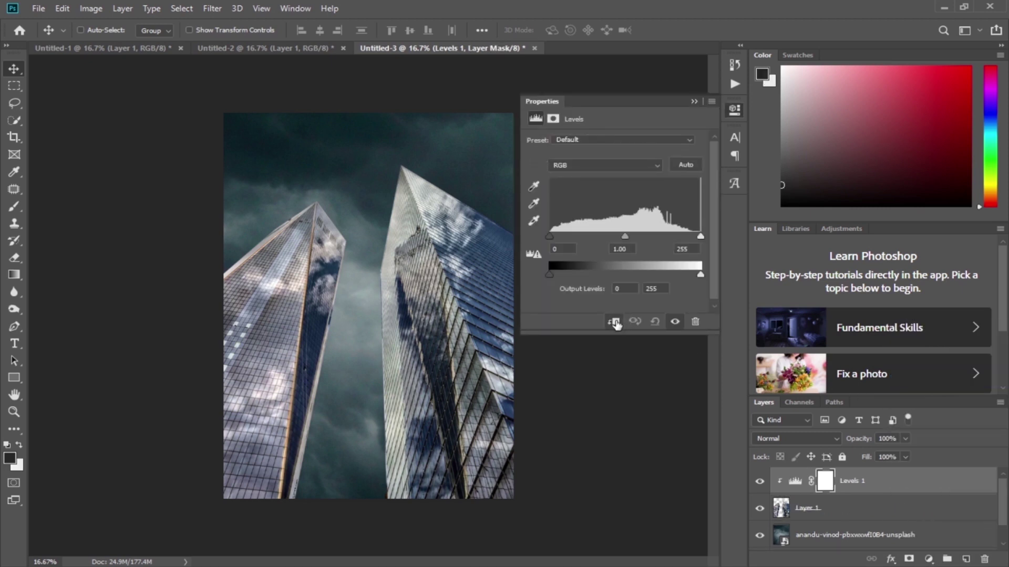
{"action": "left_click", "coordinate": [694, 101]}
{"action": "key", "text": "Delete"}
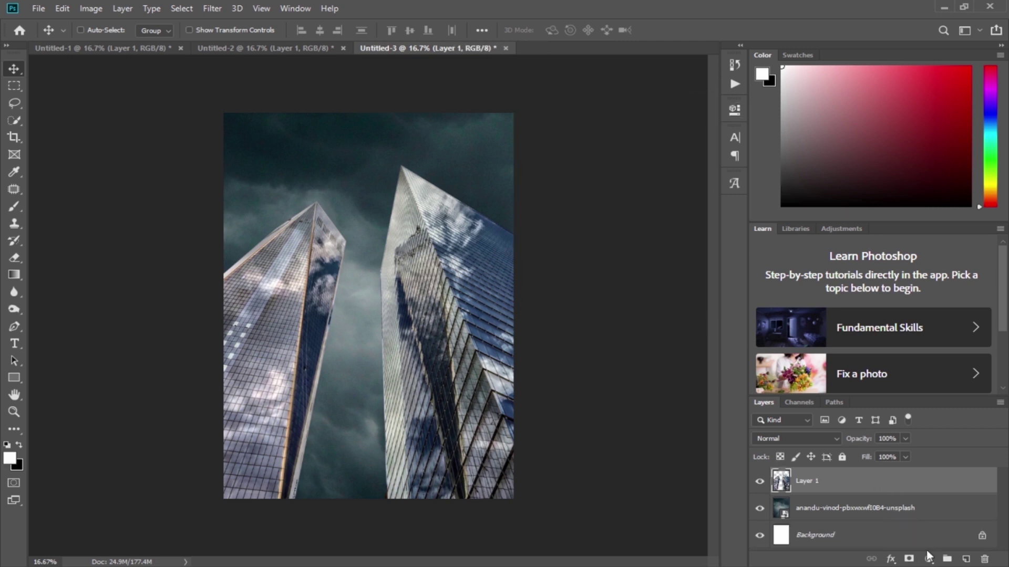
Step: Add a Curves adjustment clipped to the skyscraper layer, lowering the white point and pulling the midtones down to darken the towers
{"action": "left_click", "coordinate": [928, 559]}
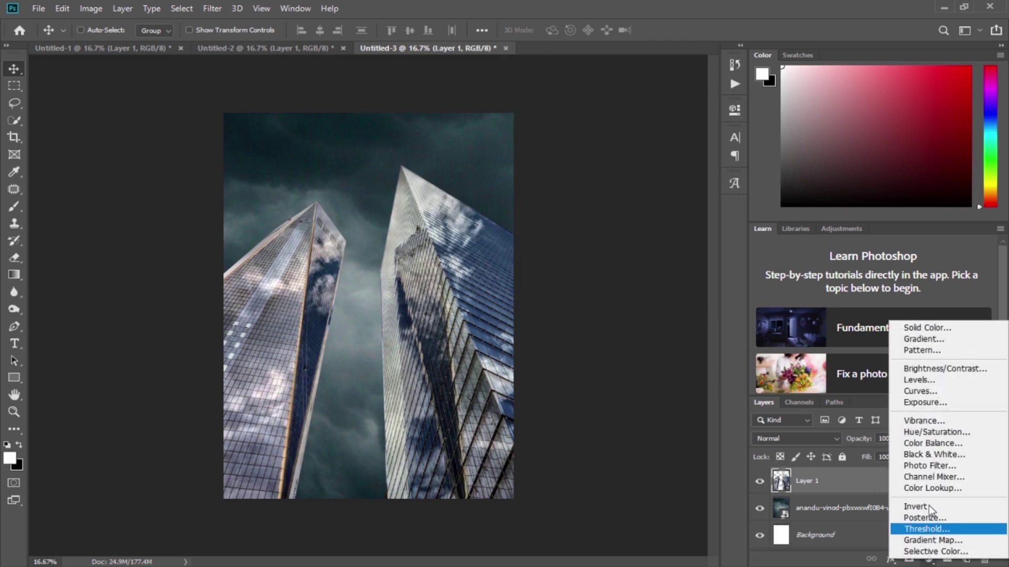
{"action": "left_click", "coordinate": [921, 392]}
{"action": "left_click", "coordinate": [614, 322]}
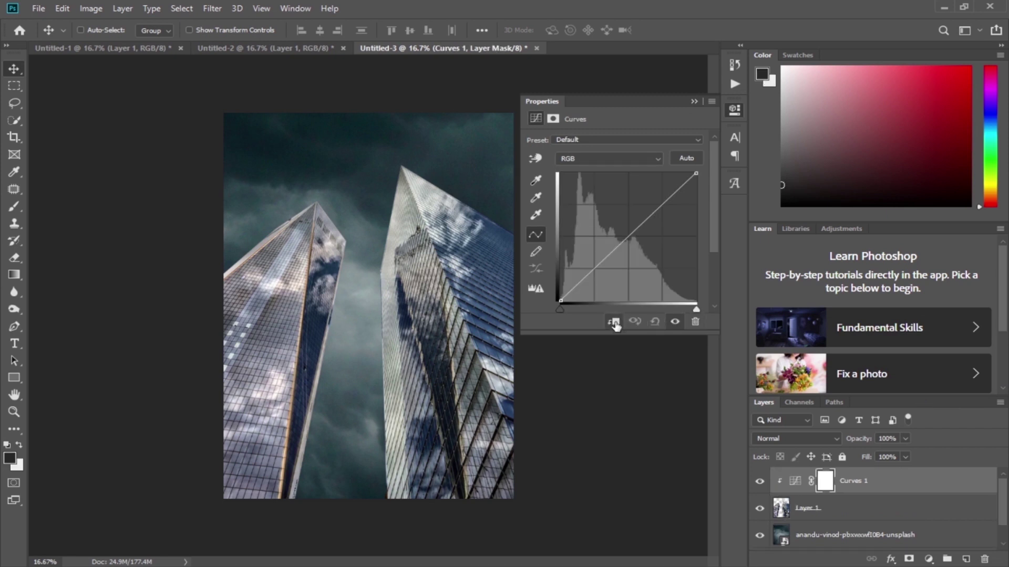
{"action": "left_click_drag", "start_coordinate": [695, 175], "coordinate": [719, 225]}
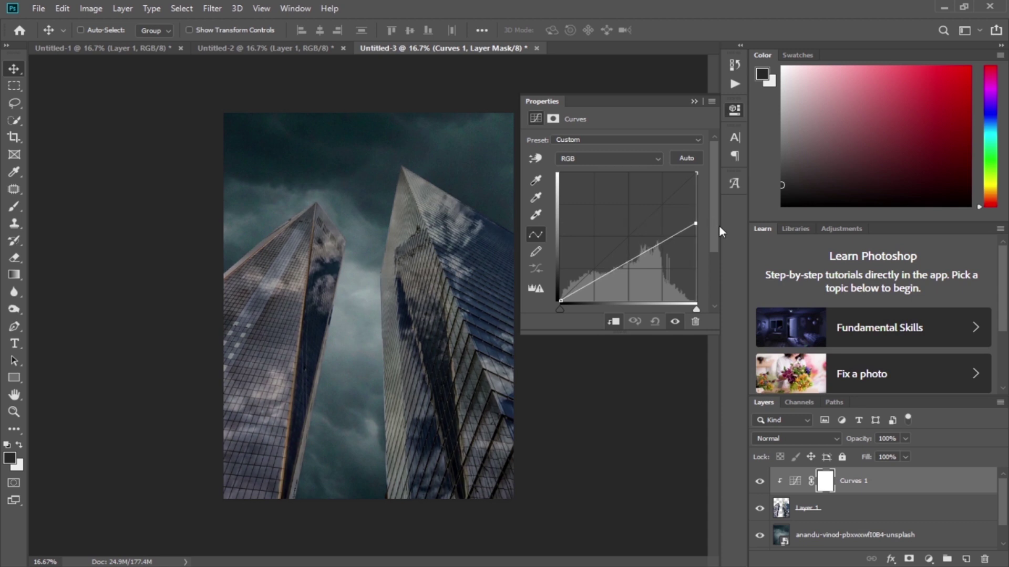
{"action": "left_click_drag", "start_coordinate": [647, 254], "coordinate": [656, 265]}
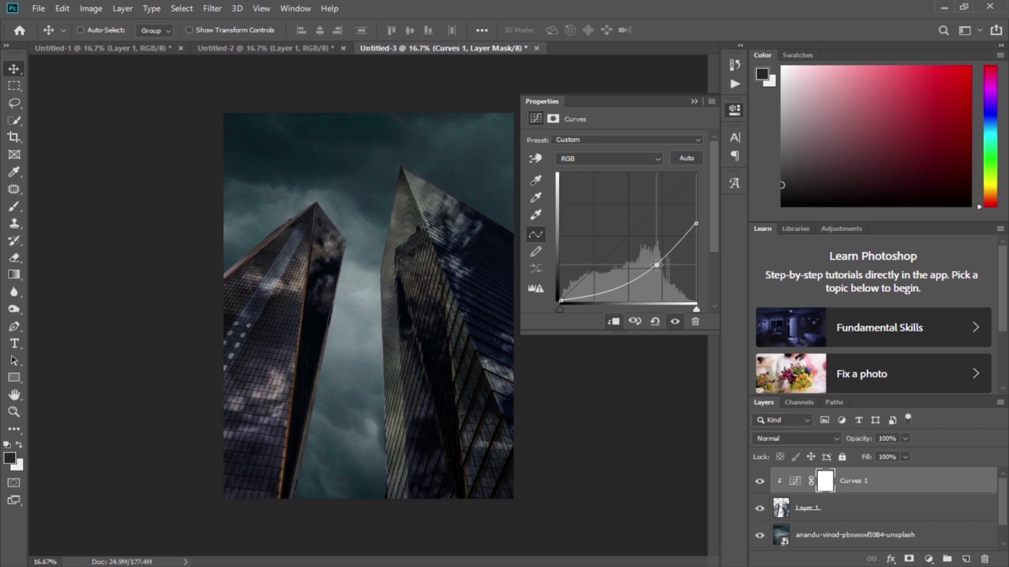
{"action": "left_click", "coordinate": [694, 100]}
Step: Add a clipped Hue/Saturation adjustment to the skyscrapers, colorized with hue 206, saturation 16 and lightness about -52
{"action": "left_click", "coordinate": [929, 559]}
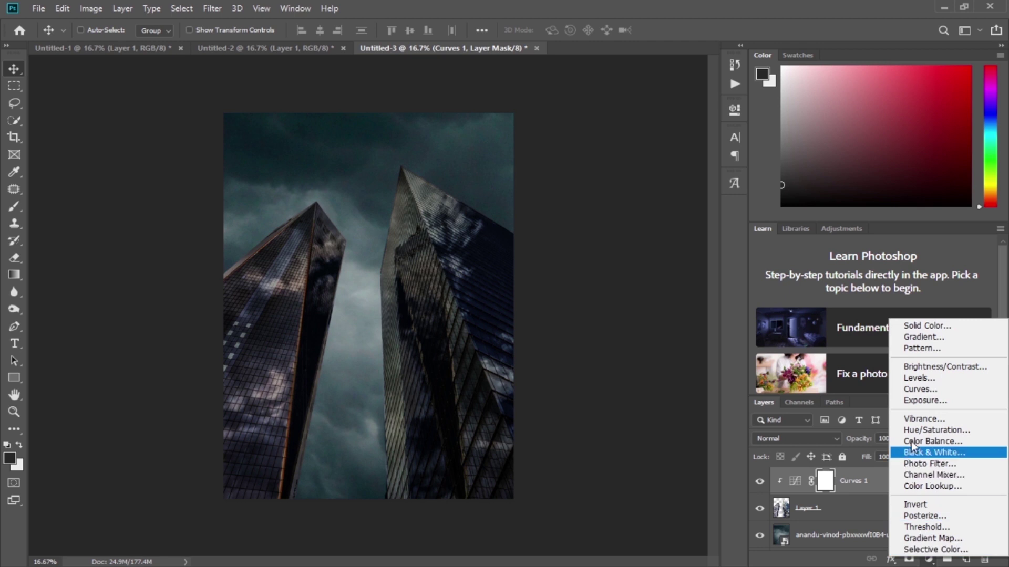
{"action": "left_click", "coordinate": [915, 427]}
{"action": "left_click", "coordinate": [613, 321]}
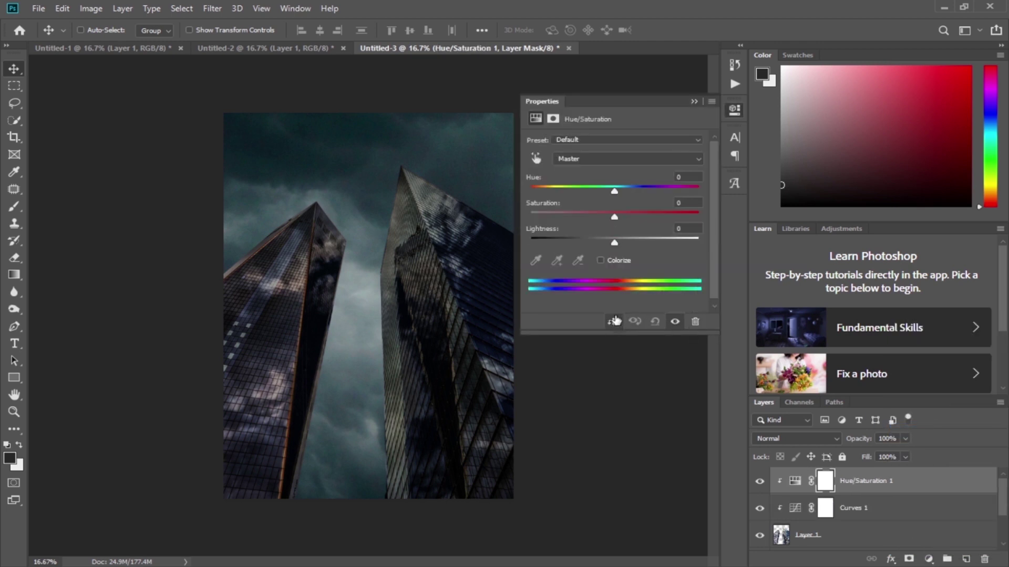
{"action": "left_click", "coordinate": [600, 260]}
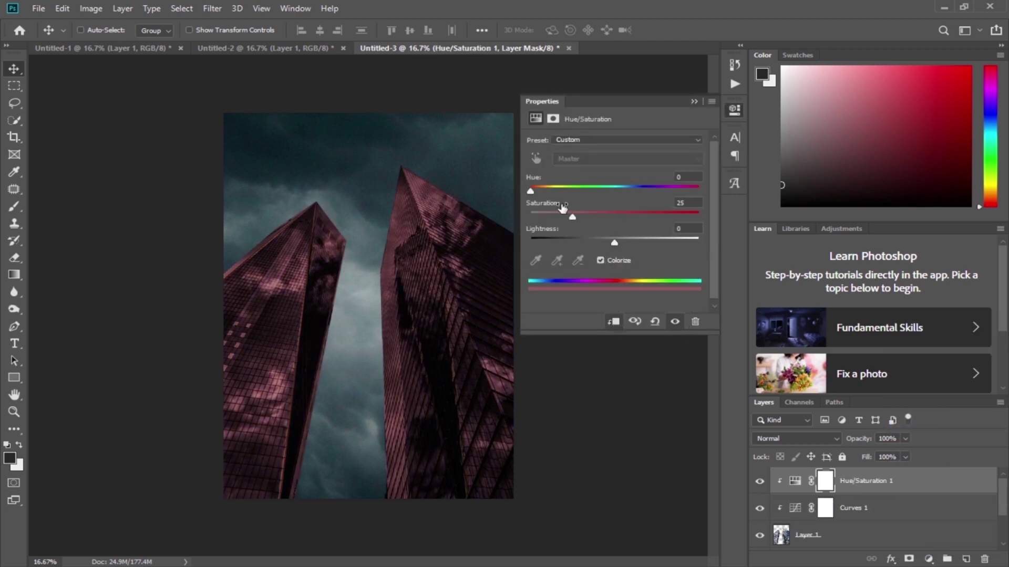
{"action": "left_click_drag", "start_coordinate": [532, 191], "coordinate": [609, 197]}
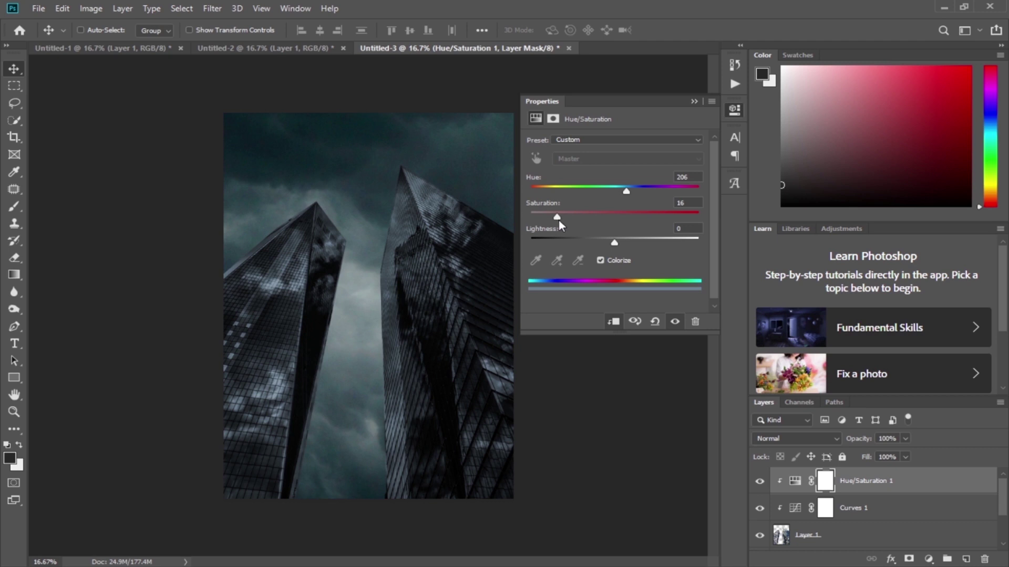
{"action": "left_click_drag", "start_coordinate": [614, 243], "coordinate": [566, 245]}
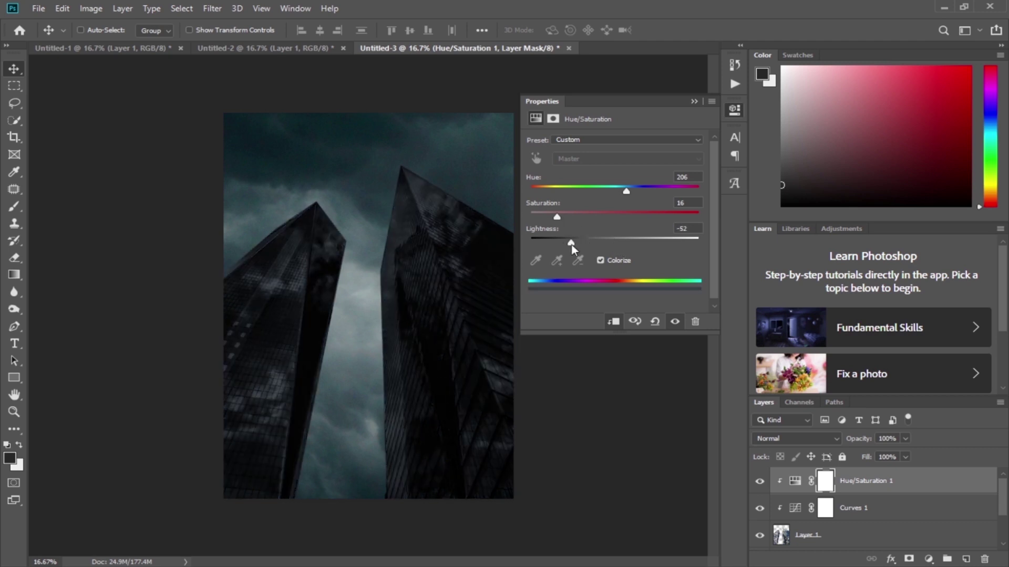
{"action": "left_click", "coordinate": [693, 102]}
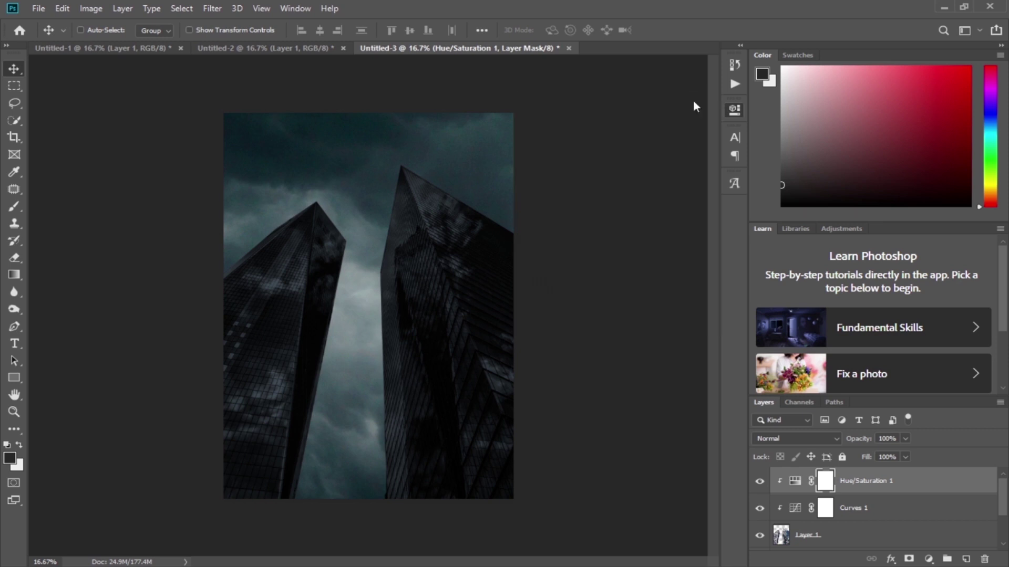
Step: Add a Levels adjustment beneath the skyscraper layer, clip it to the clouds and set the midtones to about 0.92
{"action": "left_click", "coordinate": [887, 536]}
{"action": "left_click", "coordinate": [929, 558]}
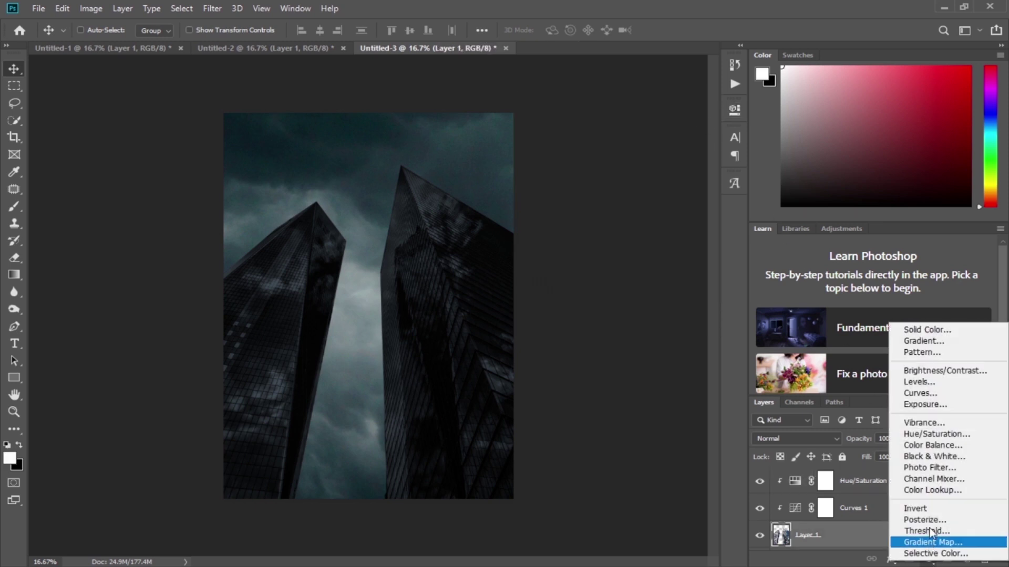
{"action": "left_click", "coordinate": [923, 382]}
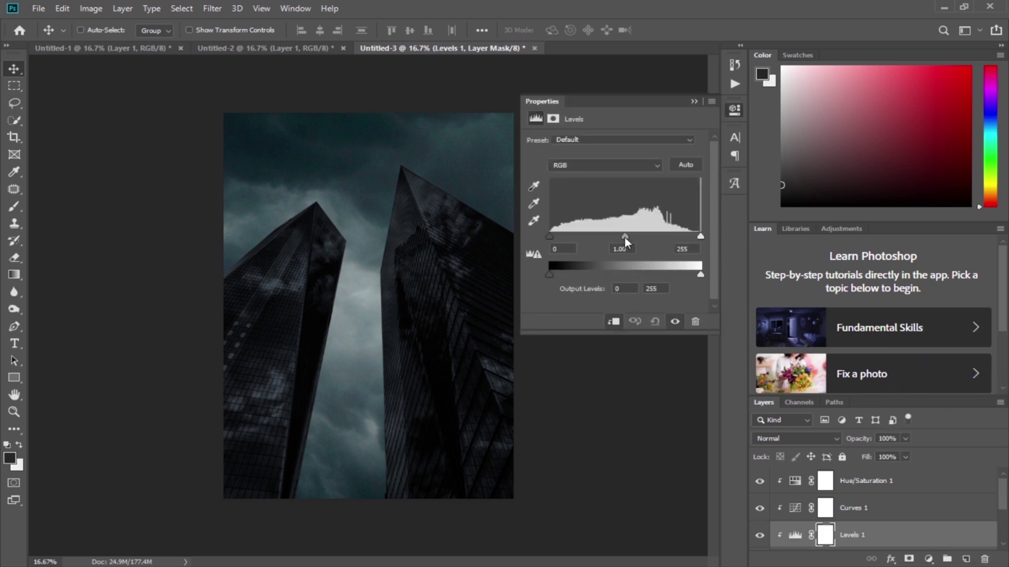
{"action": "left_click_drag", "start_coordinate": [1005, 500], "coordinate": [1005, 518]}
{"action": "left_click_drag", "start_coordinate": [885, 497], "coordinate": [876, 539]}
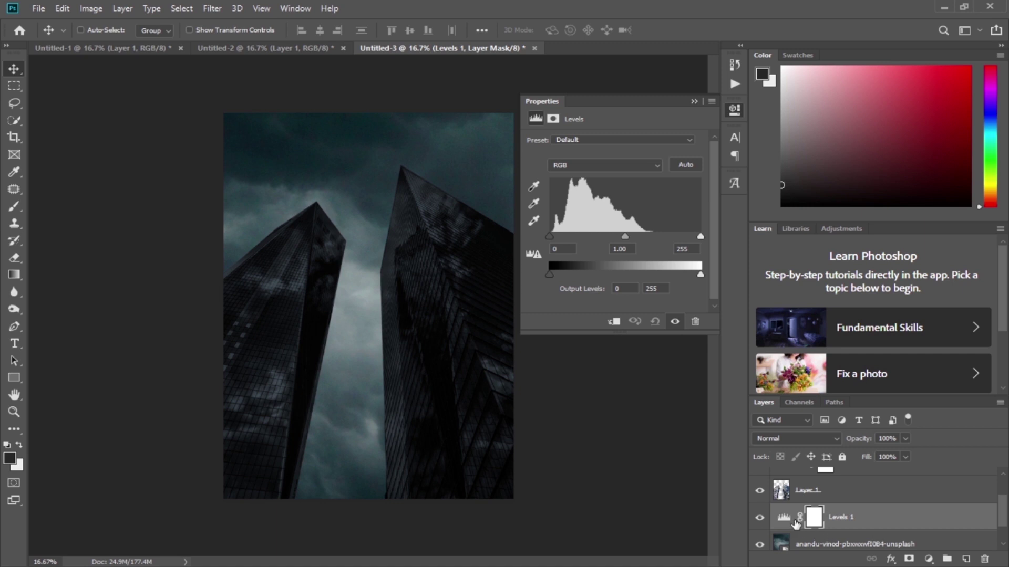
{"action": "left_click", "coordinate": [615, 322]}
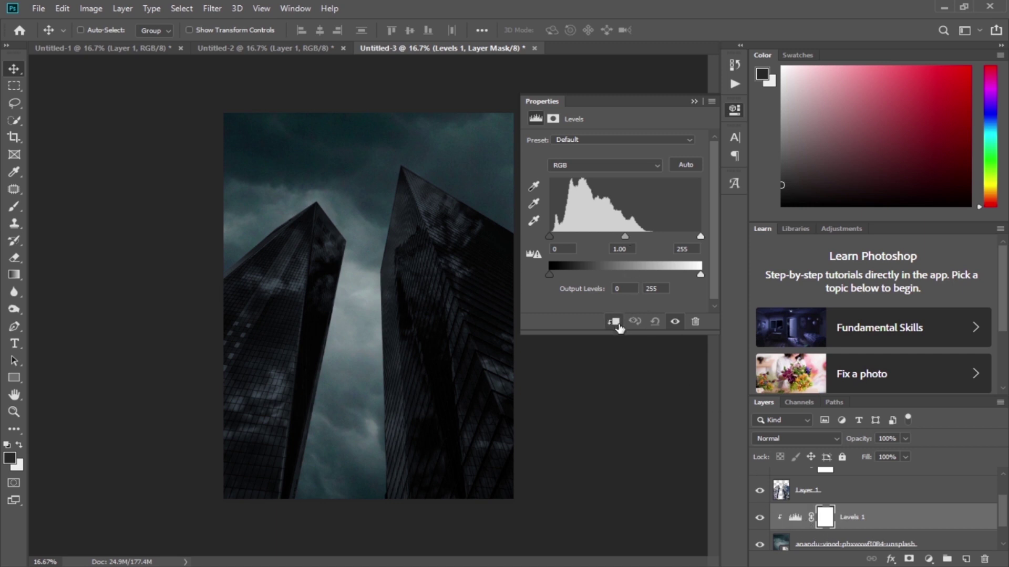
{"action": "left_click_drag", "start_coordinate": [624, 237], "coordinate": [623, 236]}
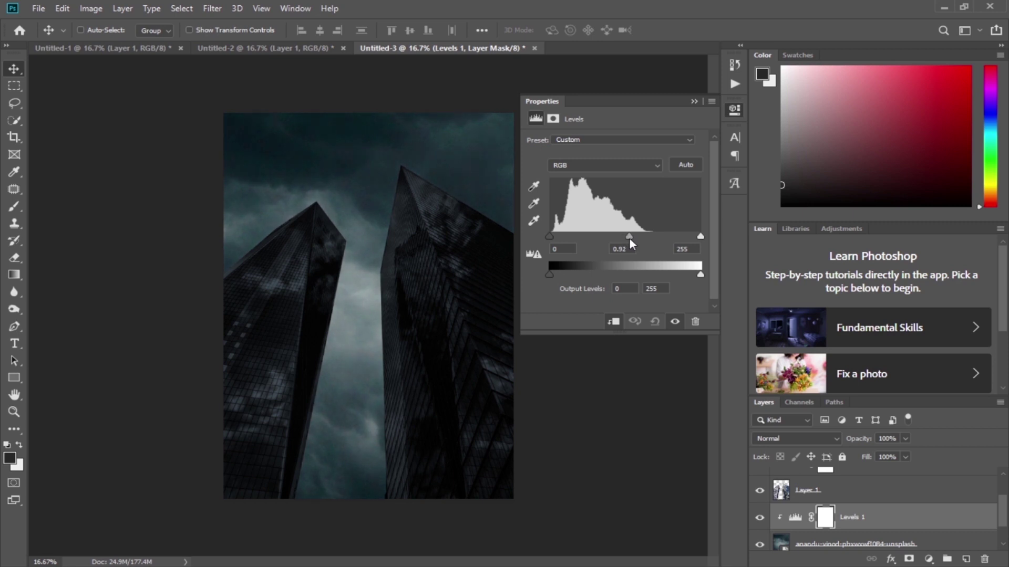
{"action": "left_click", "coordinate": [694, 106]}
Step: Add a Hue/Saturation adjustment clipped to the clouds, colorized with hue 204, saturation 28 and lightness about -32
{"action": "left_click", "coordinate": [930, 558]}
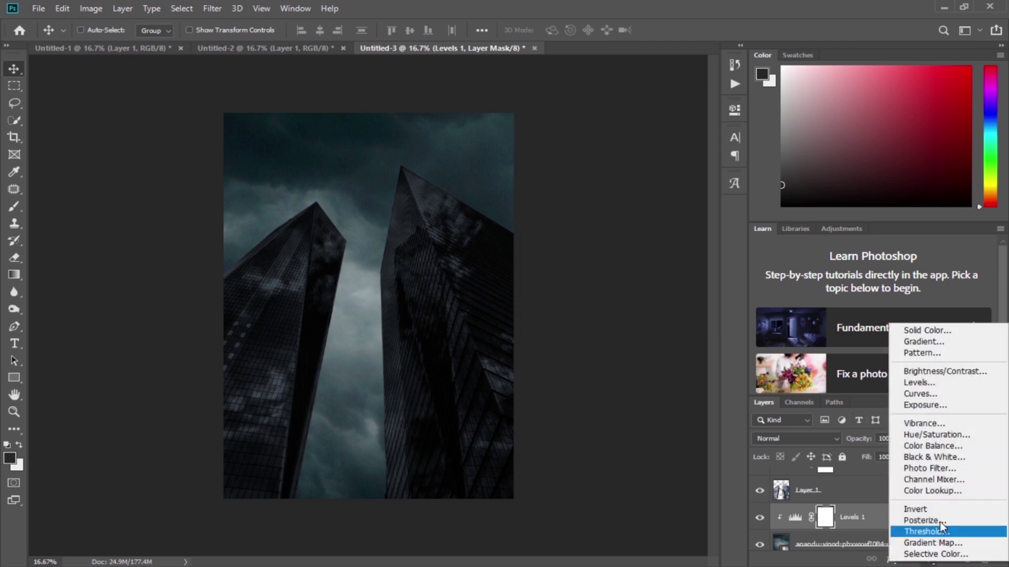
{"action": "left_click", "coordinate": [935, 436]}
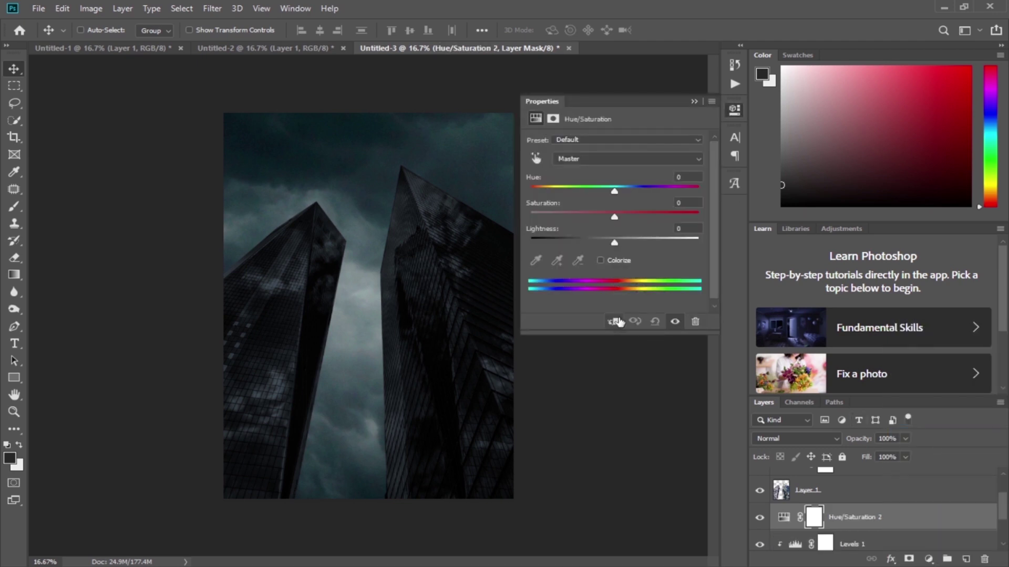
{"action": "left_click", "coordinate": [602, 261]}
{"action": "left_click_drag", "start_coordinate": [534, 192], "coordinate": [629, 197]}
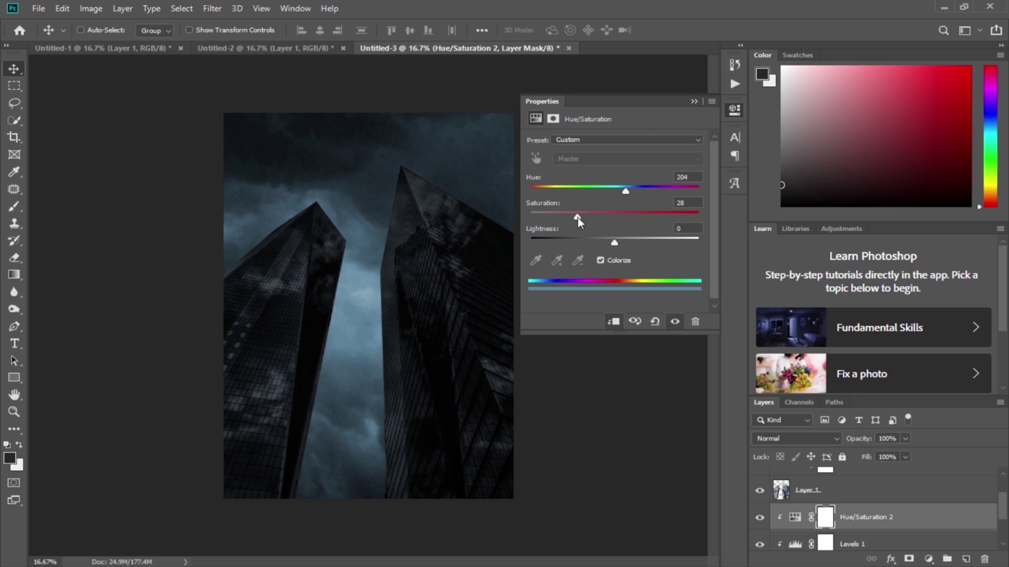
{"action": "left_click_drag", "start_coordinate": [615, 245], "coordinate": [592, 246]}
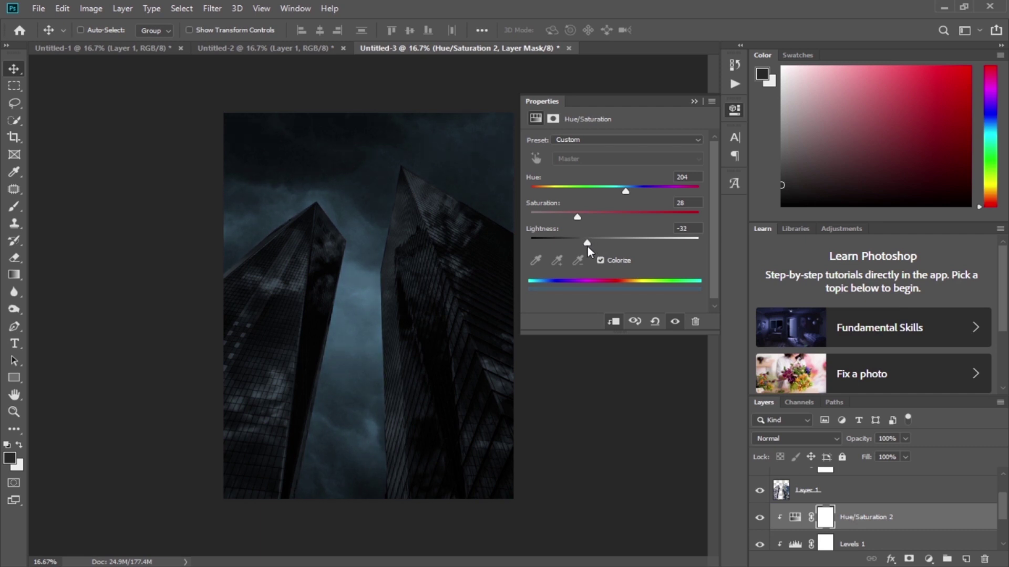
{"action": "left_click", "coordinate": [694, 101]}
{"action": "scroll", "coordinate": [908, 503], "scroll_direction": "up", "scroll_amount": 2}
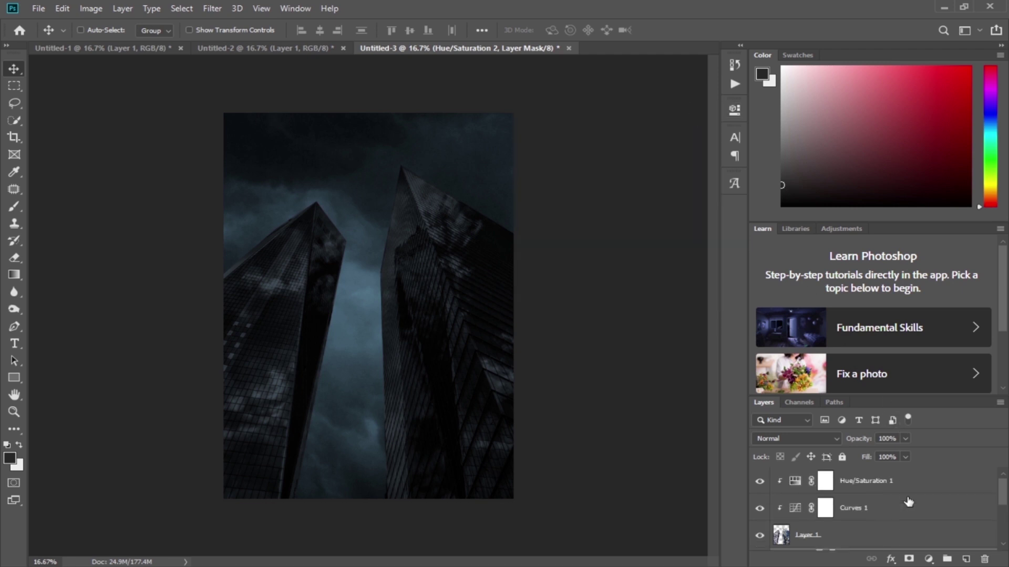
Step: Bring the cut-out Batman figure from Untitled-2 into the Untitled-3 composite as the topmost layer, standing at the canvas's lower edge
{"action": "left_click", "coordinate": [897, 486]}
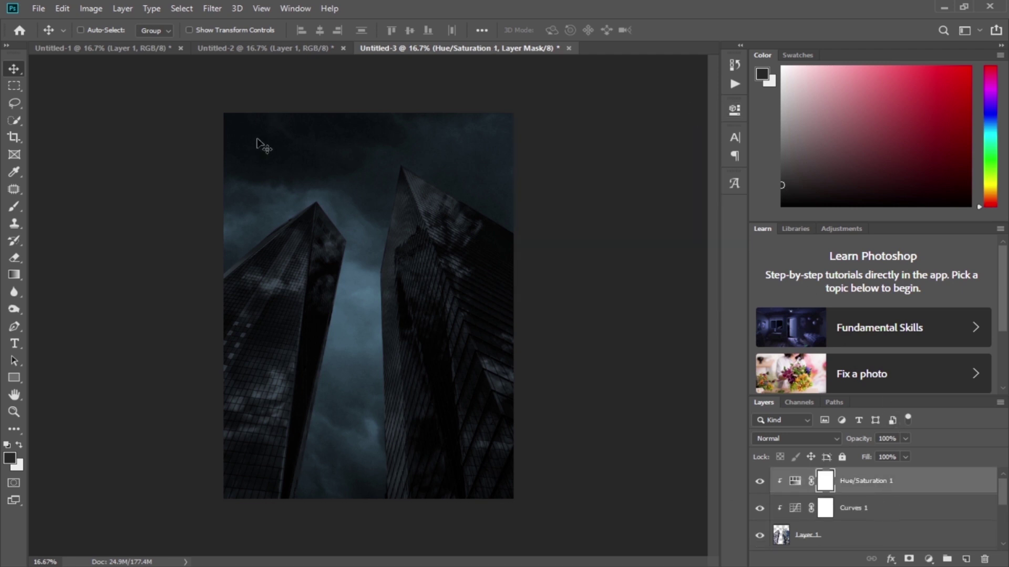
{"action": "left_click", "coordinate": [282, 46]}
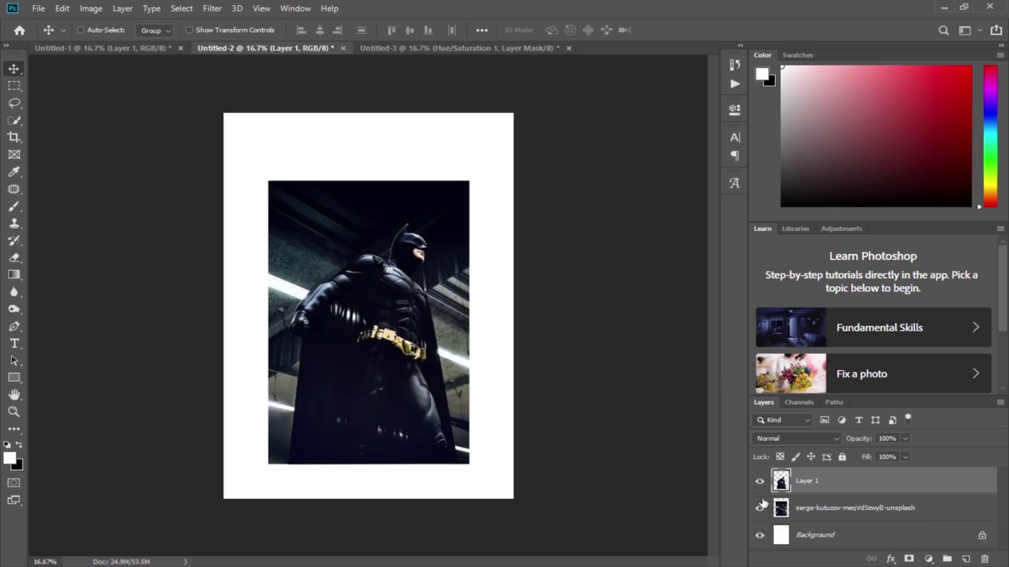
{"action": "left_click", "coordinate": [760, 508]}
{"action": "left_click", "coordinate": [760, 508]}
{"action": "left_click_drag", "start_coordinate": [372, 357], "coordinate": [445, 107]}
{"action": "left_click_drag", "start_coordinate": [390, 323], "coordinate": [383, 401]}
Step: Scale the Batman figure to about 108.74% and position it horizontally centred, with its lower edge slightly below the canvas
{"action": "key", "text": "ctrl+t"}
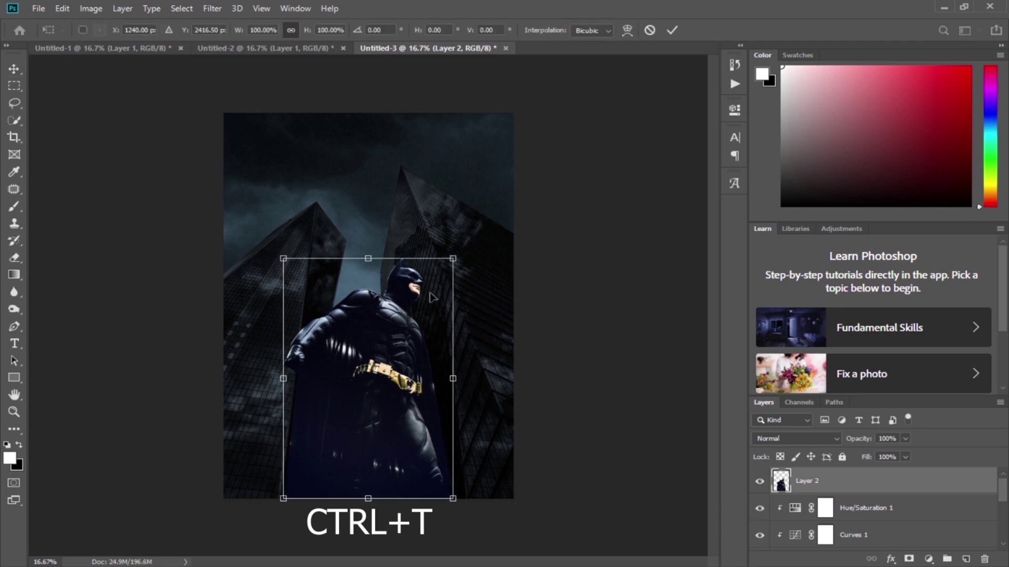
{"action": "left_click_drag", "start_coordinate": [452, 255], "coordinate": [465, 235]}
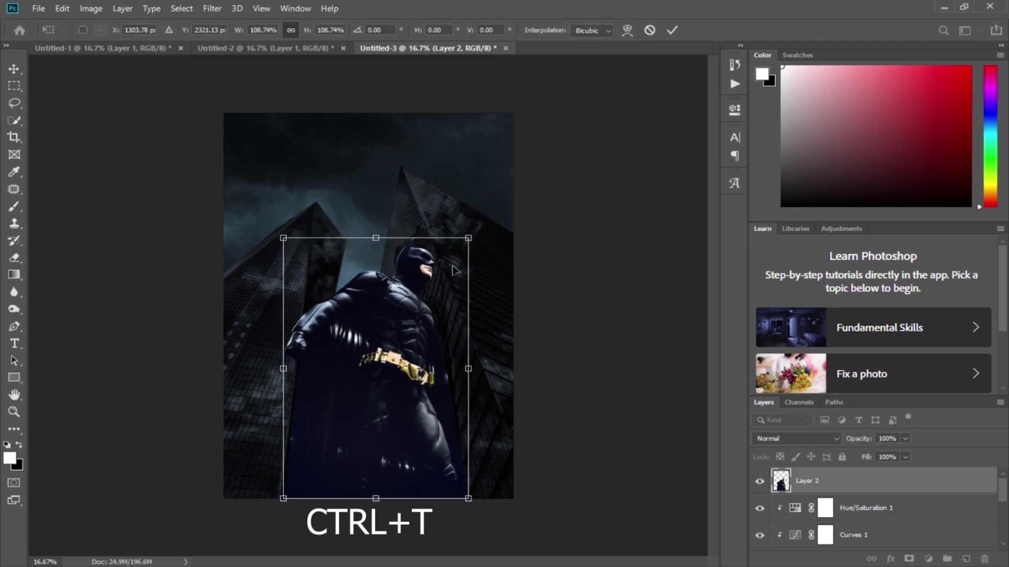
{"action": "left_click_drag", "start_coordinate": [409, 361], "coordinate": [399, 372]}
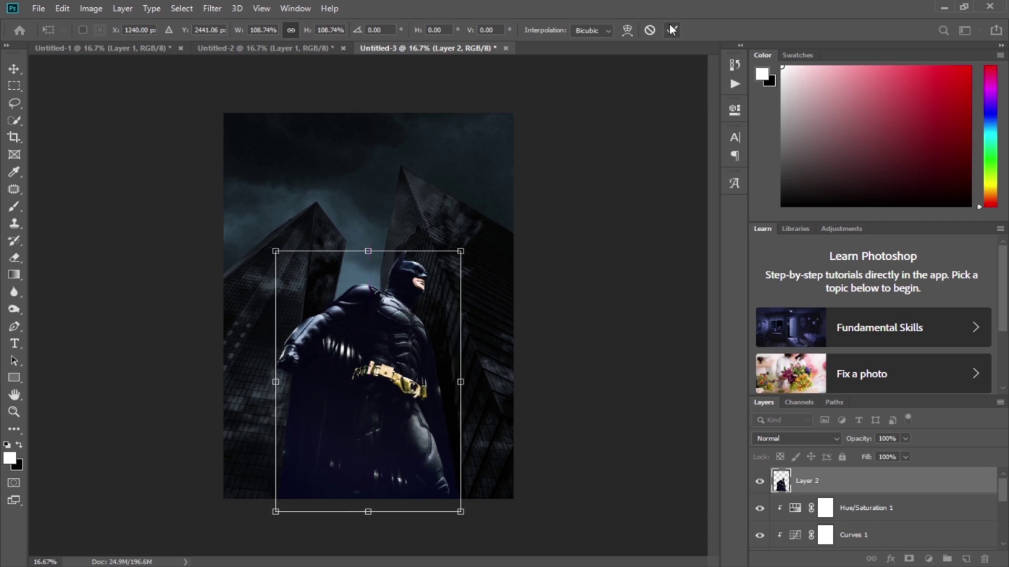
{"action": "key", "text": "Return"}
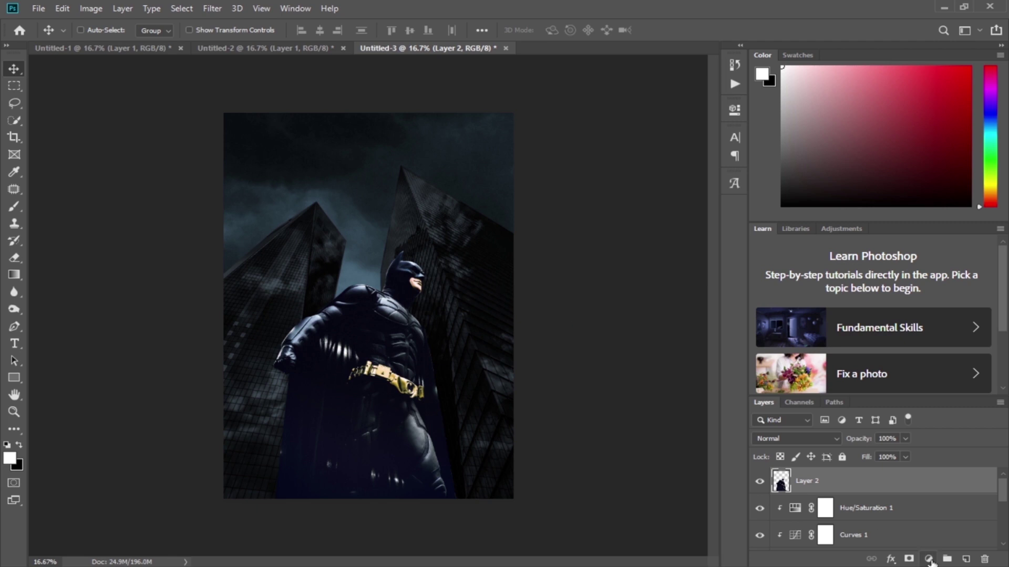
Step: Add a Hue/Saturation adjustment clipped to the Batman layer, with saturation -32 and lightness -41
{"action": "left_click", "coordinate": [928, 559]}
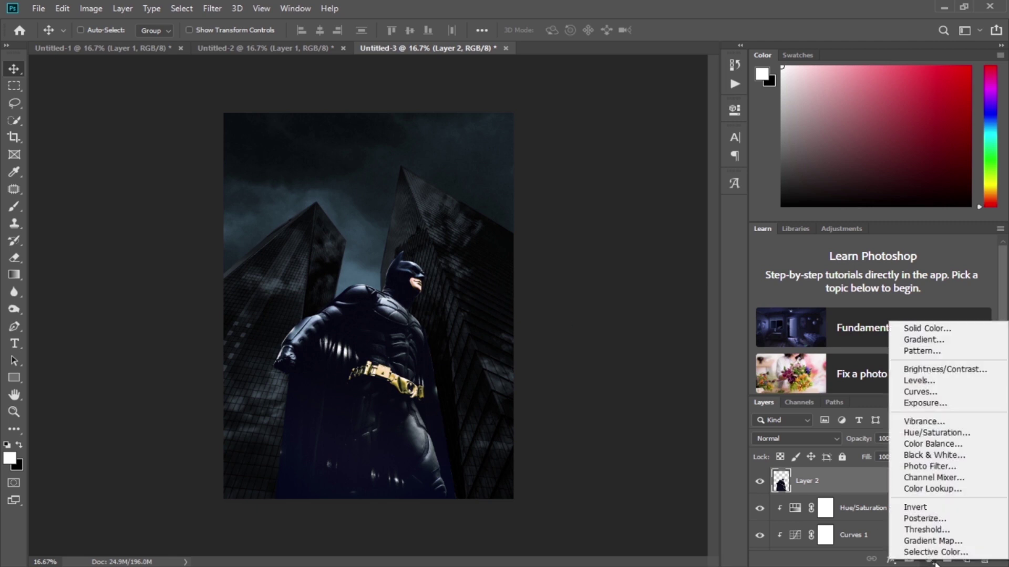
{"action": "left_click", "coordinate": [936, 433]}
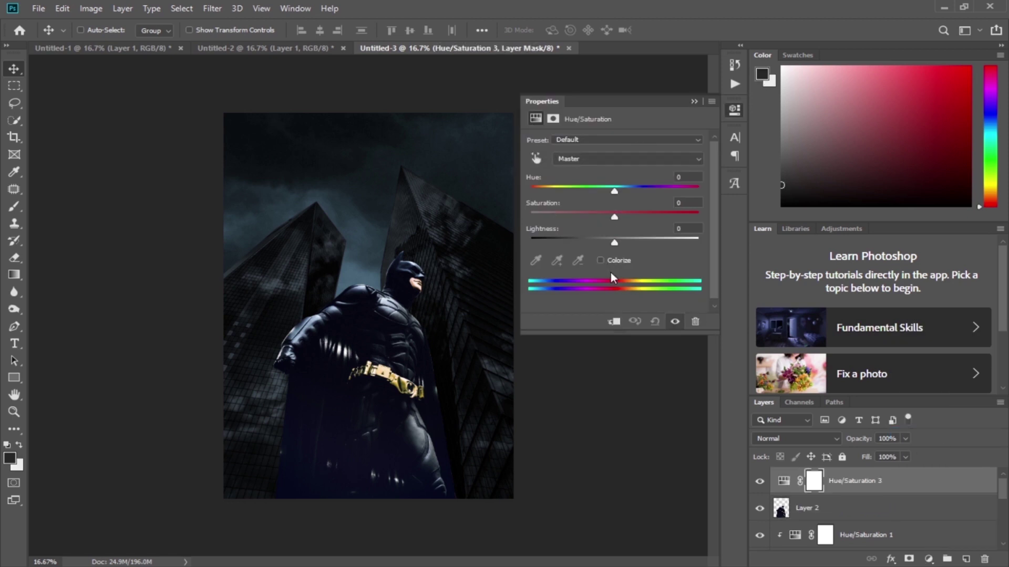
{"action": "left_click", "coordinate": [614, 322]}
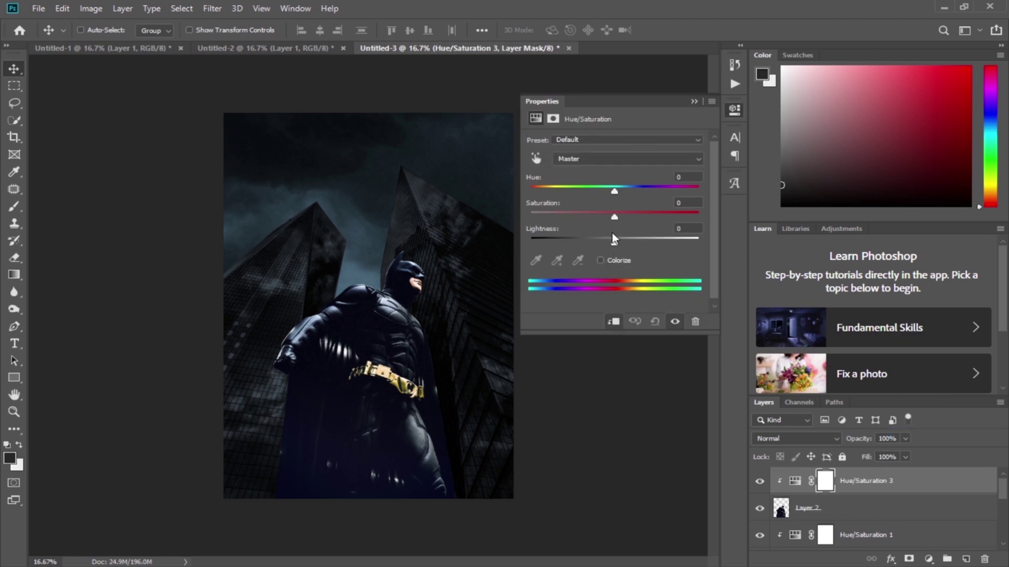
{"action": "left_click_drag", "start_coordinate": [614, 218], "coordinate": [606, 218]}
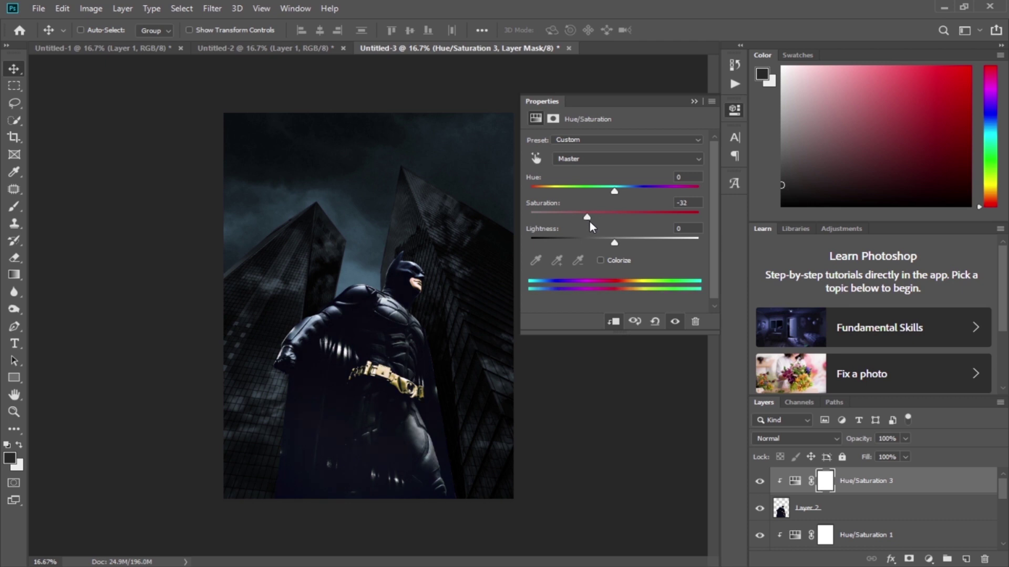
{"action": "left_click_drag", "start_coordinate": [612, 244], "coordinate": [581, 244]}
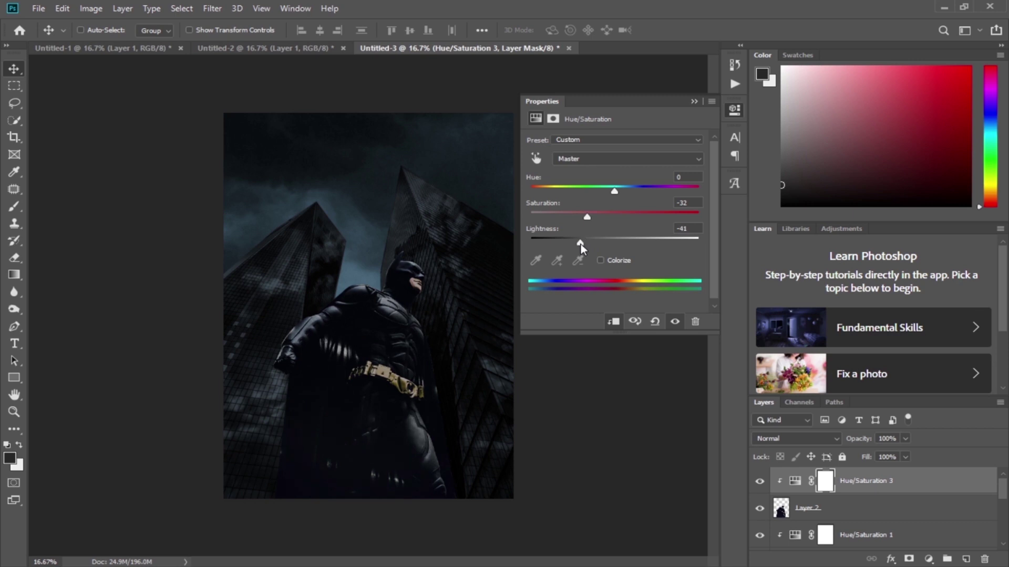
{"action": "left_click", "coordinate": [693, 101]}
Step: Open the Batman layer in the Camera Raw filter and set exposure -0.30, contrast +7, shadows -7 and blacks -3
{"action": "left_click", "coordinate": [842, 512]}
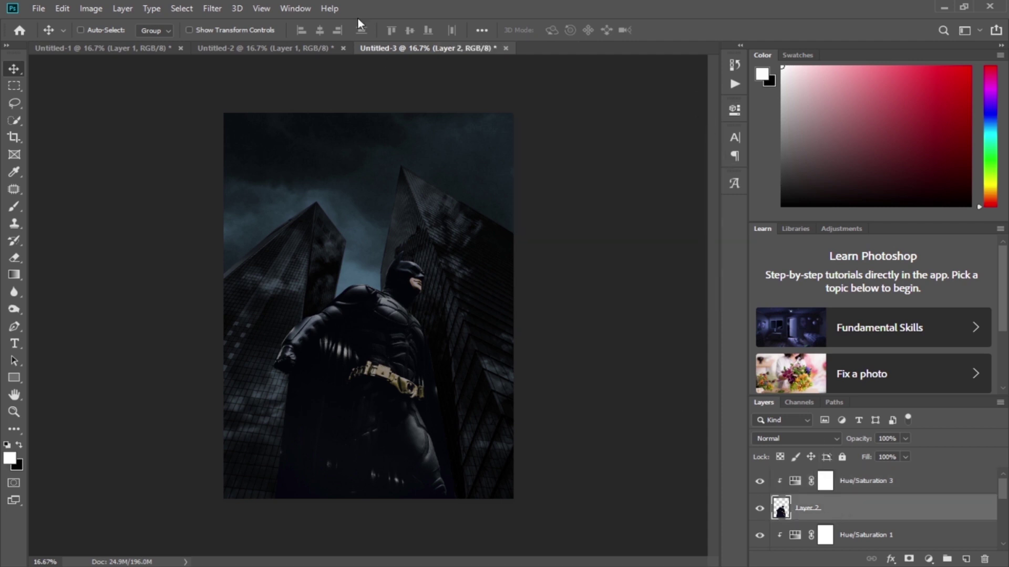
{"action": "left_click", "coordinate": [227, 6]}
{"action": "left_click", "coordinate": [261, 87]}
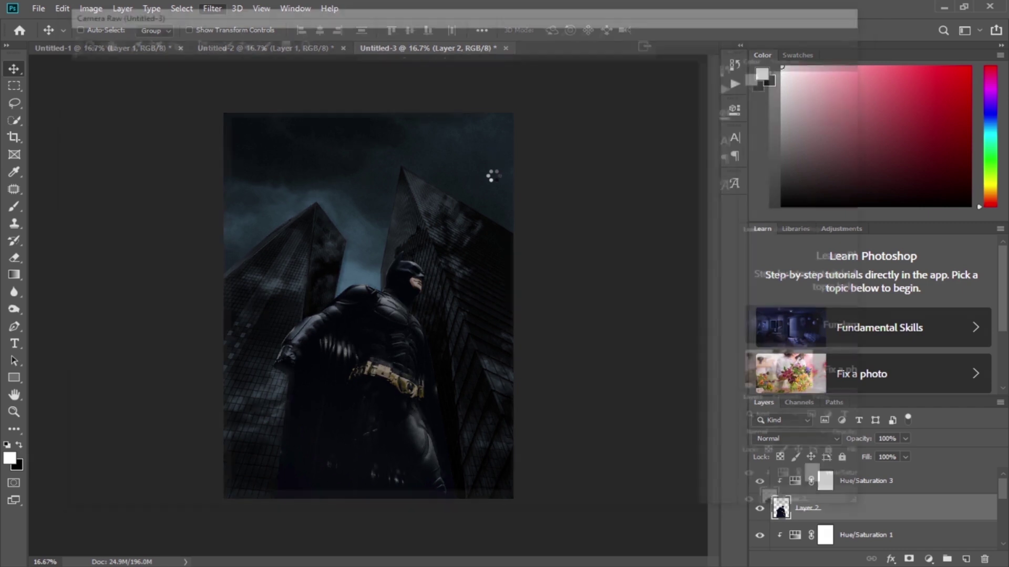
{"action": "left_click", "coordinate": [758, 317]}
{"action": "left_click_drag", "start_coordinate": [764, 338], "coordinate": [767, 338]}
{"action": "left_click_drag", "start_coordinate": [762, 378], "coordinate": [756, 378]}
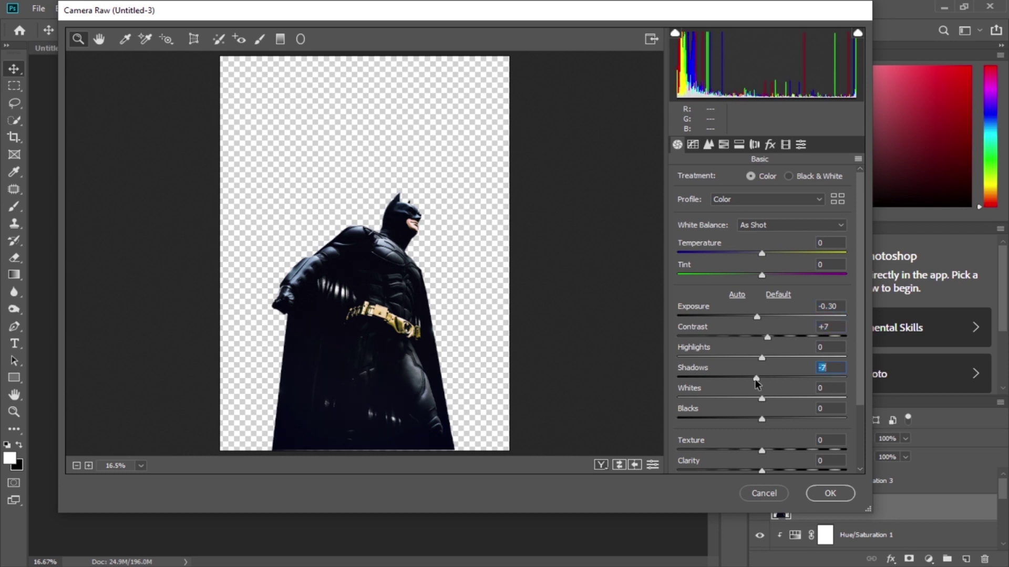
{"action": "left_click_drag", "start_coordinate": [761, 419], "coordinate": [759, 419]}
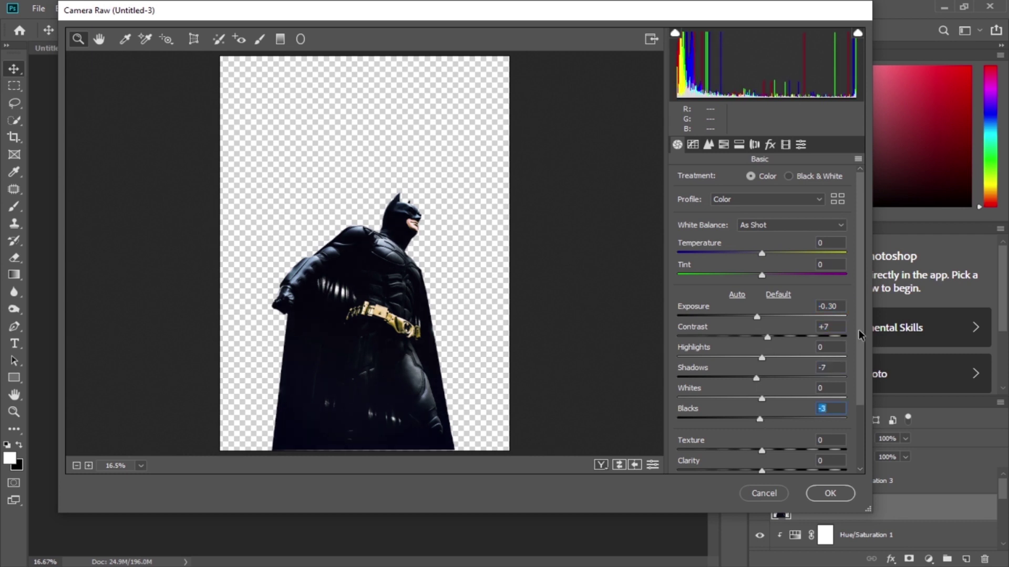
Step: Set the figure's texture to +16, raise its clarity slightly above +20, and apply the Camera Raw filter
{"action": "scroll", "coordinate": [860, 335], "scroll_direction": "down", "scroll_amount": 3}
{"action": "left_click", "coordinate": [775, 384]}
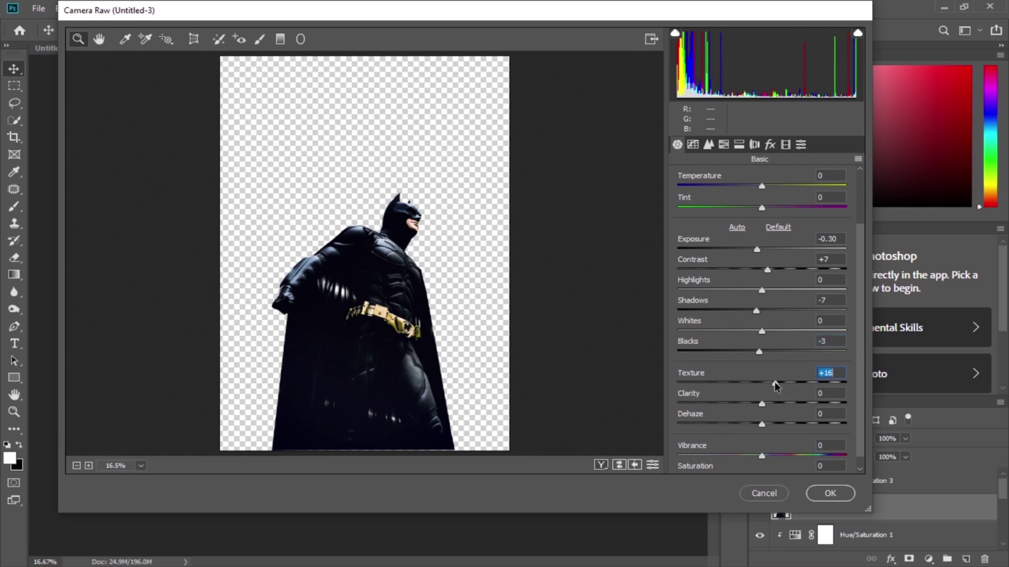
{"action": "left_click", "coordinate": [779, 403]}
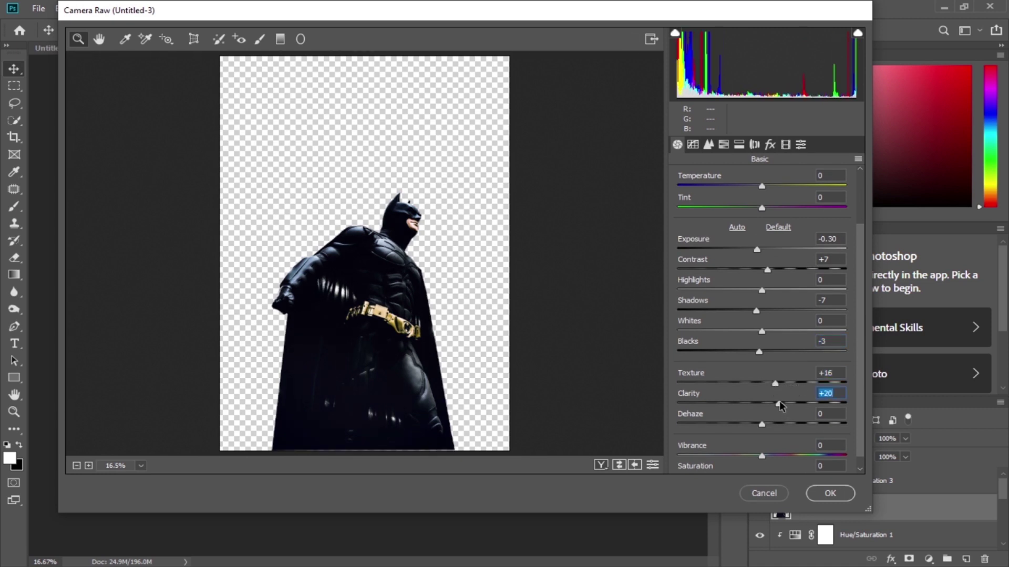
{"action": "left_click", "coordinate": [783, 403]}
{"action": "left_click", "coordinate": [829, 492]}
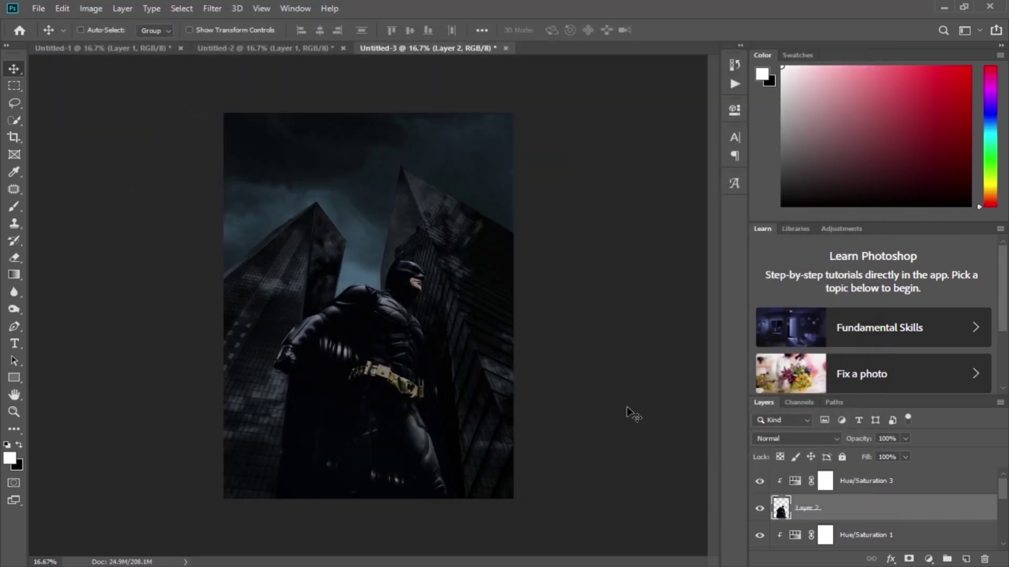
Step: Paint one soft white glow in the upper-right sky on a new top layer, using a 2874 px brush at 0% hardness, 100% opacity and flow
{"action": "left_click", "coordinate": [875, 489]}
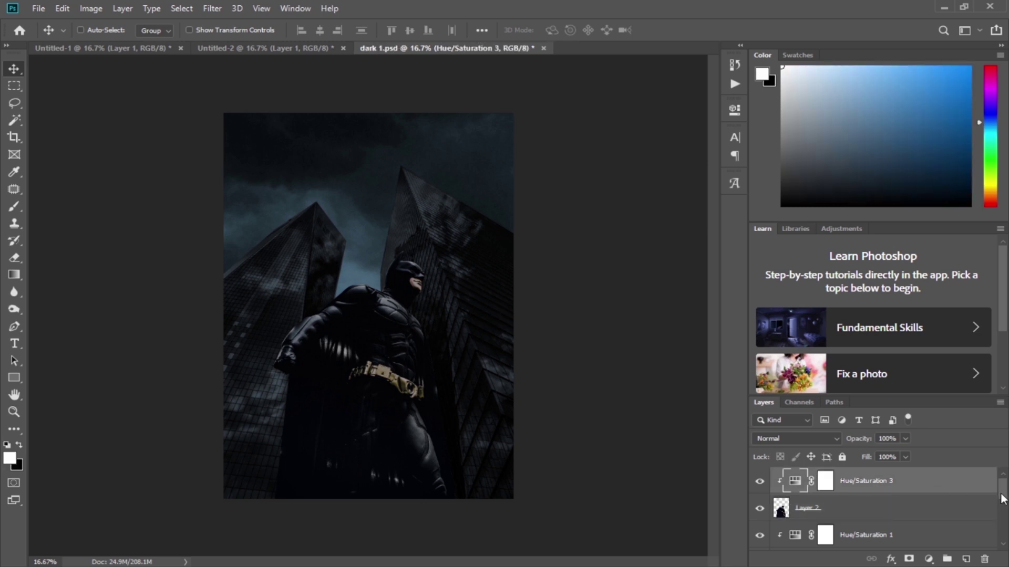
{"action": "scroll", "coordinate": [1004, 499], "scroll_direction": "down", "scroll_amount": 2}
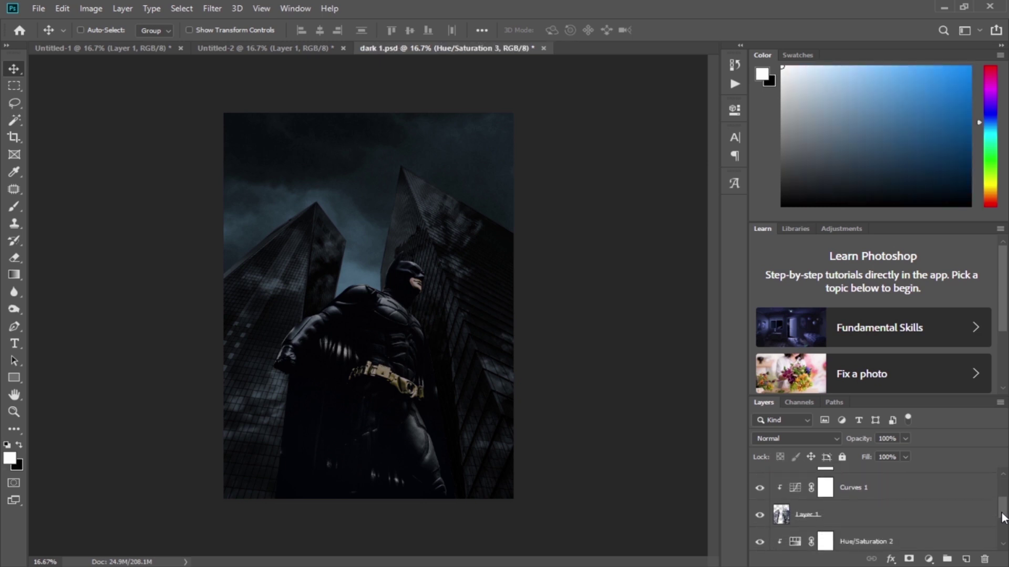
{"action": "scroll", "coordinate": [1003, 496], "scroll_direction": "up", "scroll_amount": 2}
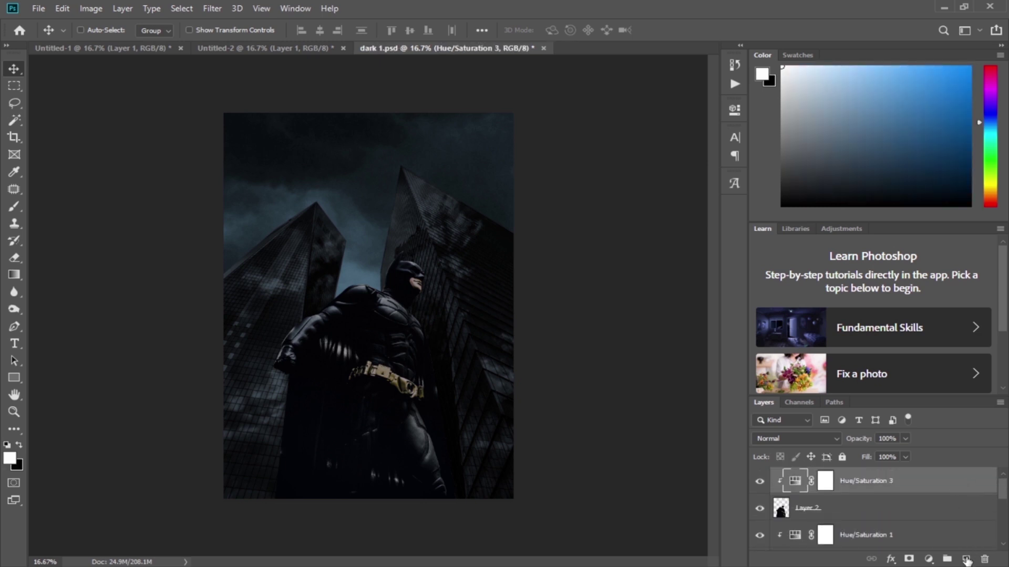
{"action": "left_click", "coordinate": [966, 560]}
{"action": "left_click", "coordinate": [19, 211]}
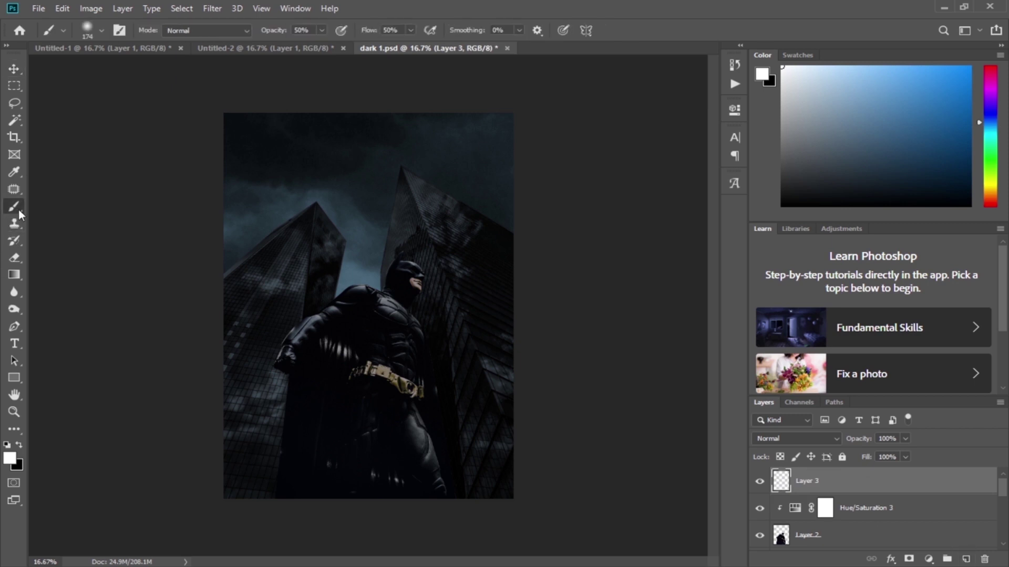
{"action": "left_click_drag", "start_coordinate": [269, 30], "coordinate": [479, 36]}
{"action": "right_click", "coordinate": [377, 193]}
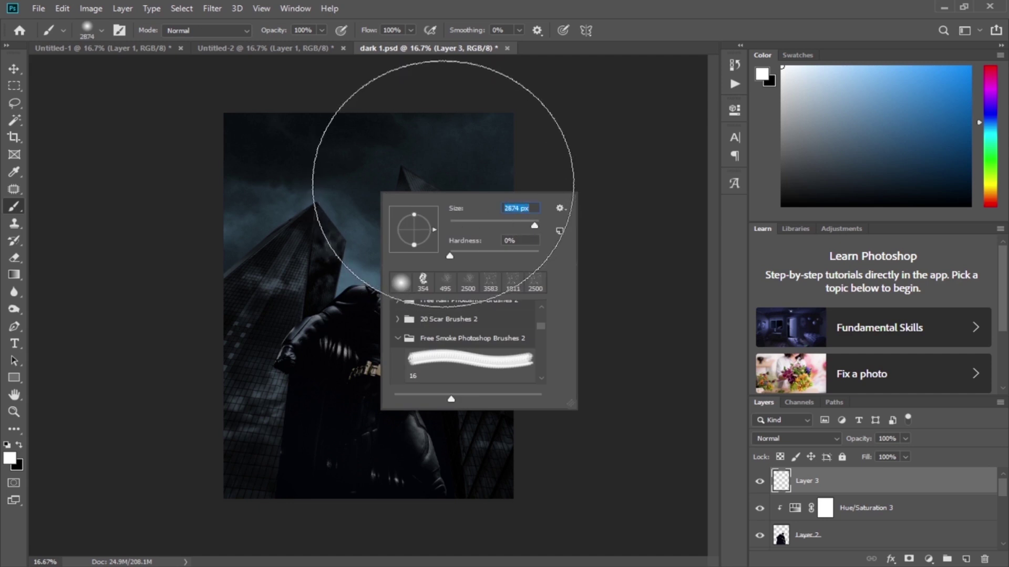
{"action": "key", "text": "Return"}
{"action": "left_click", "coordinate": [443, 184]}
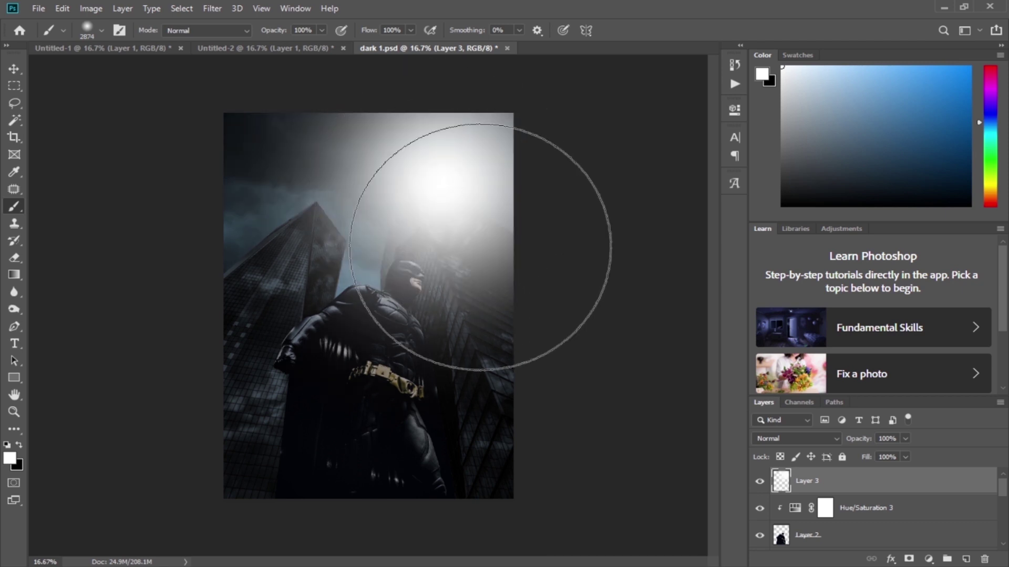
Step: Scale the white glow to about 62.91% and move it partly beyond the canvas's upper-right corner
{"action": "key", "text": "ctrl+t"}
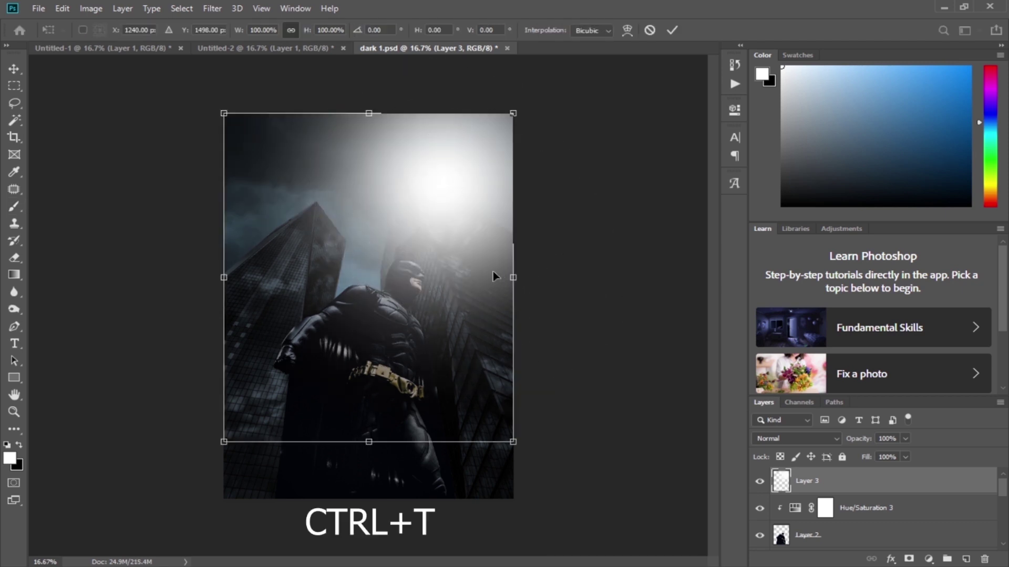
{"action": "left_click_drag", "start_coordinate": [228, 443], "coordinate": [333, 321]}
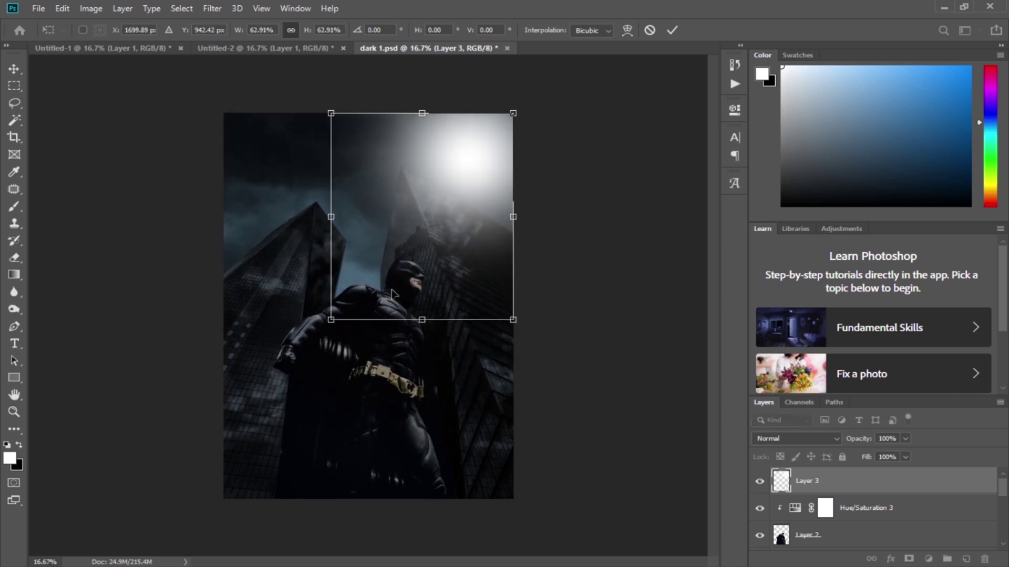
{"action": "left_click_drag", "start_coordinate": [465, 256], "coordinate": [516, 212]}
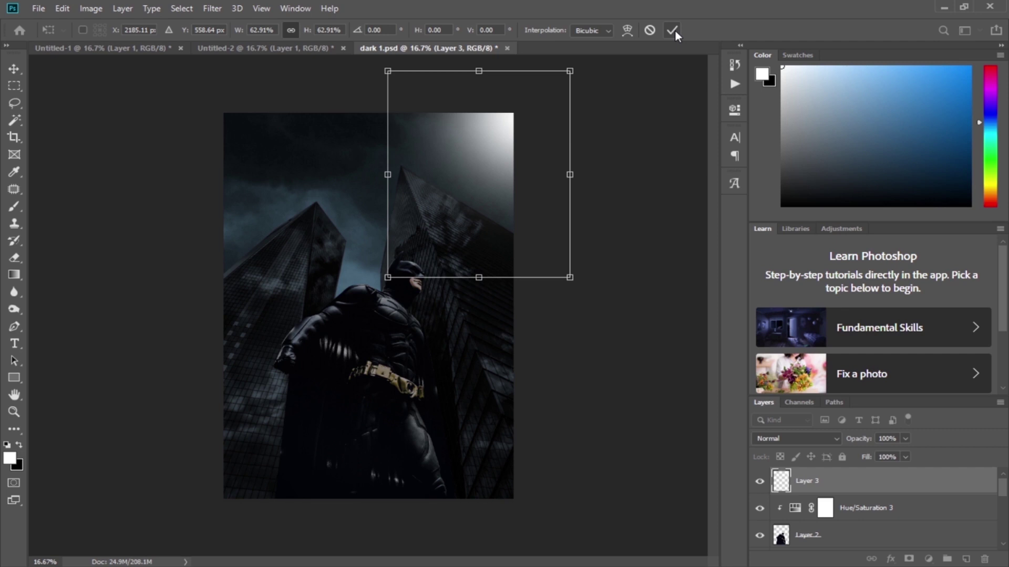
{"action": "left_click_drag", "start_coordinate": [478, 185], "coordinate": [496, 176]}
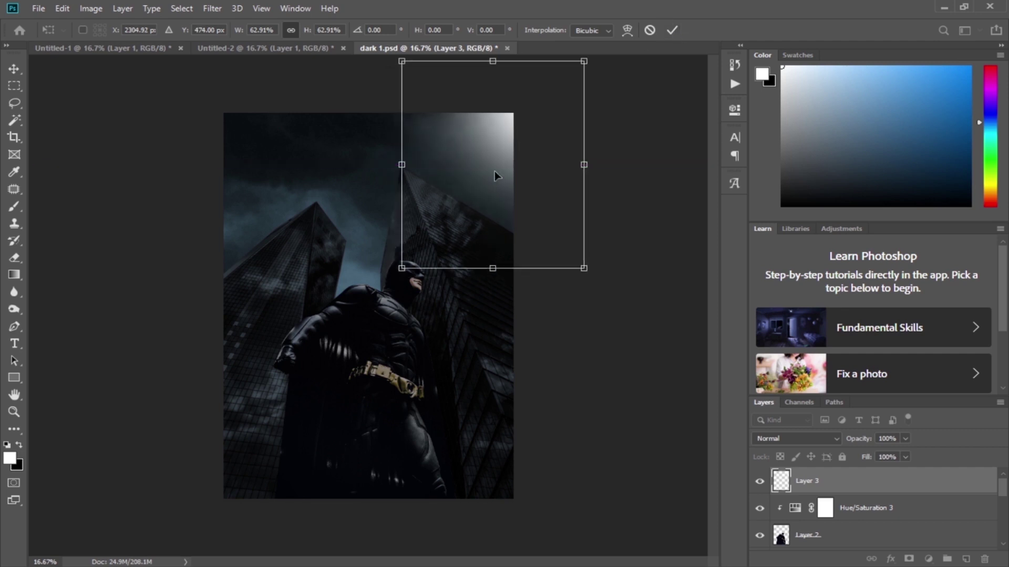
{"action": "left_click", "coordinate": [672, 31]}
Step: Set the glow layer's blend mode to Lighten
{"action": "key", "text": "b"}
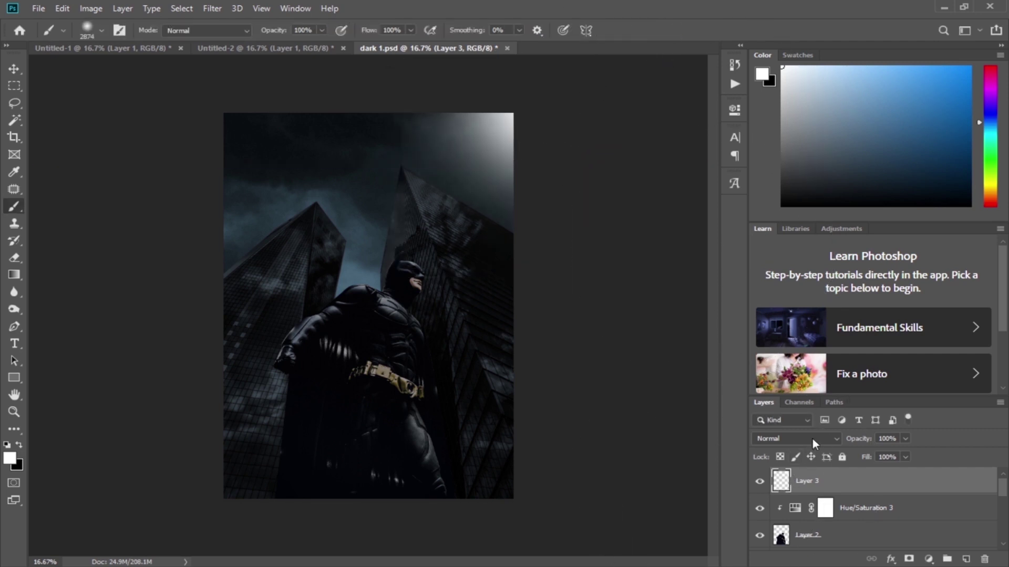
{"action": "left_click", "coordinate": [812, 439]}
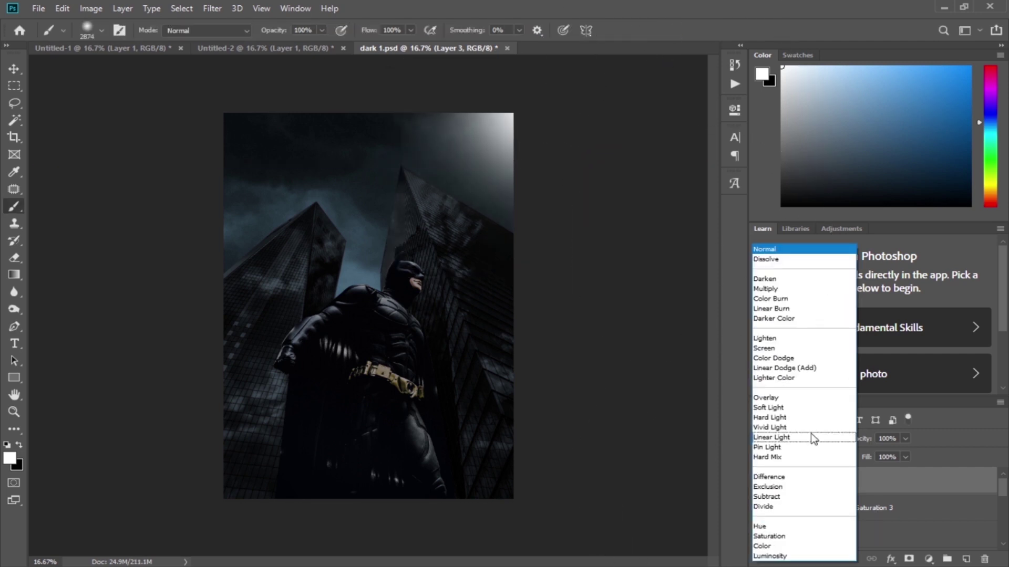
{"action": "left_click", "coordinate": [767, 339]}
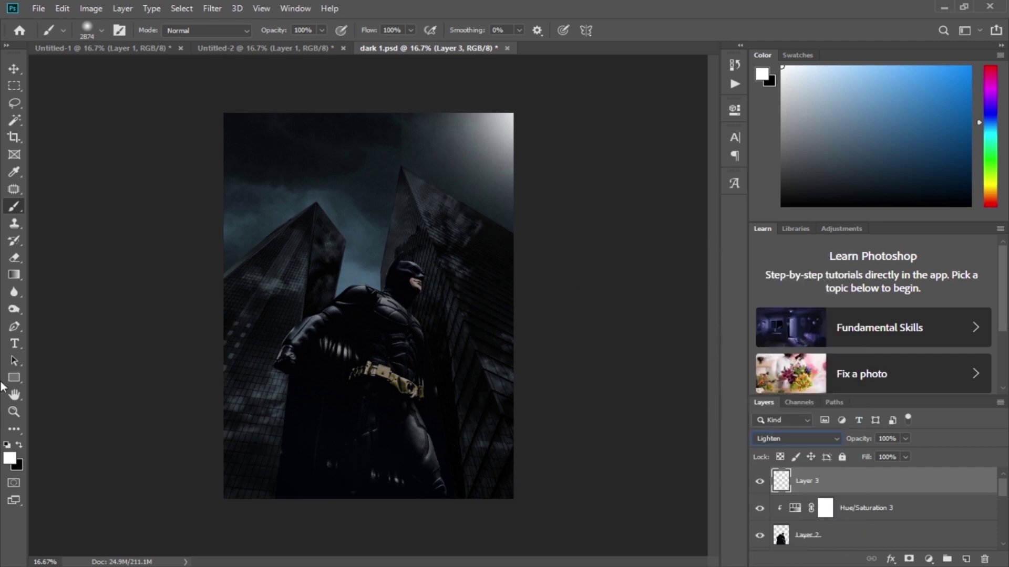
{"action": "left_click", "coordinate": [14, 68]}
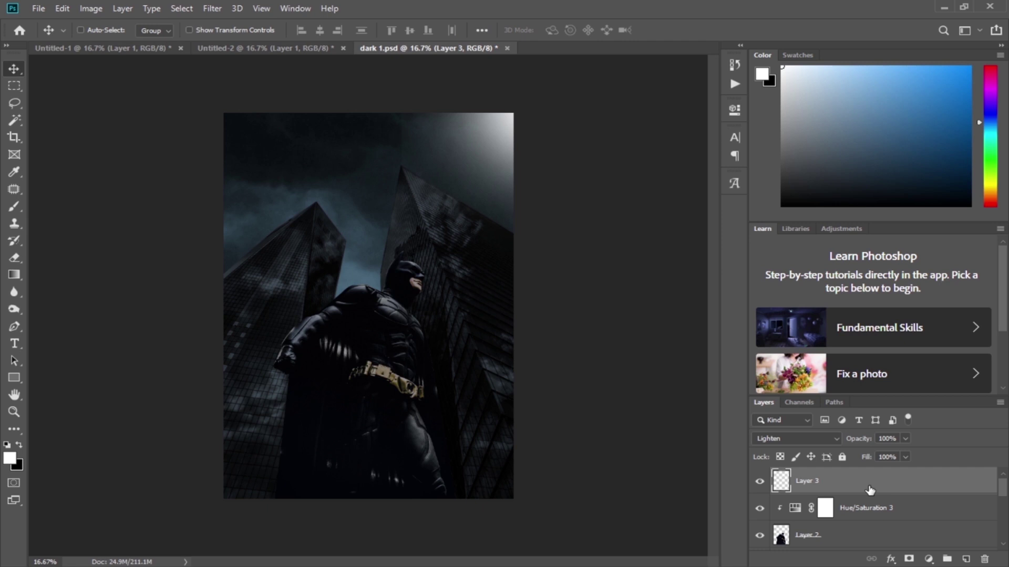
Step: Add a mask to the glow layer and hide its left side with a very short black-to-transparent linear gradient
{"action": "left_click", "coordinate": [909, 559]}
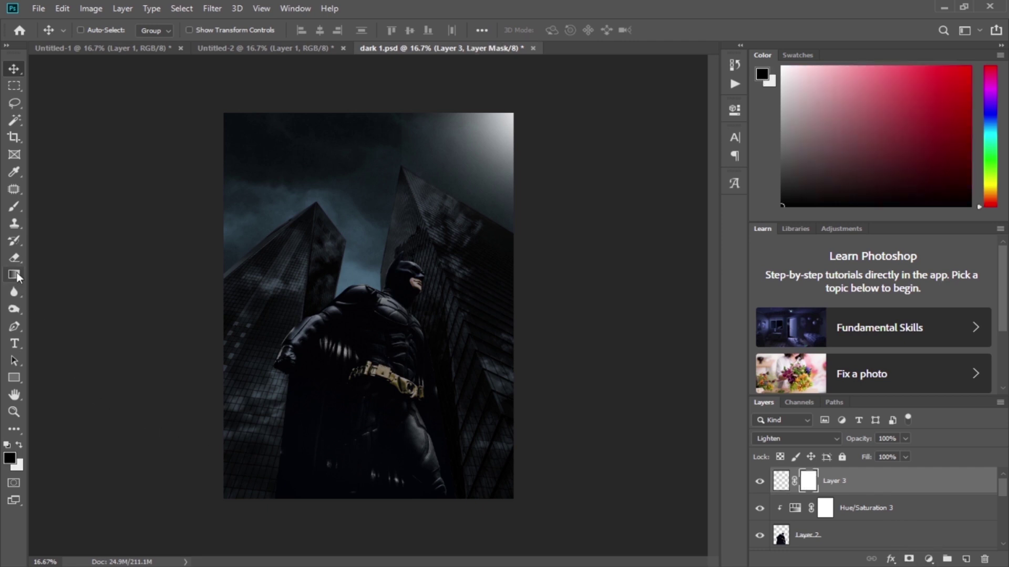
{"action": "left_click", "coordinate": [14, 275]}
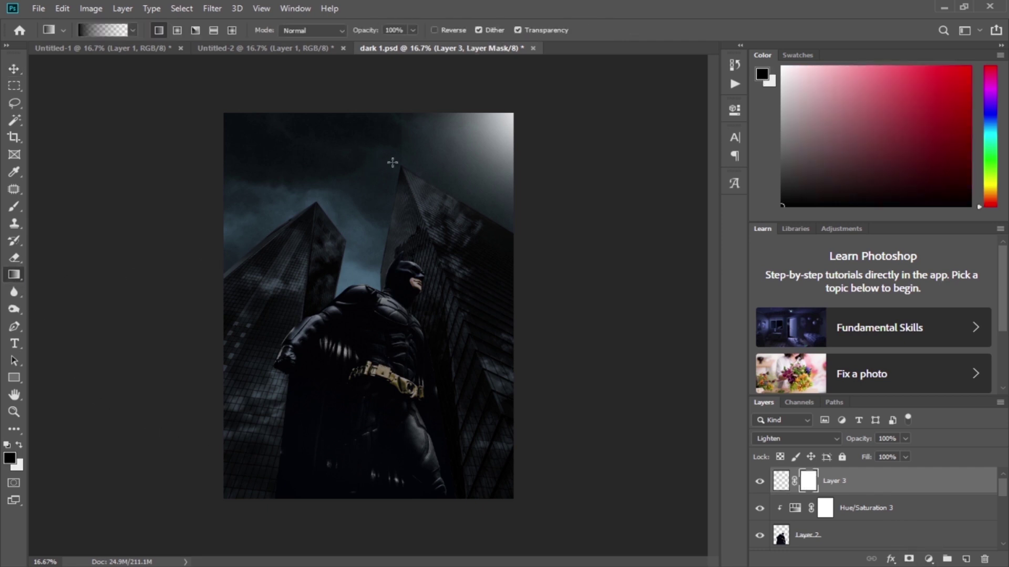
{"action": "left_click_drag", "start_coordinate": [430, 163], "coordinate": [430, 162]}
{"action": "left_click", "coordinate": [14, 69]}
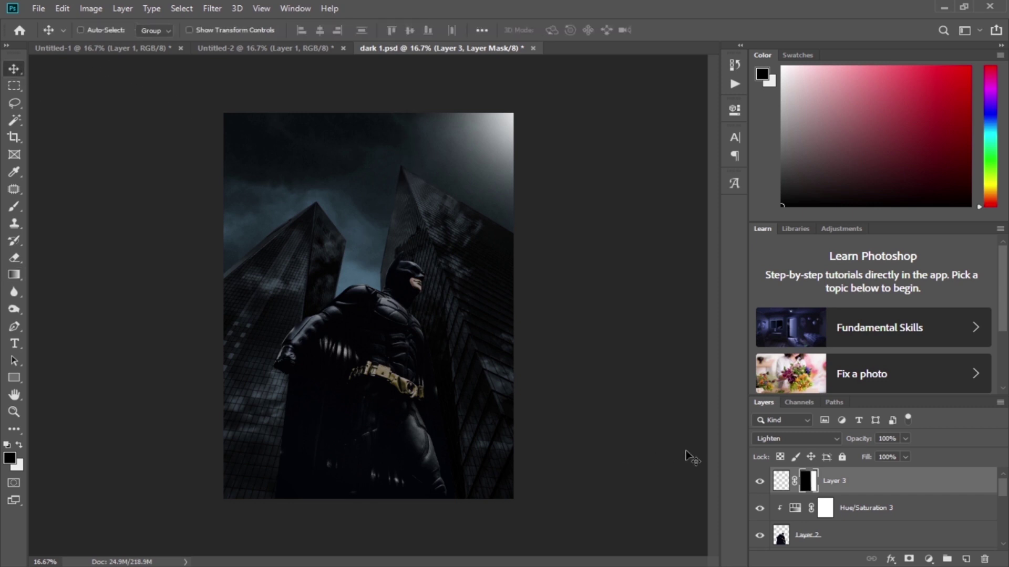
Step: Add a new layer above Hue/Saturation 3, clip it to the Batman layer and set its blend mode to Overlay
{"action": "left_click", "coordinate": [857, 486]}
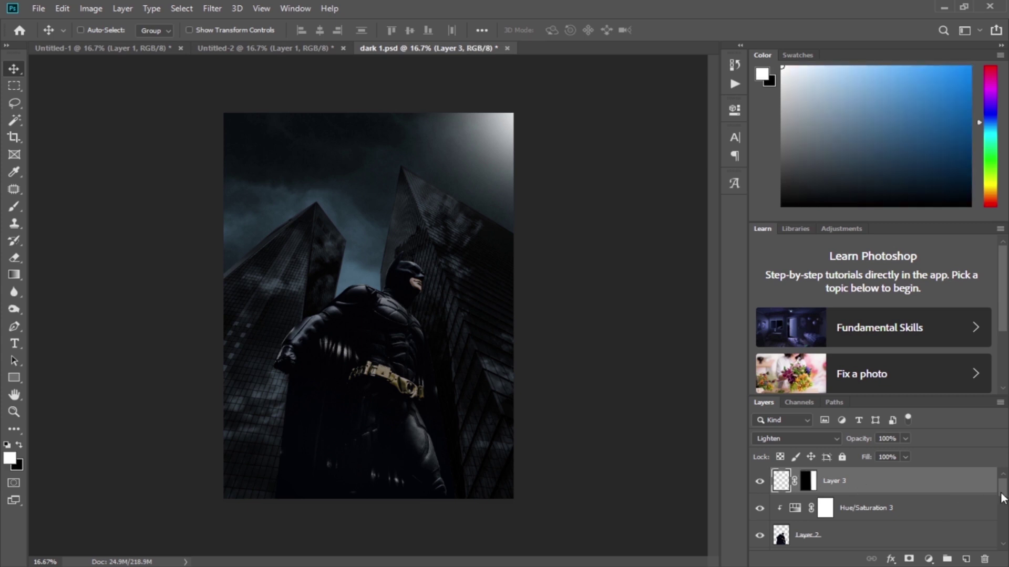
{"action": "left_click", "coordinate": [944, 519]}
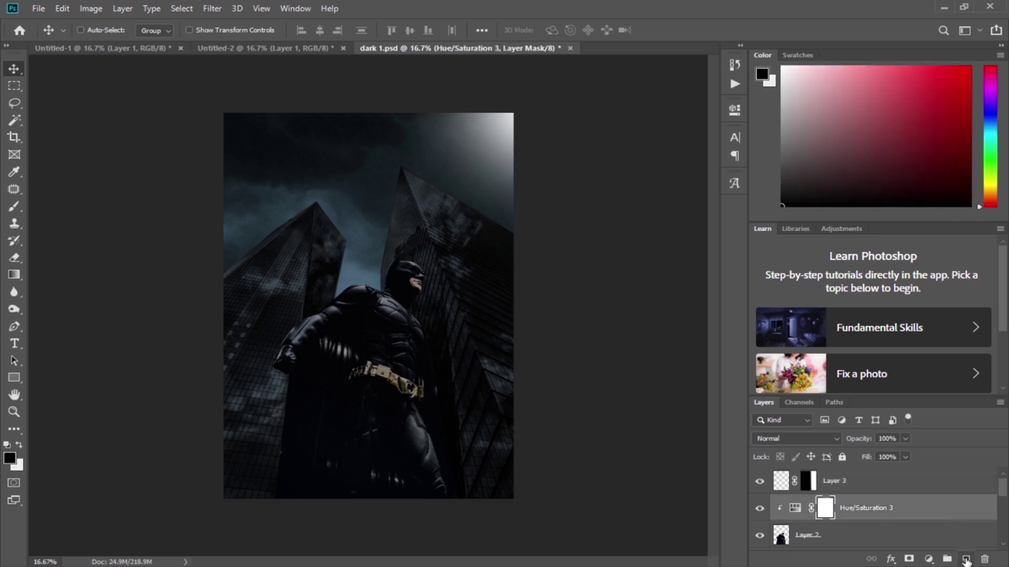
{"action": "left_click", "coordinate": [965, 559]}
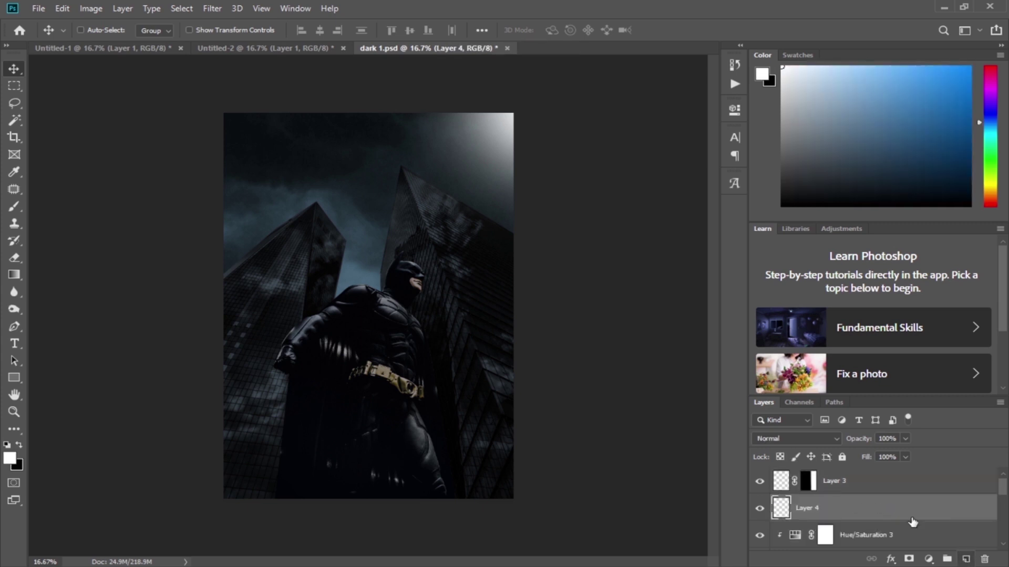
{"action": "right_click", "coordinate": [851, 506]}
{"action": "left_click", "coordinate": [717, 263]}
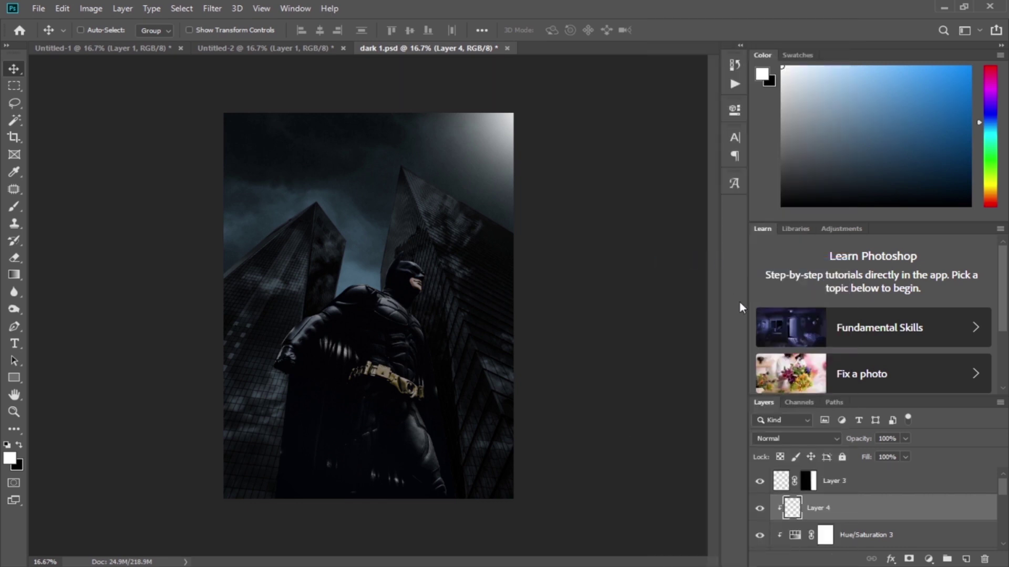
{"action": "left_click", "coordinate": [802, 440]}
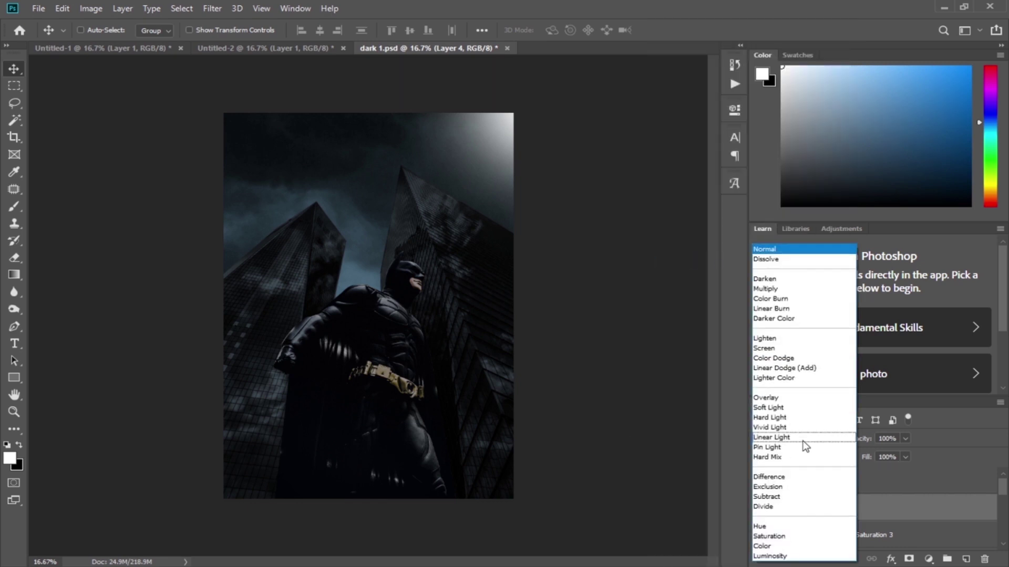
{"action": "left_click", "coordinate": [767, 396]}
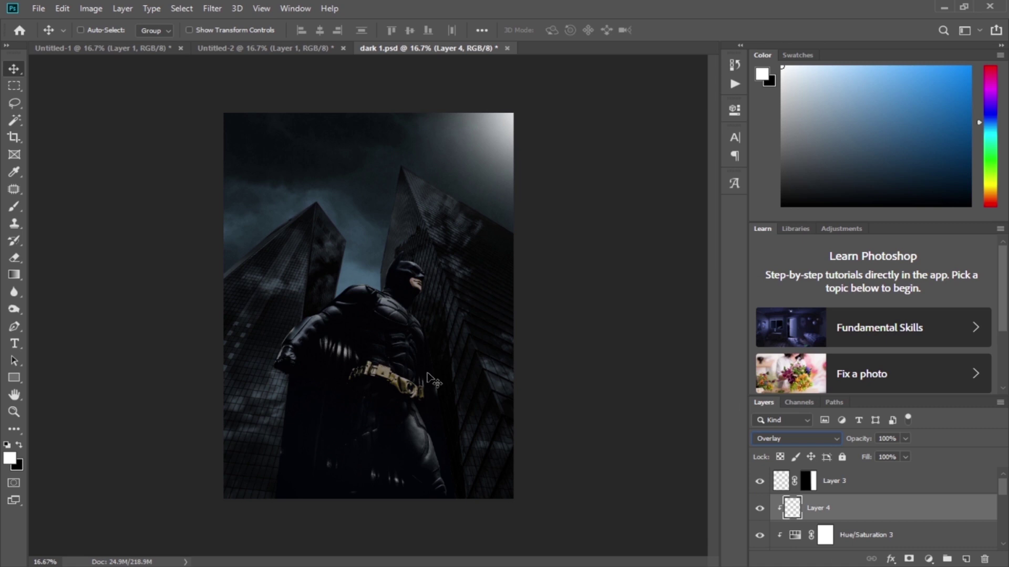
Step: Paint white highlights on Batman's chest, shoulder, arm, torso and leg using a soft brush of about 152 px
{"action": "left_click", "coordinate": [14, 207]}
{"action": "right_click", "coordinate": [320, 275]}
{"action": "left_click_drag", "start_coordinate": [470, 308], "coordinate": [446, 308]}
{"action": "left_click", "coordinate": [423, 270]}
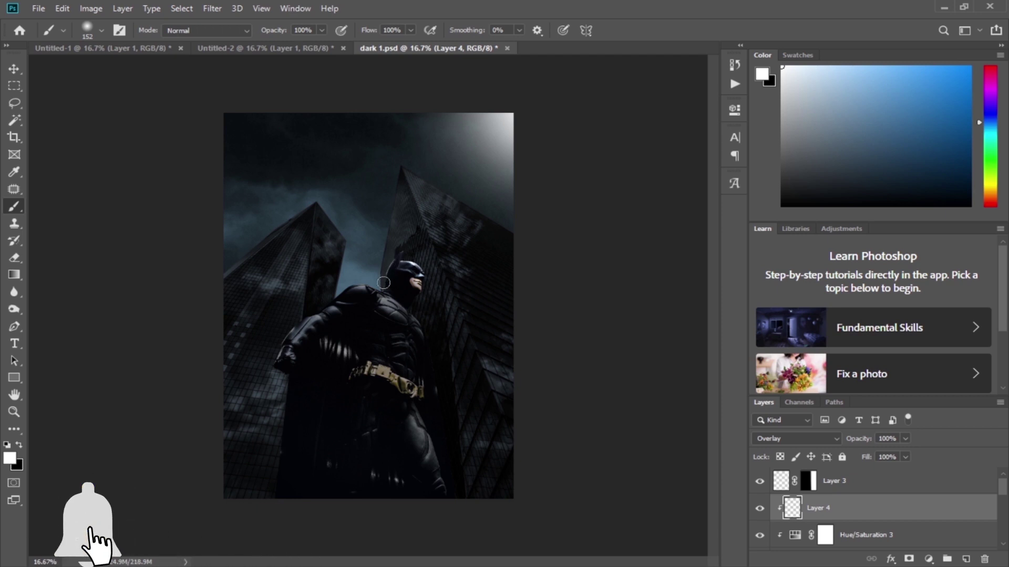
{"action": "left_click_drag", "start_coordinate": [381, 295], "coordinate": [418, 328]}
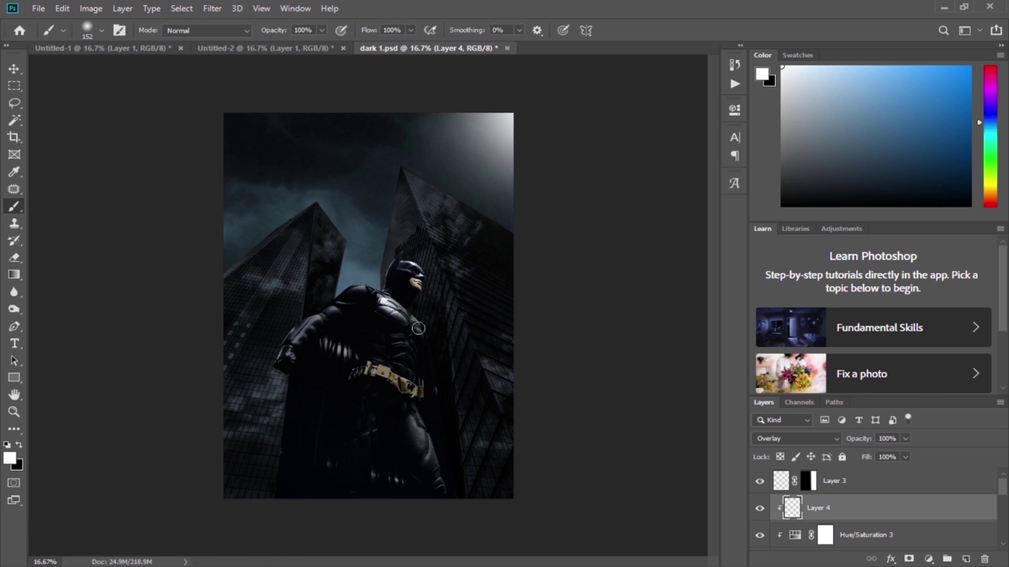
{"action": "left_click_drag", "start_coordinate": [347, 300], "coordinate": [311, 329]}
{"action": "left_click_drag", "start_coordinate": [409, 336], "coordinate": [401, 361]}
{"action": "left_click_drag", "start_coordinate": [416, 422], "coordinate": [439, 489]}
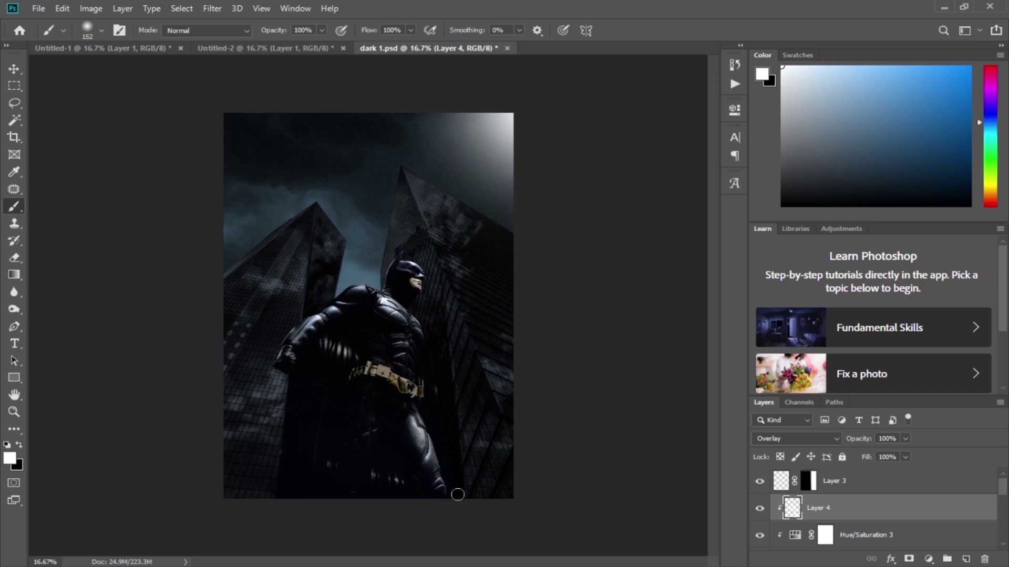
Step: Compare the image with and without the painted highlights layer, and reduce that layer's opacity to 55%
{"action": "left_click", "coordinate": [14, 69]}
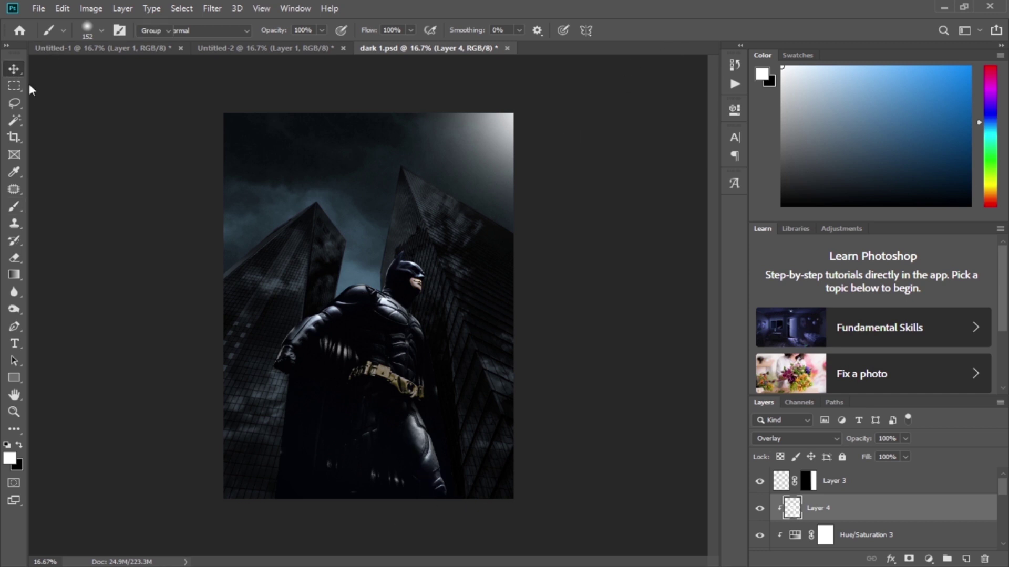
{"action": "left_click", "coordinate": [760, 508]}
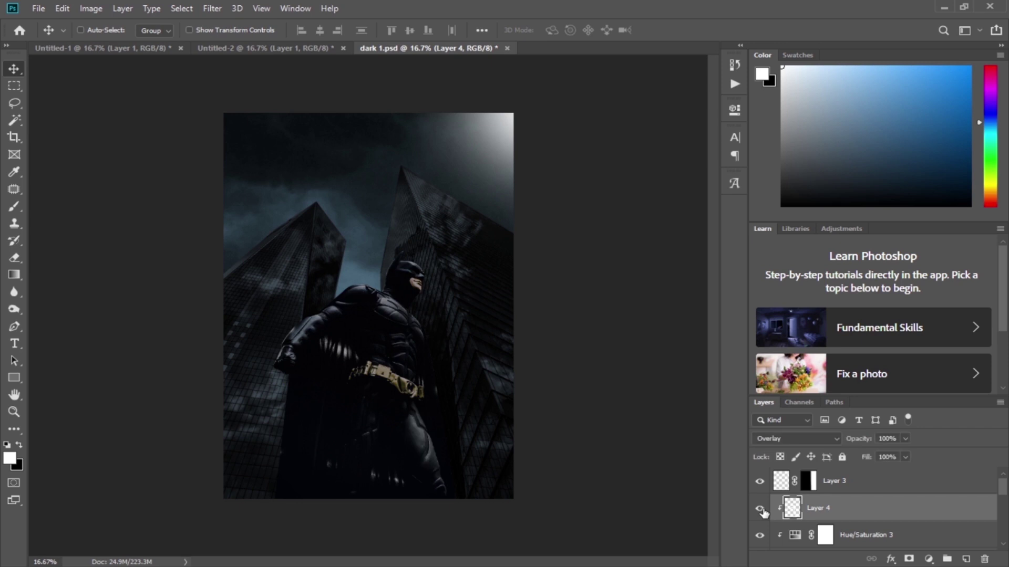
{"action": "left_click", "coordinate": [760, 508]}
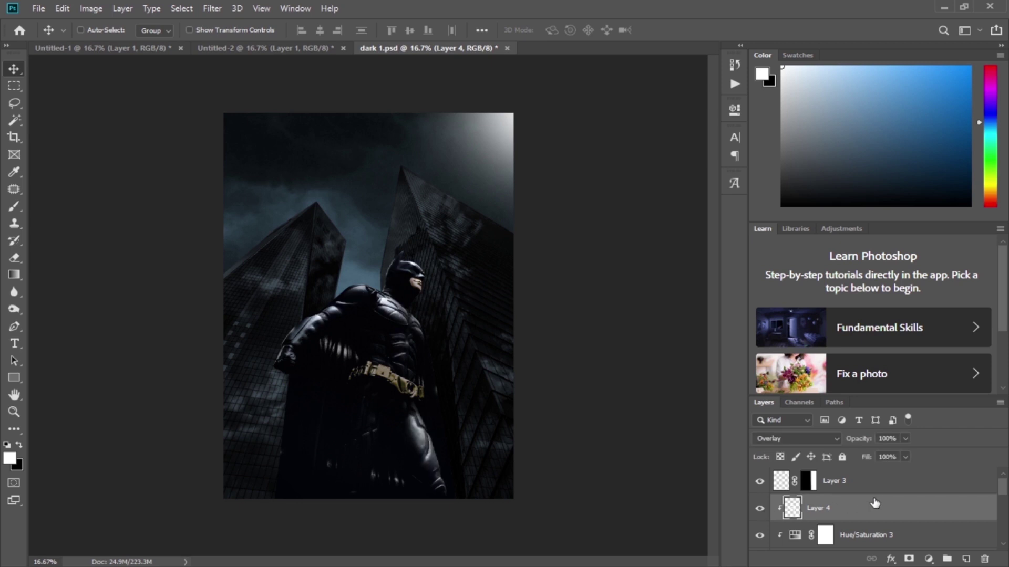
{"action": "left_click_drag", "start_coordinate": [862, 444], "coordinate": [829, 451]}
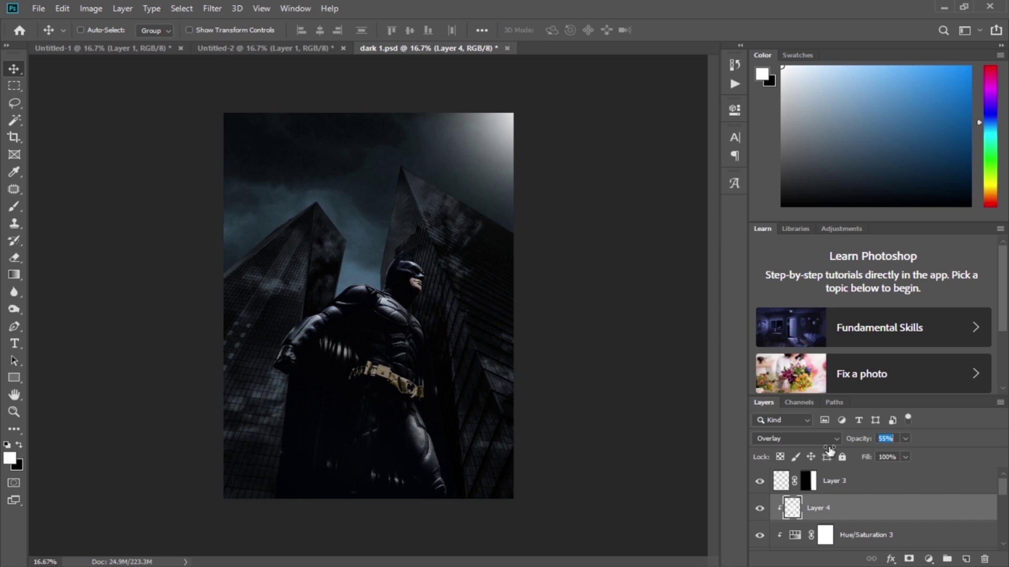
Step: Add a new layer directly beneath Batman and stamp white fog across the lower half with the 3228 px smoke brush
{"action": "left_click", "coordinate": [865, 482]}
{"action": "mouse_move", "coordinate": [1003, 487]}
{"action": "left_mouse_down"}
{"action": "mouse_move", "coordinate": [1001, 514]}
{"action": "mouse_move", "coordinate": [1001, 504]}
{"action": "left_mouse_up"}
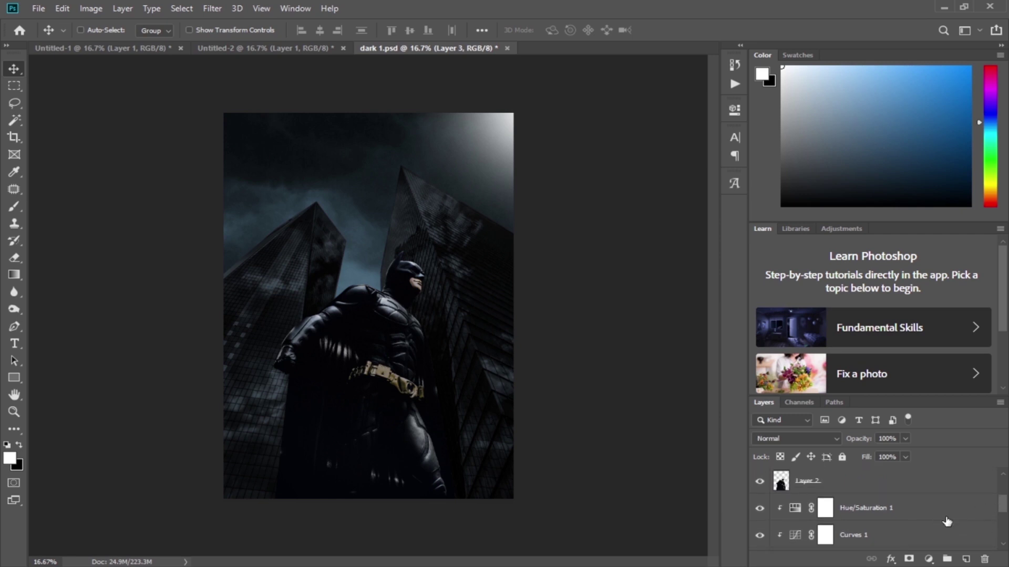
{"action": "left_click", "coordinate": [867, 508]}
{"action": "left_click", "coordinate": [965, 559]}
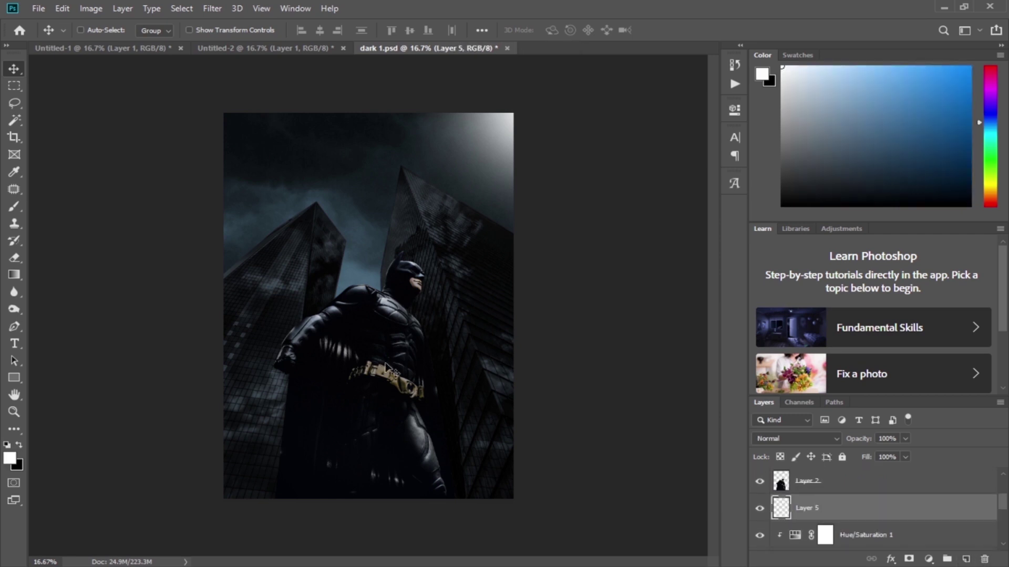
{"action": "left_click", "coordinate": [15, 206]}
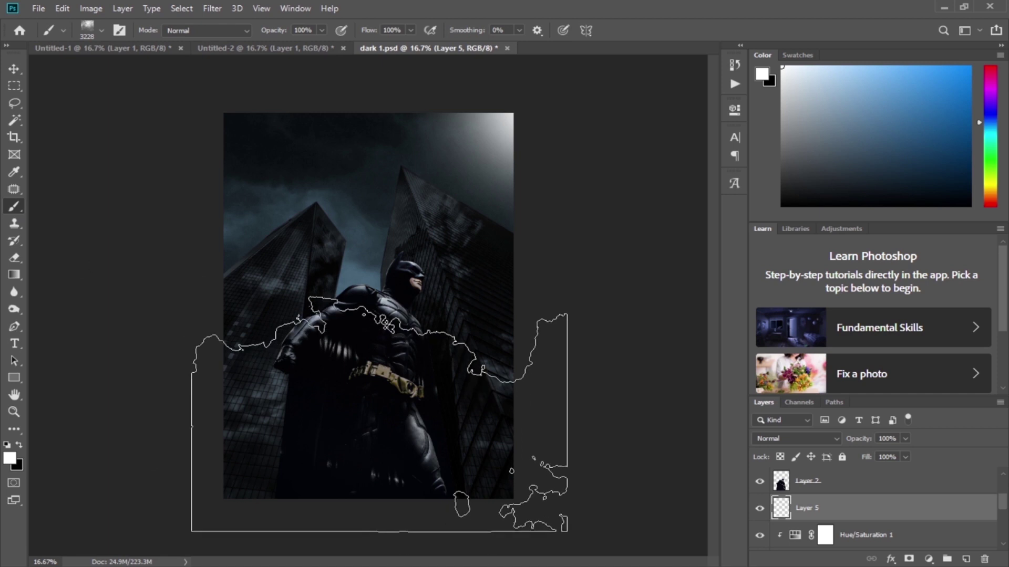
{"action": "left_click", "coordinate": [377, 404]}
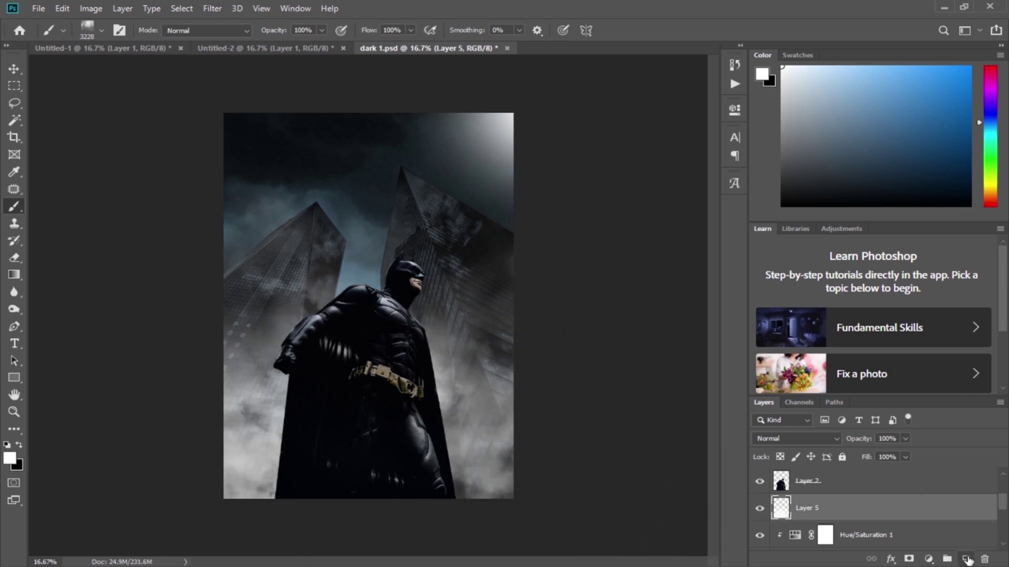
Step: Add another layer above the white fog and stamp dark gray #222222 smoke over it with the same 3228 px brush
{"action": "left_click", "coordinate": [966, 558]}
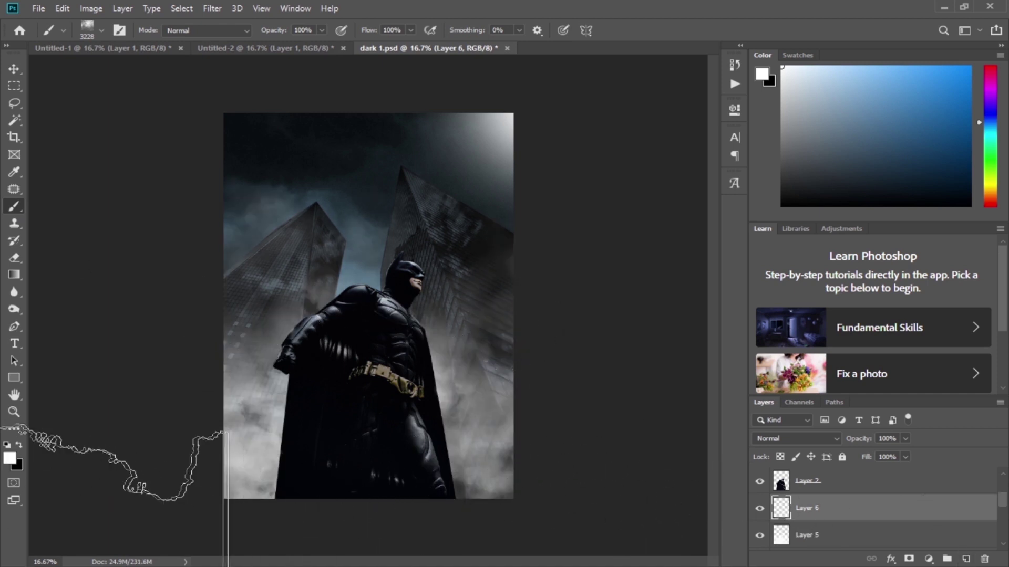
{"action": "left_click", "coordinate": [20, 446]}
{"action": "left_click", "coordinate": [10, 458]}
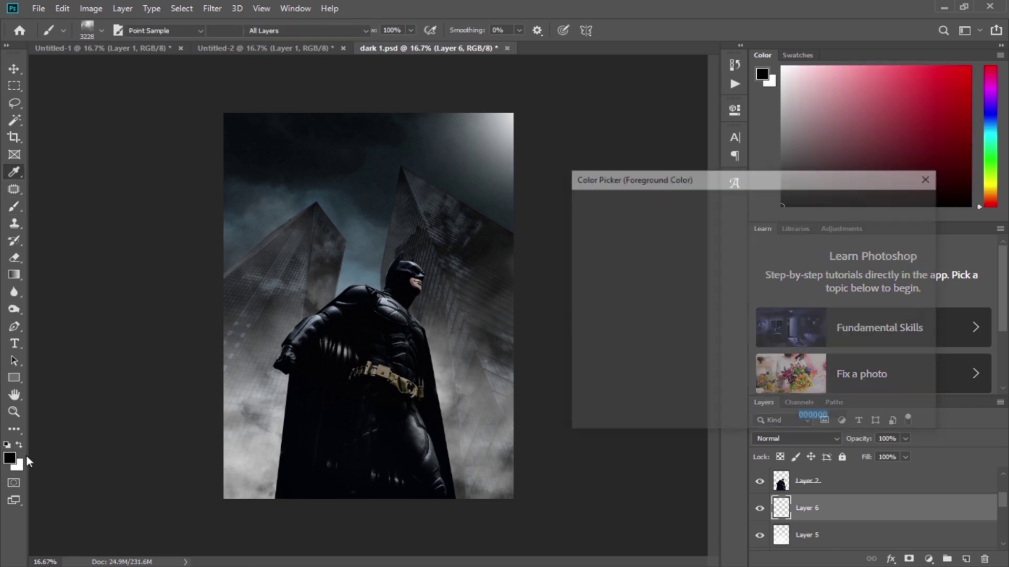
{"action": "type", "text": "222222"}
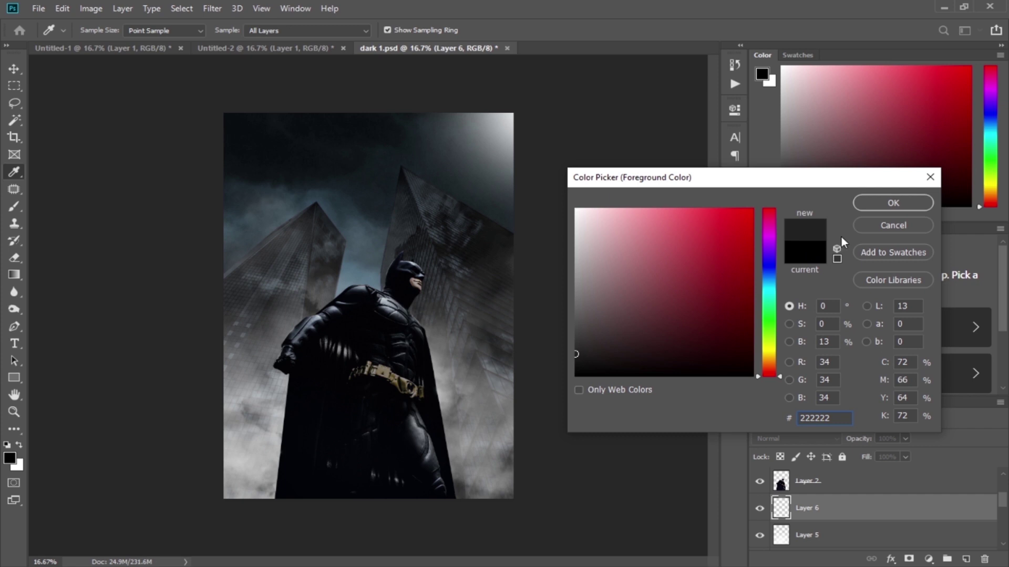
{"action": "left_click", "coordinate": [872, 203]}
{"action": "key", "text": "b"}
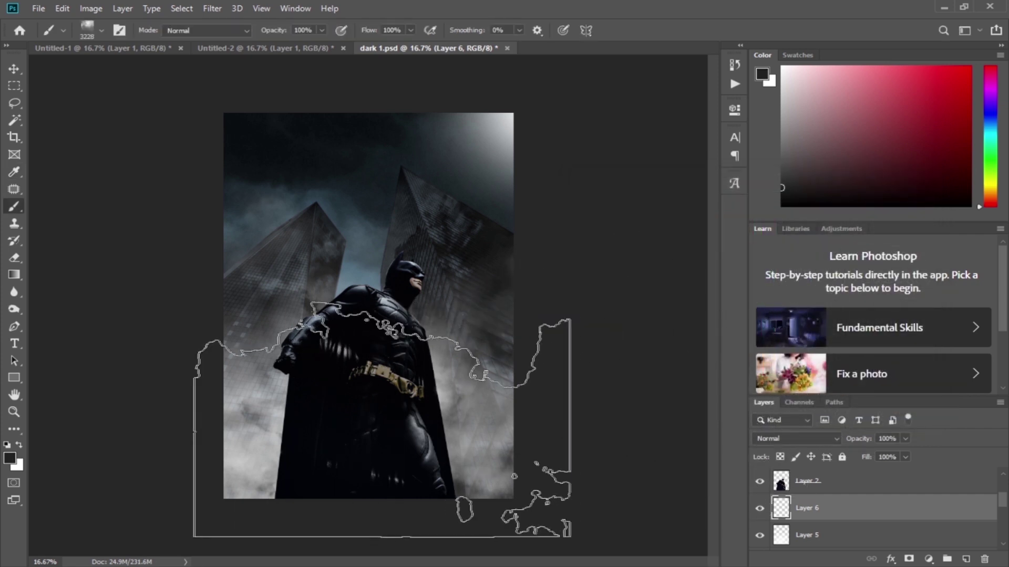
{"action": "left_click", "coordinate": [368, 412]}
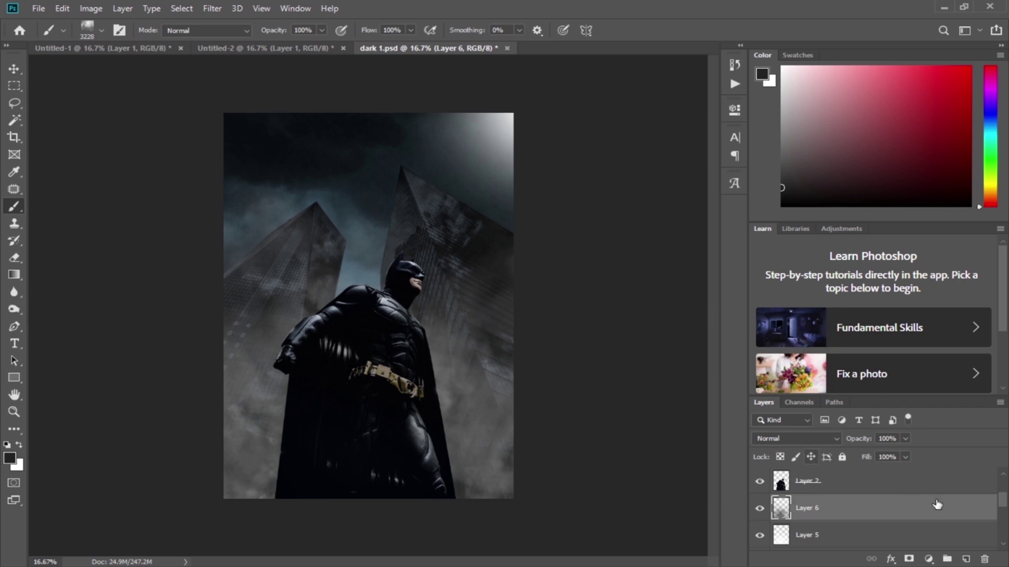
Step: Darken the bottom of the image on a new top layer with two upward black-to-transparent linear gradients, and move the layer slightly down
{"action": "left_click_drag", "start_coordinate": [1005, 503], "coordinate": [1005, 478]}
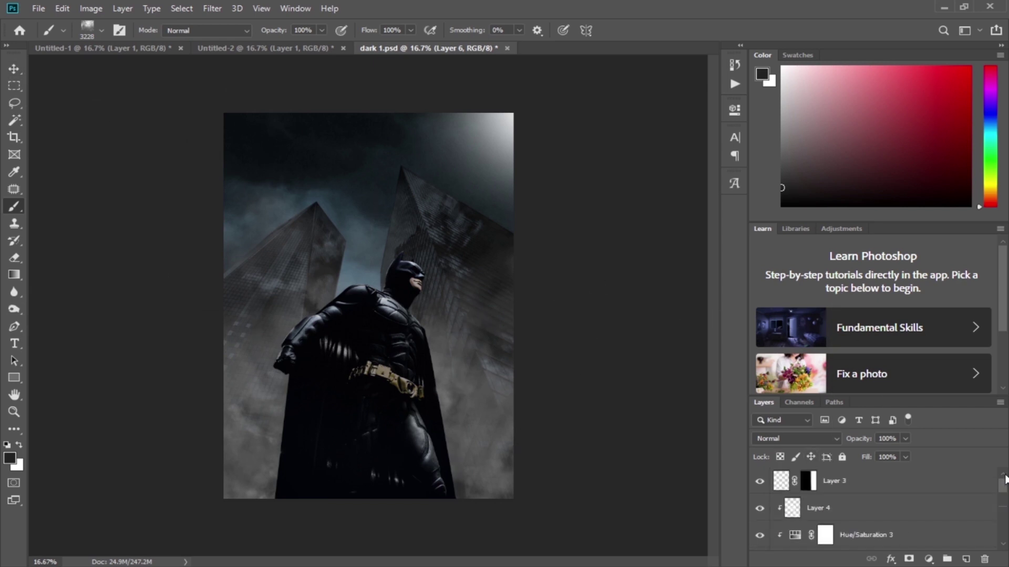
{"action": "left_click", "coordinate": [965, 486]}
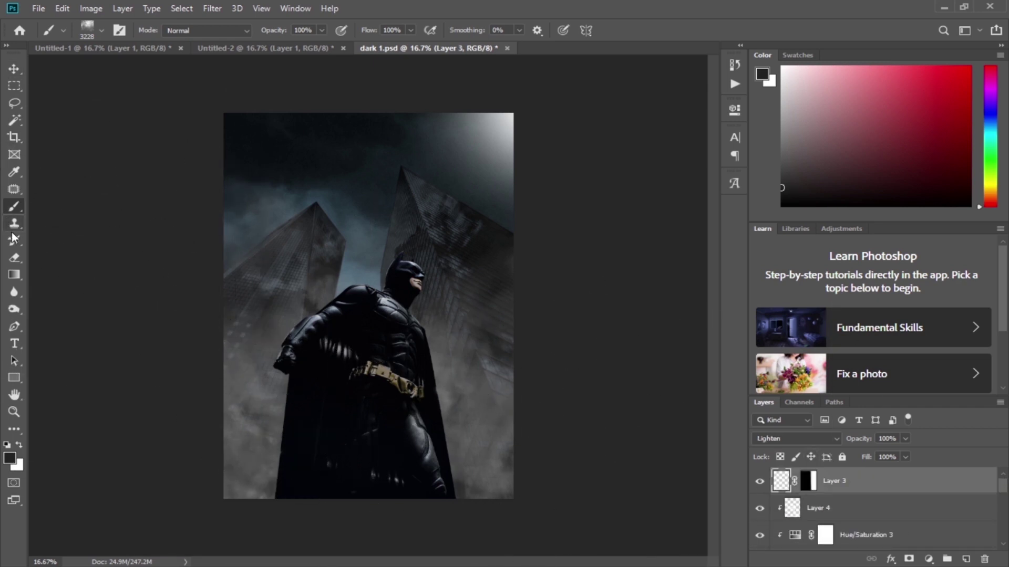
{"action": "left_click", "coordinate": [15, 278]}
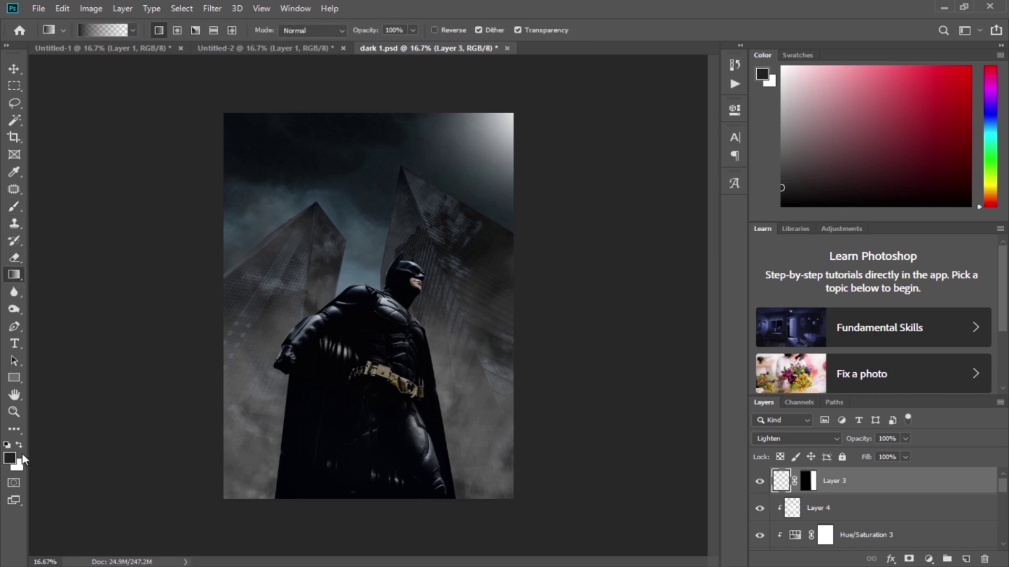
{"action": "left_click", "coordinate": [10, 460]}
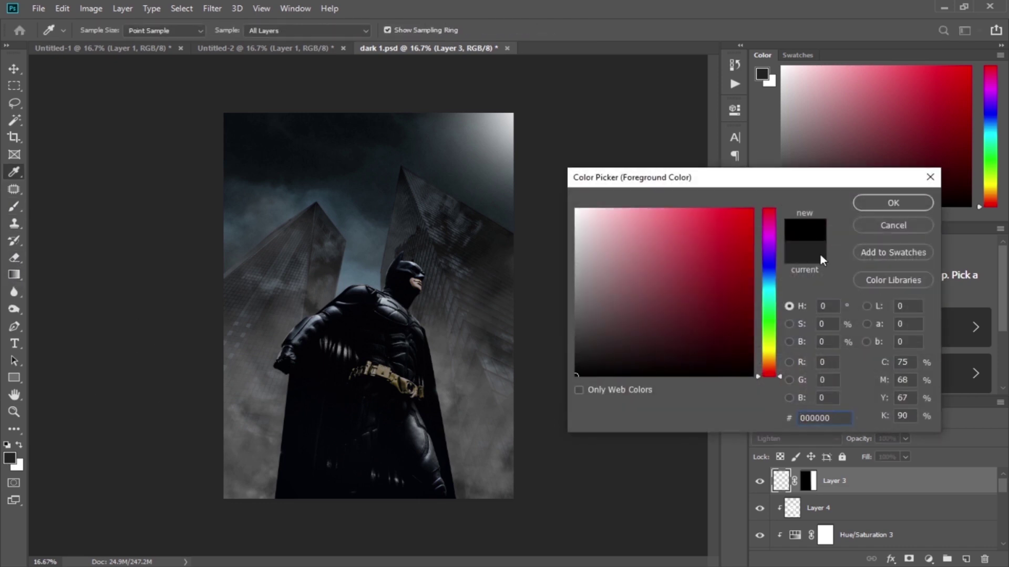
{"action": "left_click", "coordinate": [888, 204]}
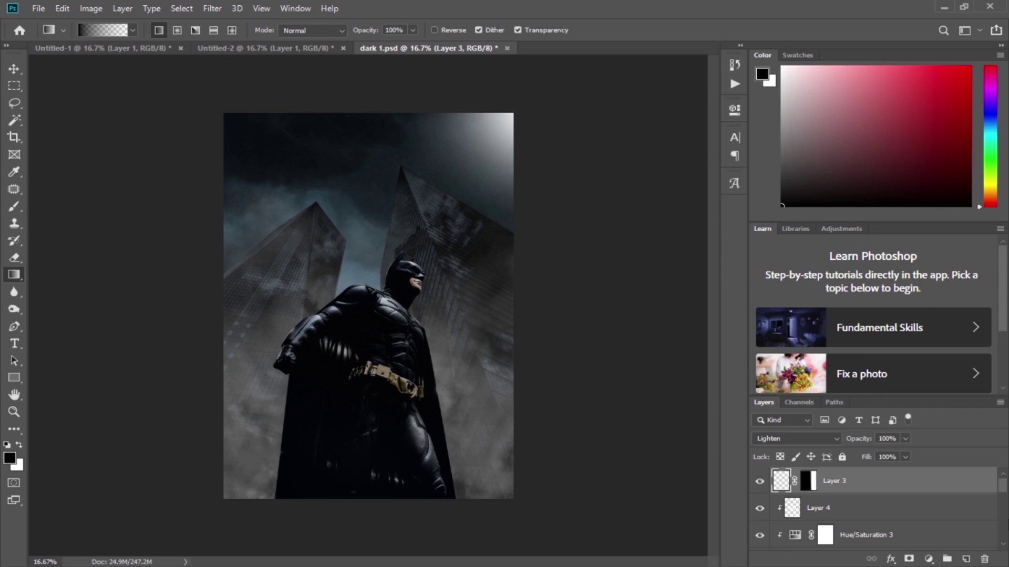
{"action": "left_click", "coordinate": [966, 559]}
{"action": "left_click_drag", "start_coordinate": [375, 484], "coordinate": [377, 367]}
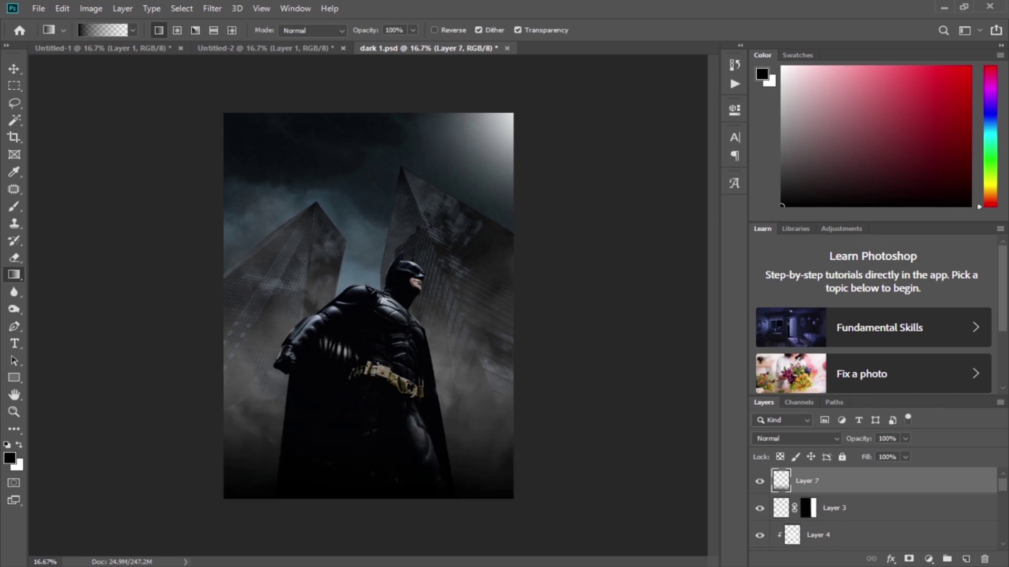
{"action": "left_click_drag", "start_coordinate": [372, 514], "coordinate": [375, 383]}
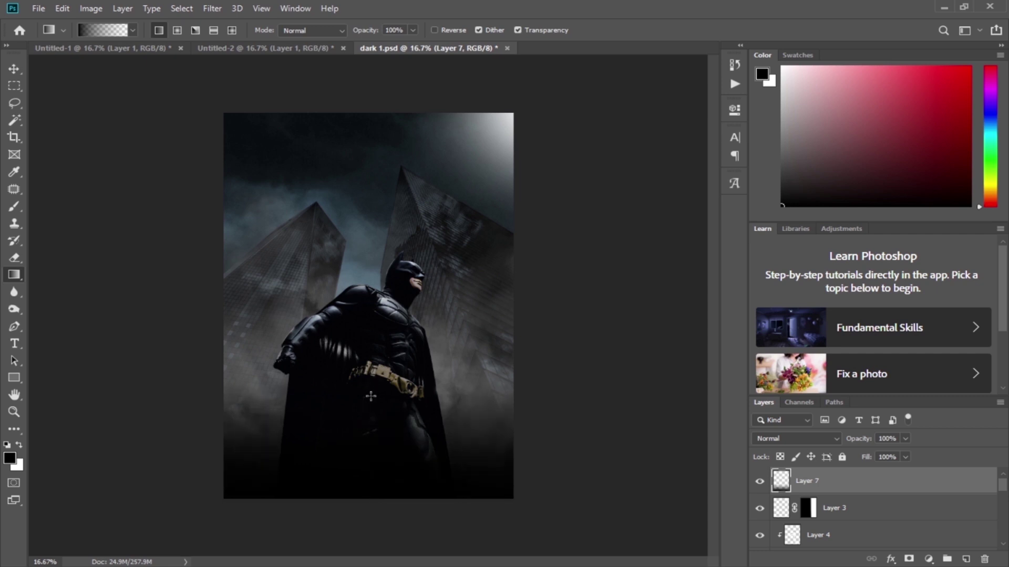
{"action": "key", "text": "v"}
{"action": "left_click_drag", "start_coordinate": [374, 430], "coordinate": [378, 445]}
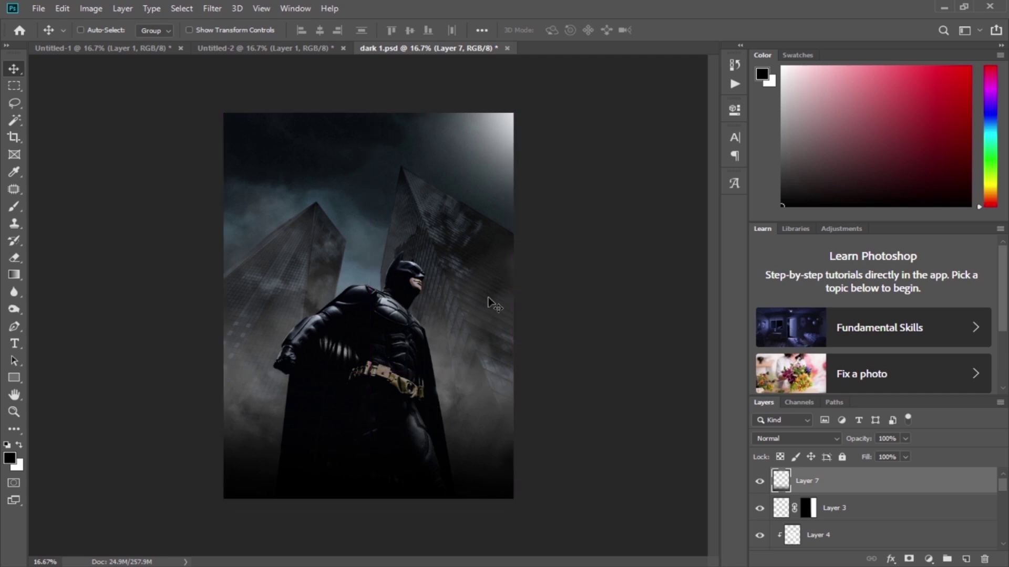
Step: Stamp white fog over Batman's lower body on a new top layer with the 3228 px smoke brush, and move it lower
{"action": "left_click", "coordinate": [965, 559]}
{"action": "left_click", "coordinate": [15, 206]}
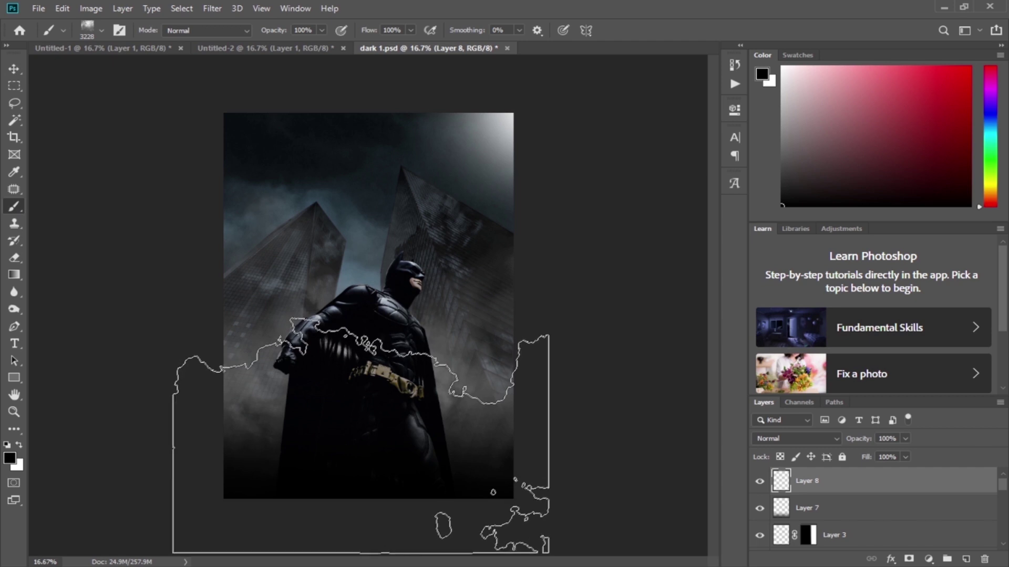
{"action": "left_click", "coordinate": [19, 446]}
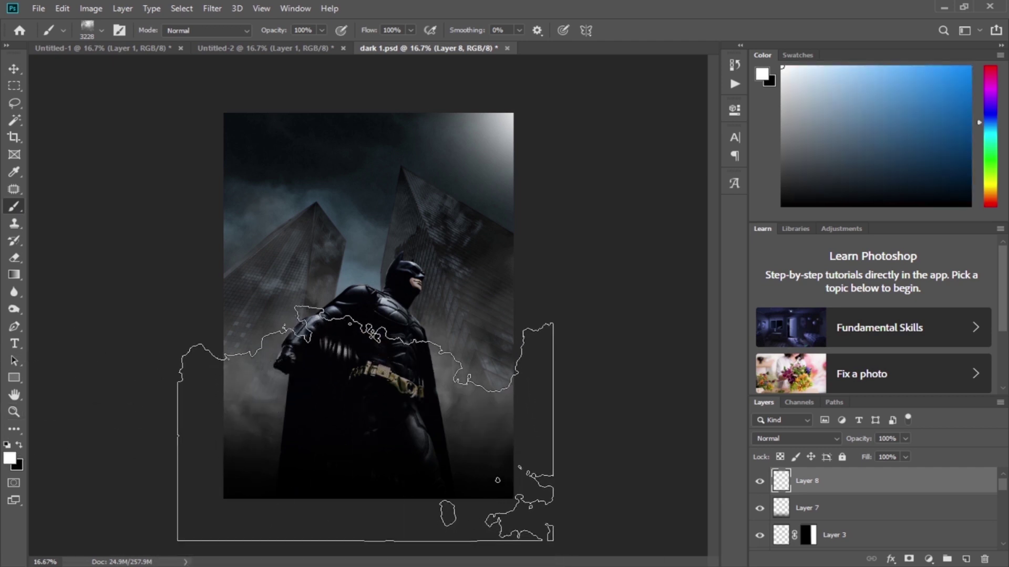
{"action": "left_click", "coordinate": [365, 423]}
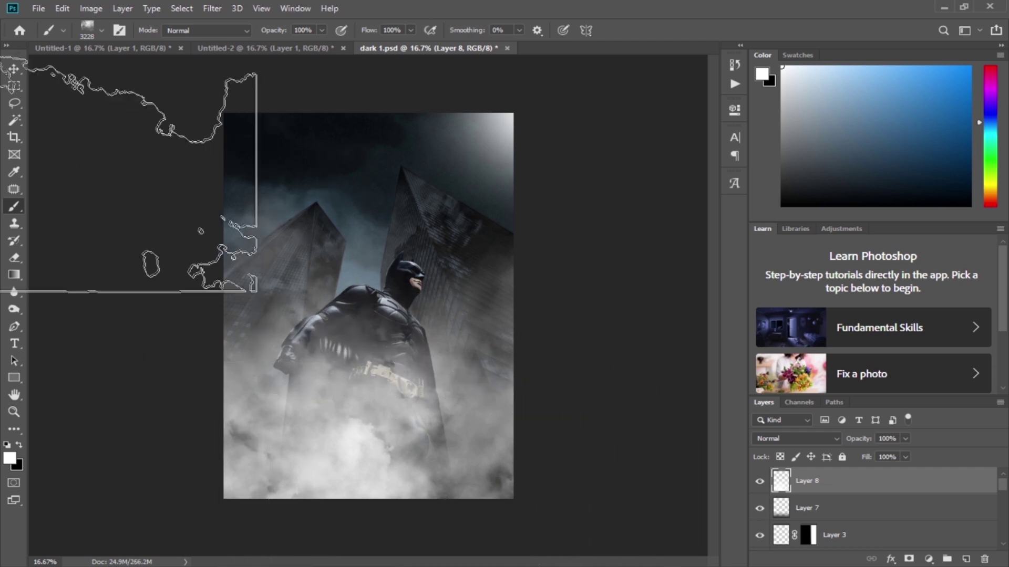
{"action": "left_click", "coordinate": [14, 69]}
{"action": "left_click_drag", "start_coordinate": [378, 442], "coordinate": [384, 491]}
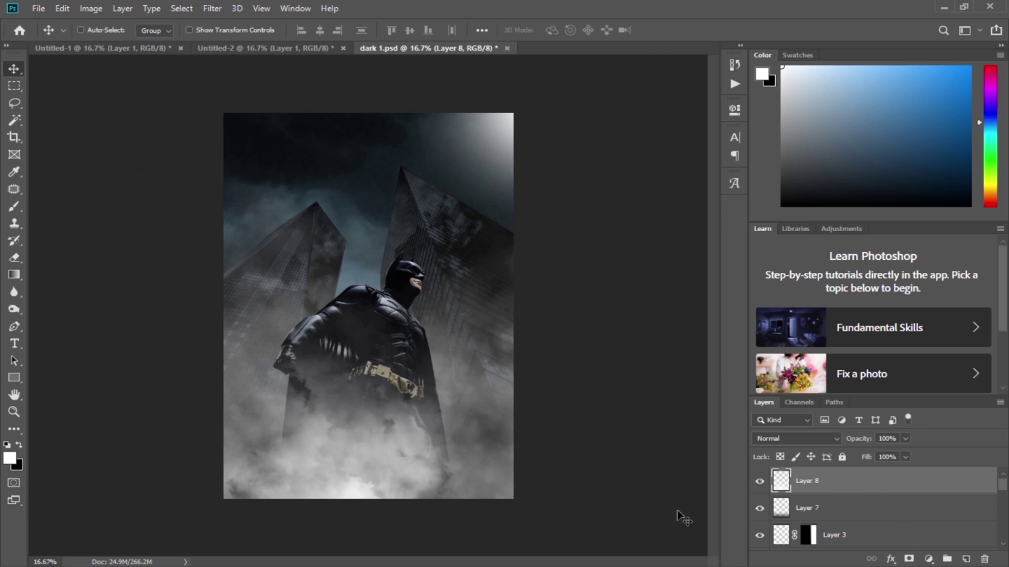
Step: Place the wisconsinpictures firework sparks image at its default size in the center of the composite and rasterize its layer
{"action": "left_click", "coordinate": [138, 566]}
{"action": "left_click_drag", "start_coordinate": [134, 557], "coordinate": [377, 373]}
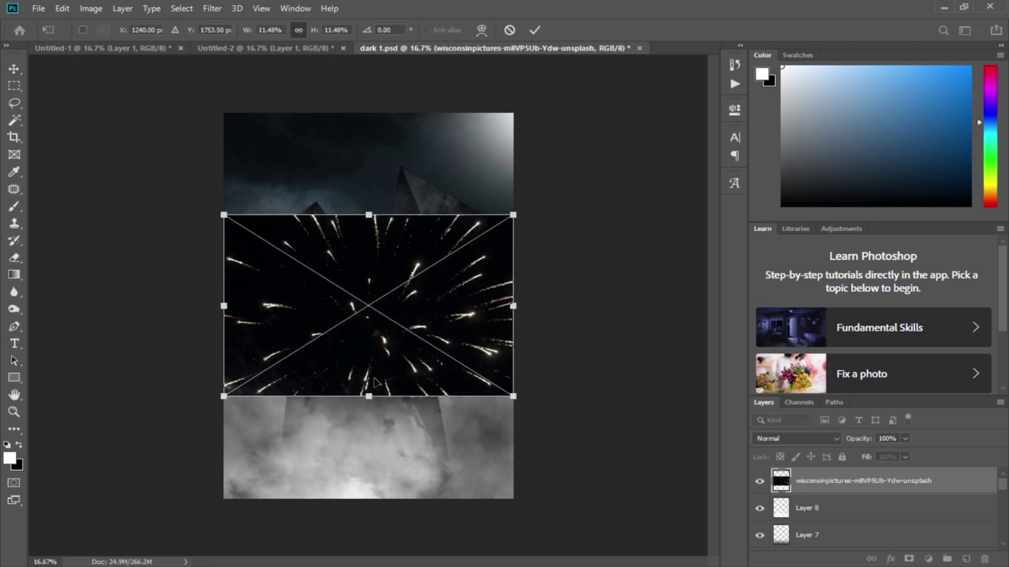
{"action": "left_click", "coordinate": [535, 30]}
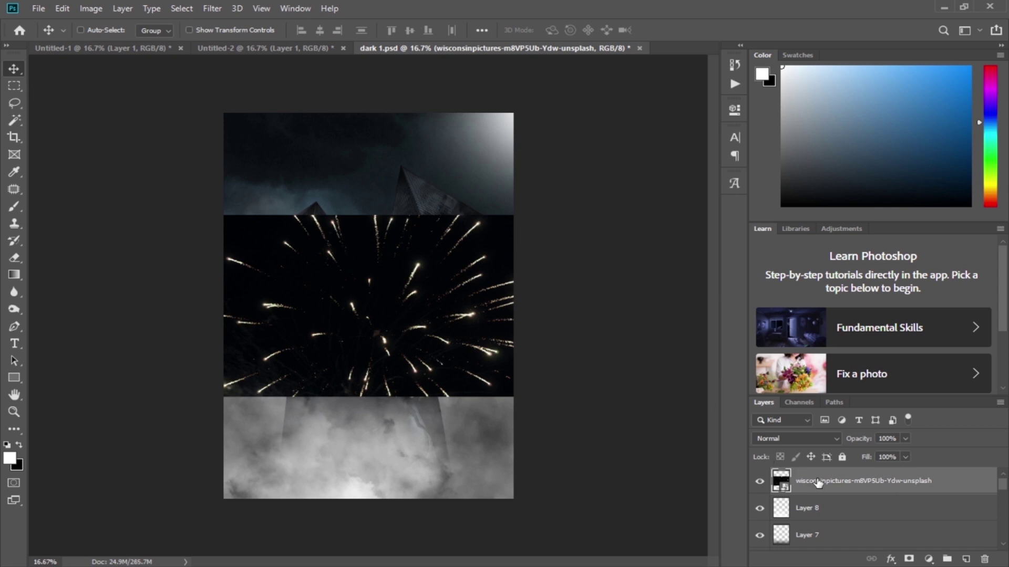
{"action": "right_click", "coordinate": [818, 483]}
{"action": "left_click", "coordinate": [704, 243]}
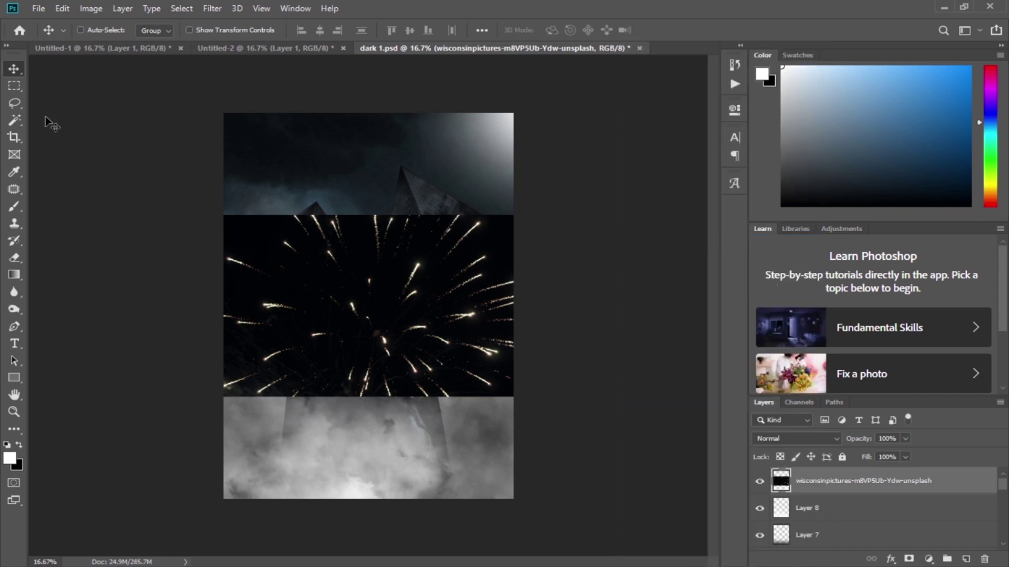
Step: Delete slightly more than the right half of the sparks image and set the layer's blend mode to Lighten
{"action": "left_click", "coordinate": [14, 85]}
{"action": "left_click_drag", "start_coordinate": [354, 200], "coordinate": [572, 437]}
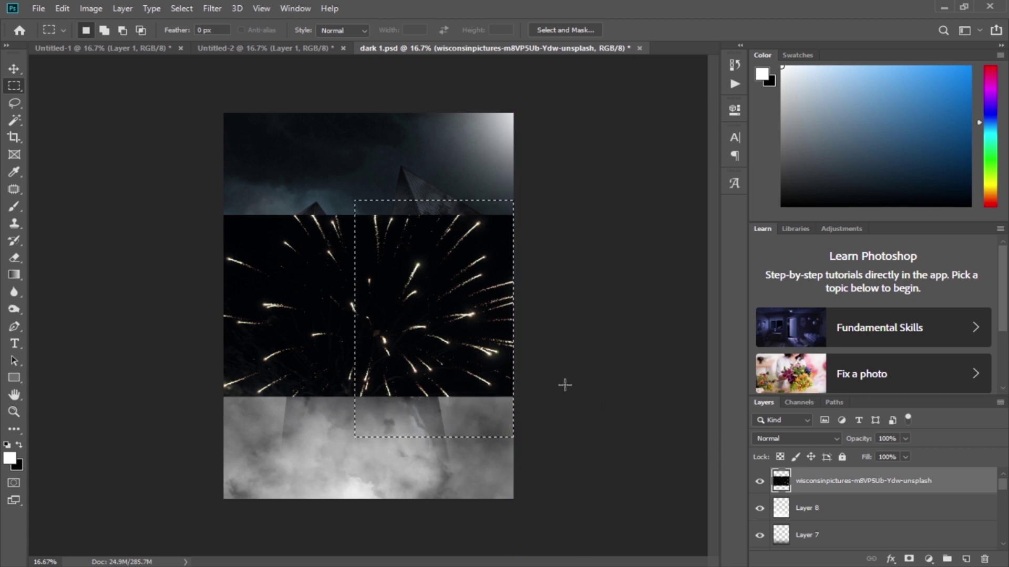
{"action": "key", "text": "Delete"}
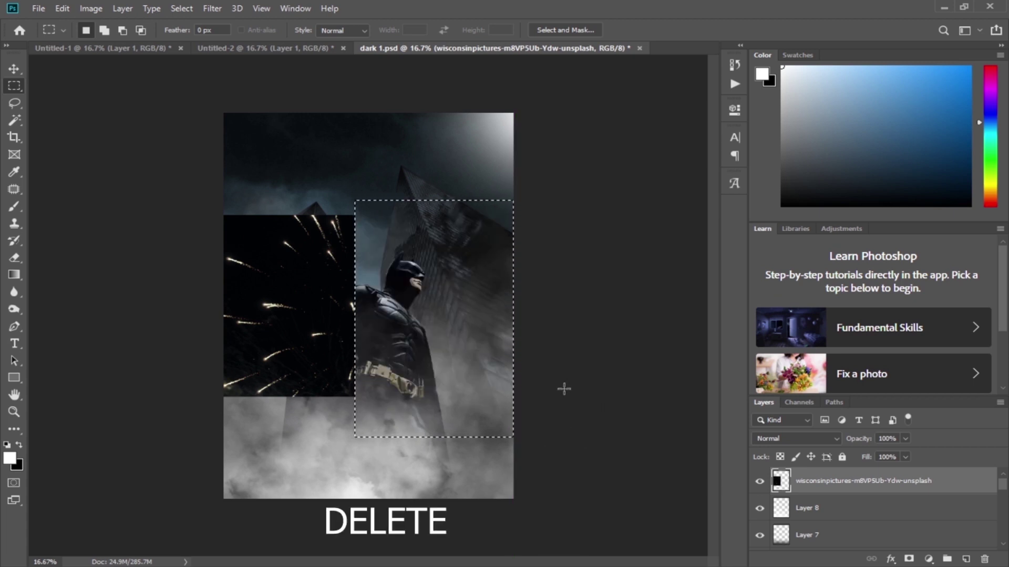
{"action": "left_click", "coordinate": [564, 389]}
{"action": "left_click", "coordinate": [769, 438]}
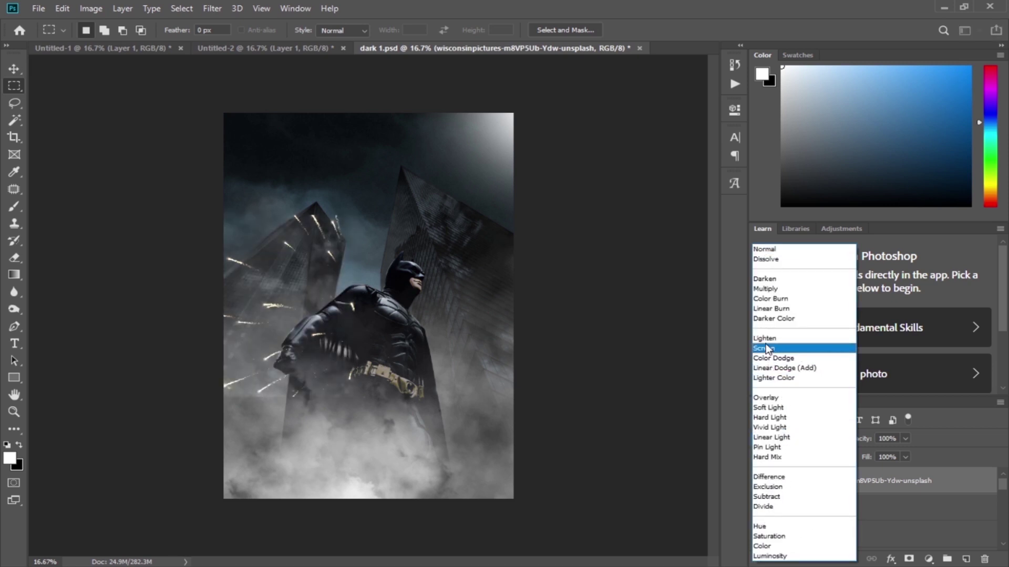
{"action": "left_click", "coordinate": [767, 339]}
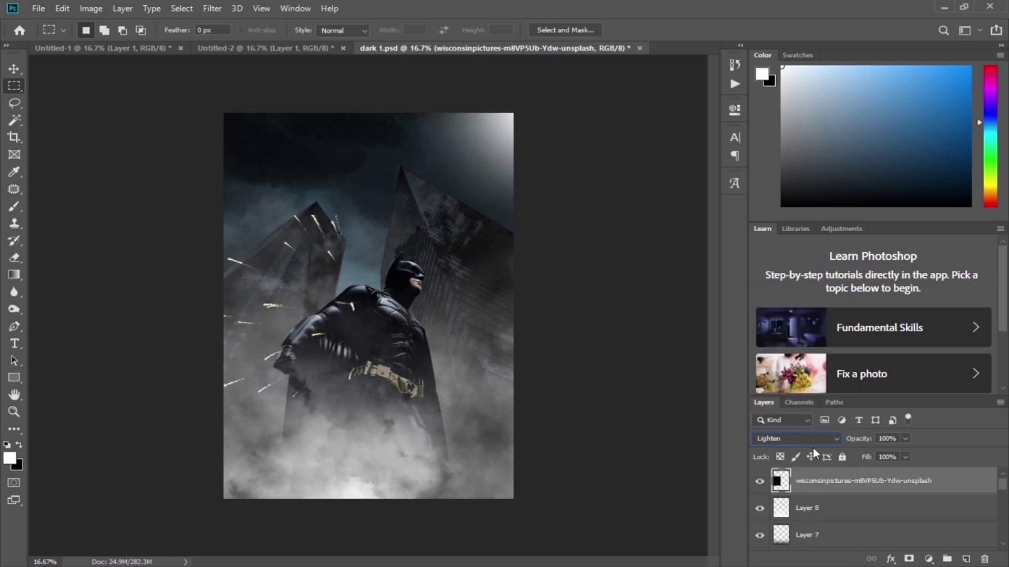
Step: Add a Levels adjustment clipped to the sparks layer and set its midtone input level to 0.63
{"action": "left_click", "coordinate": [928, 560]}
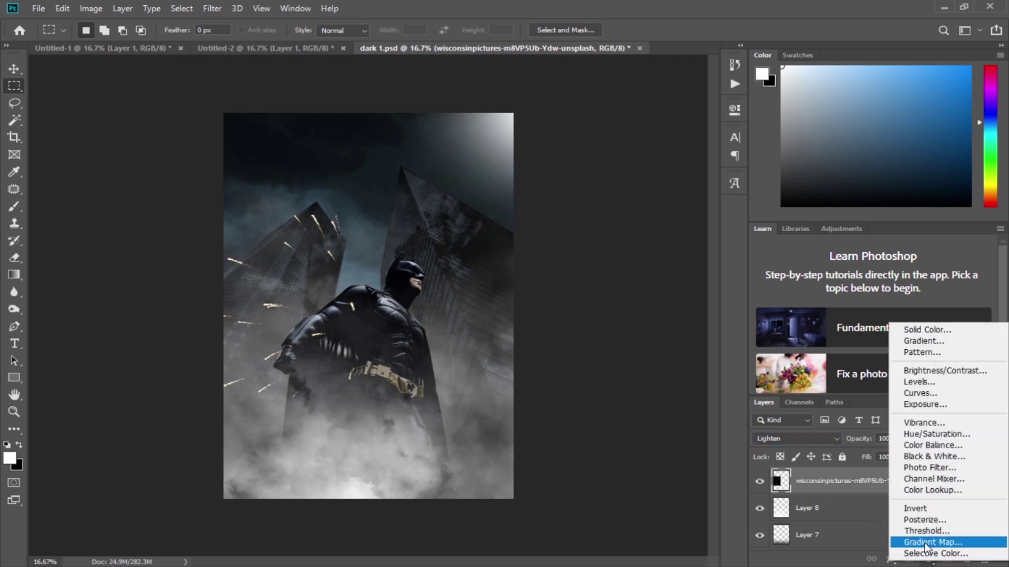
{"action": "left_click", "coordinate": [910, 385]}
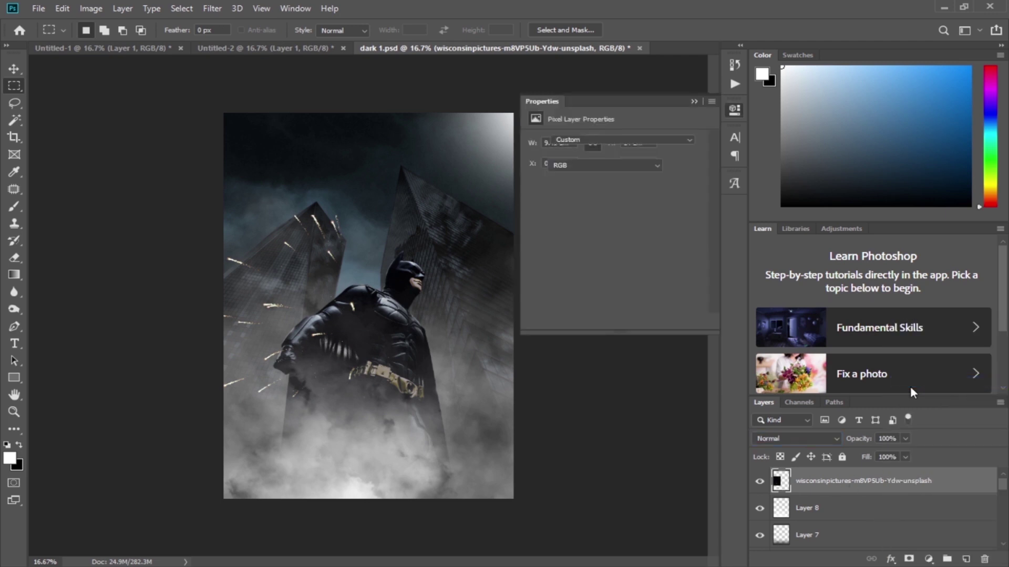
{"action": "left_click", "coordinate": [617, 321]}
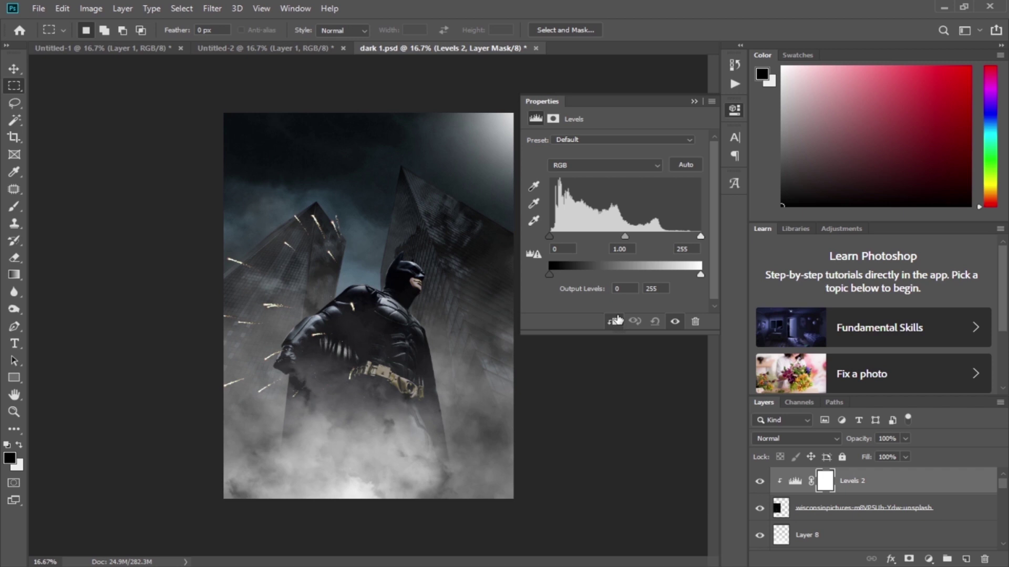
{"action": "left_click_drag", "start_coordinate": [626, 237], "coordinate": [638, 238]}
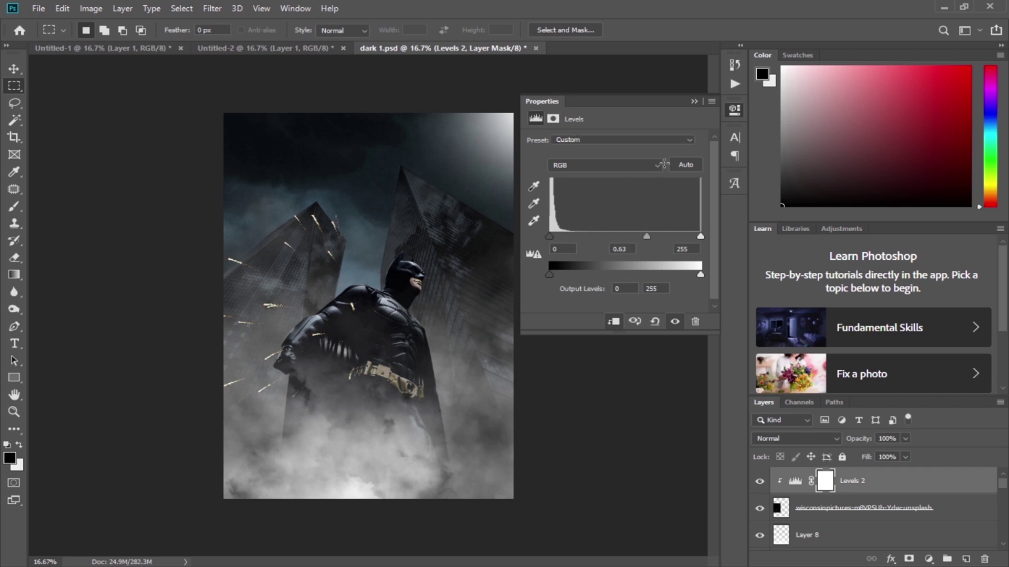
{"action": "left_click", "coordinate": [694, 100]}
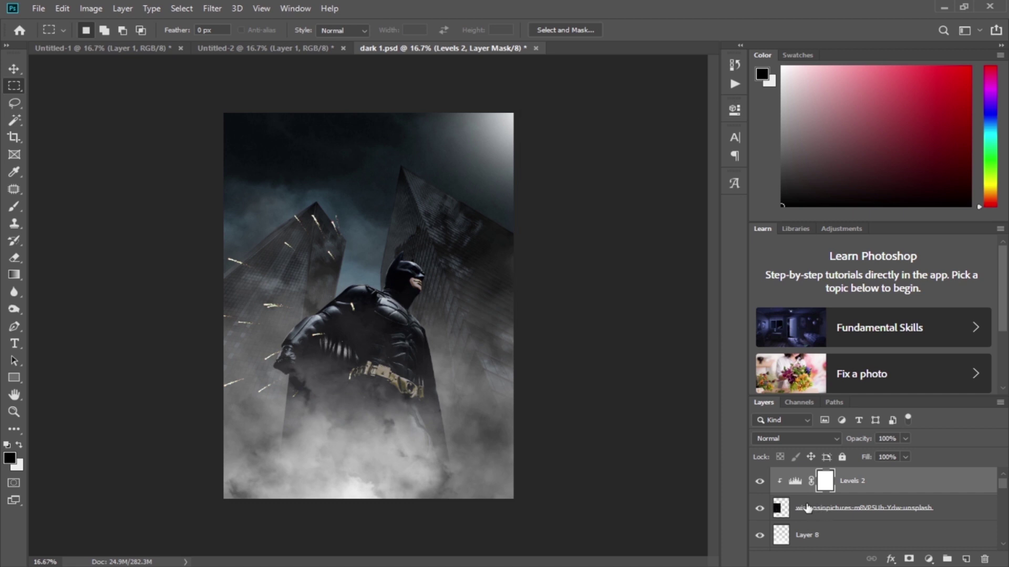
Step: Rotate the sparks layer about 90° counterclockwise, scale it to about 176%, and place it across the top half of the image
{"action": "left_click", "coordinate": [810, 509]}
{"action": "key", "text": "ctrl+t"}
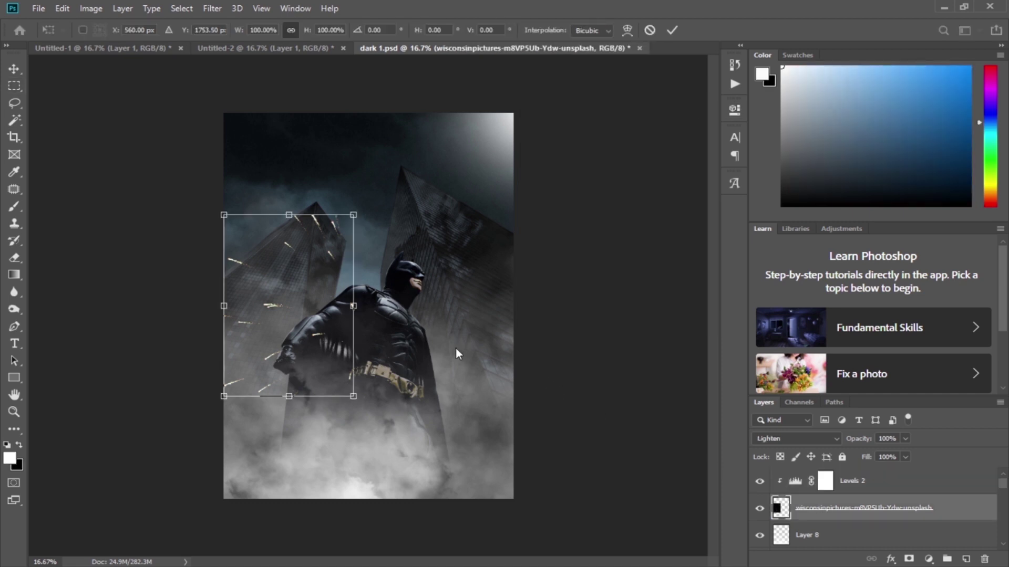
{"action": "key", "text": "m"}
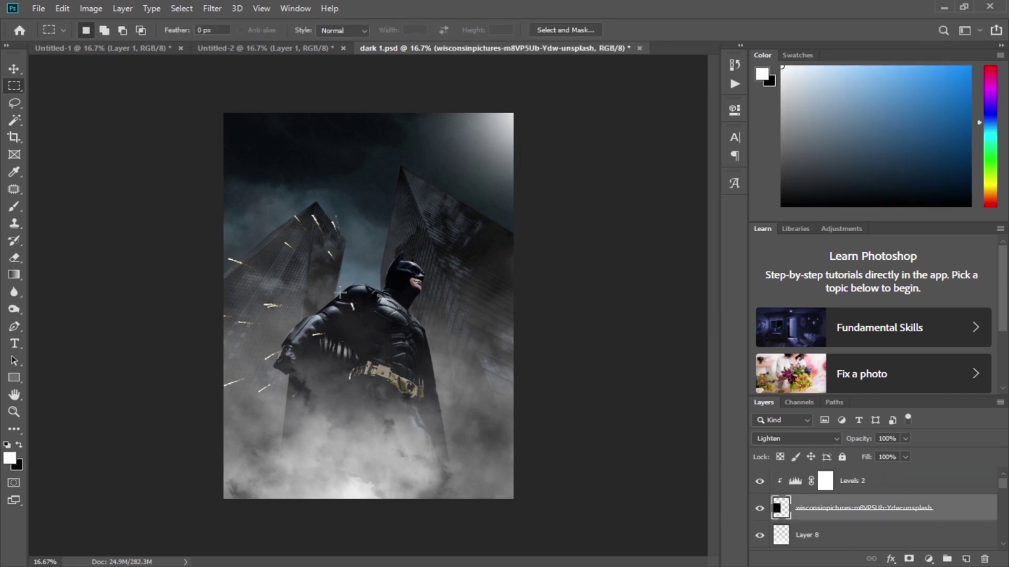
{"action": "key", "text": "ctrl+t"}
{"action": "left_click_drag", "start_coordinate": [384, 250], "coordinate": [221, 180]}
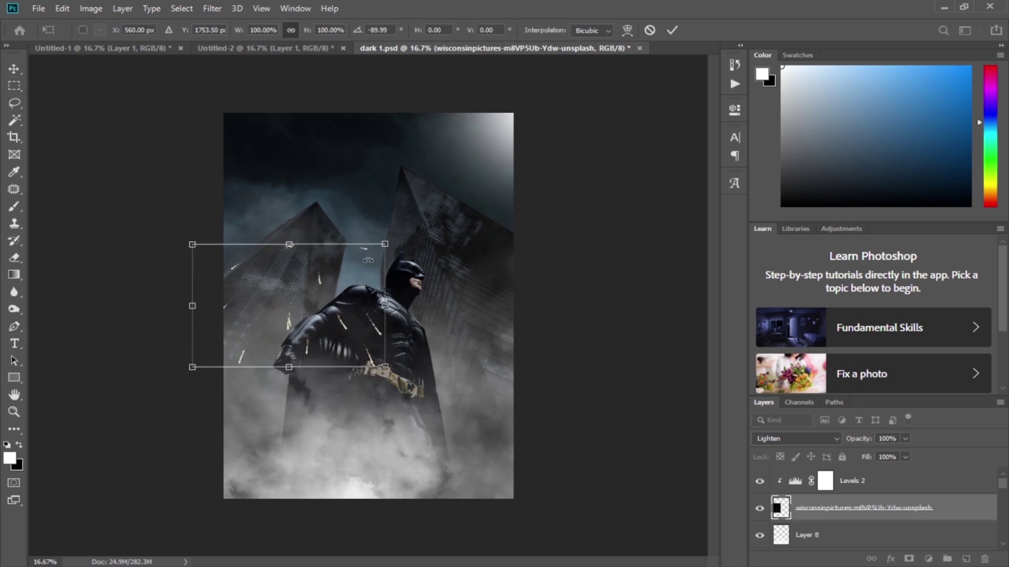
{"action": "left_click_drag", "start_coordinate": [385, 245], "coordinate": [538, 154]}
{"action": "left_click_drag", "start_coordinate": [439, 279], "coordinate": [435, 240]}
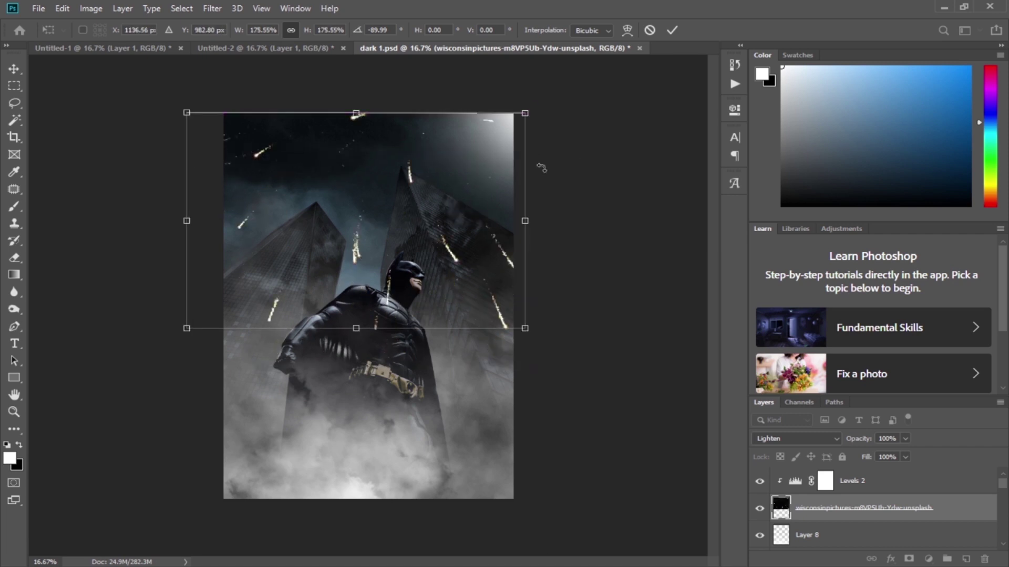
{"action": "left_click", "coordinate": [670, 31]}
{"action": "key", "text": "m"}
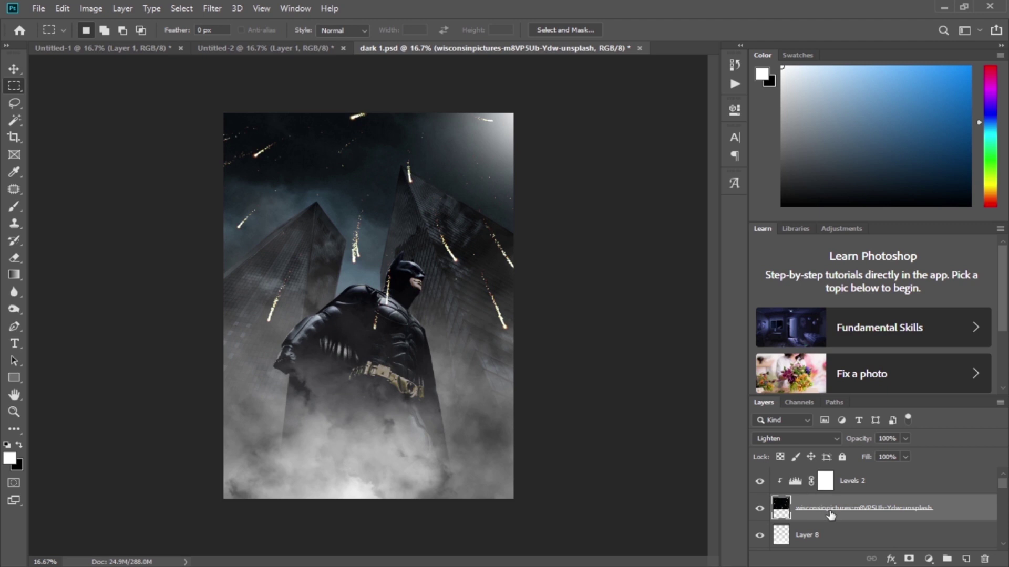
Step: Add a Hue/Saturation adjustment clipped to the sparks layer and lower the saturation to -29
{"action": "left_click", "coordinate": [928, 559]}
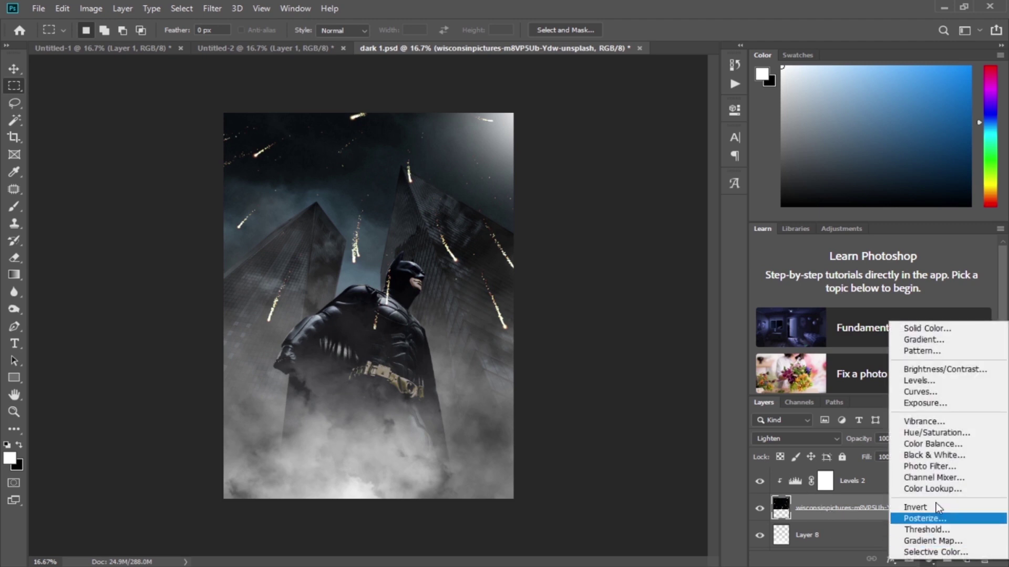
{"action": "left_click", "coordinate": [938, 433]}
{"action": "left_click_drag", "start_coordinate": [614, 218], "coordinate": [612, 218]}
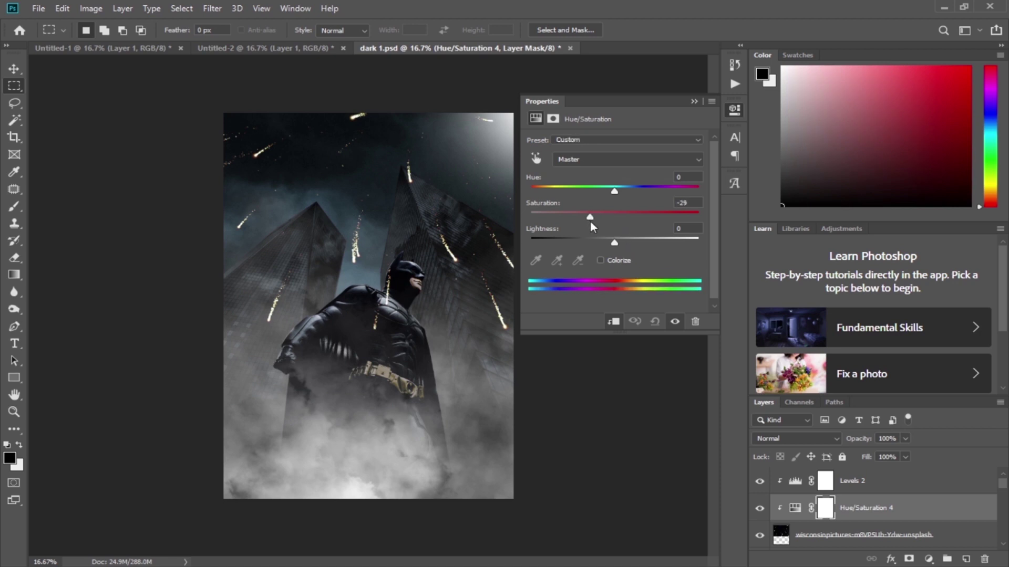
{"action": "left_click", "coordinate": [693, 101]}
Step: Add a clipped Color Balance adjustment above Hue/Saturation and set the midtones' Yellow–Blue value to -100
{"action": "left_click", "coordinate": [928, 559]}
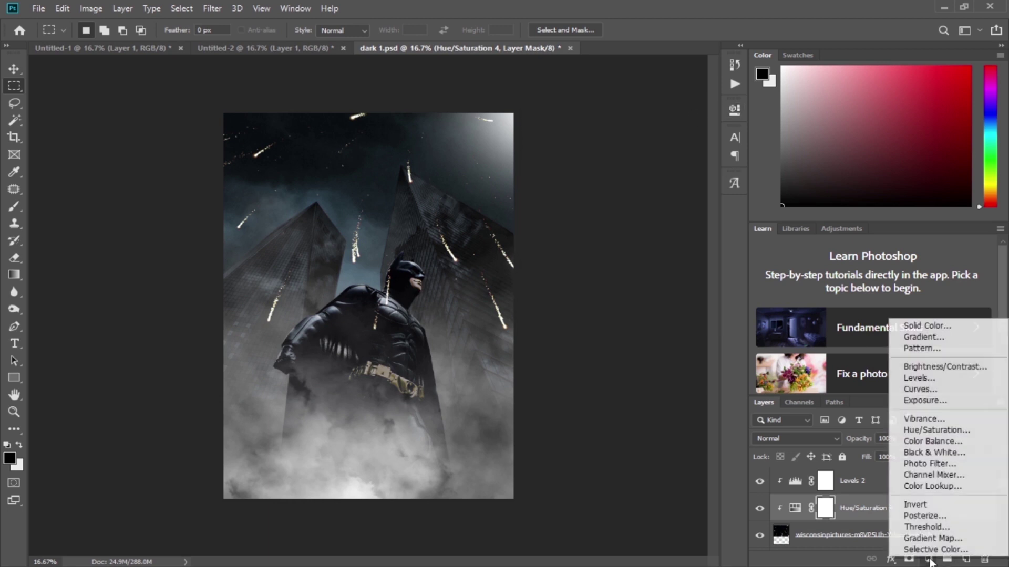
{"action": "left_click", "coordinate": [923, 443]}
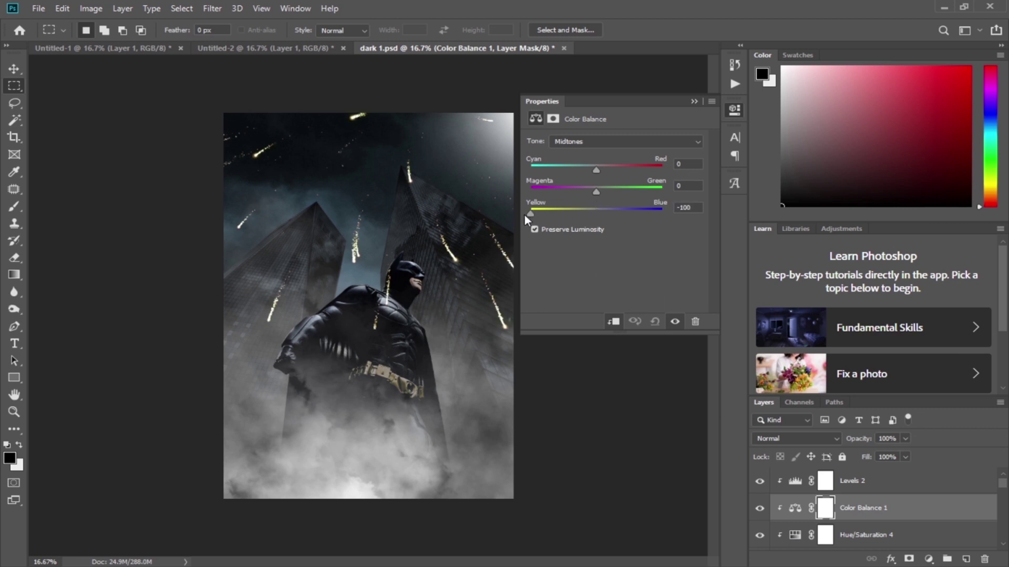
{"action": "left_click", "coordinate": [694, 102]}
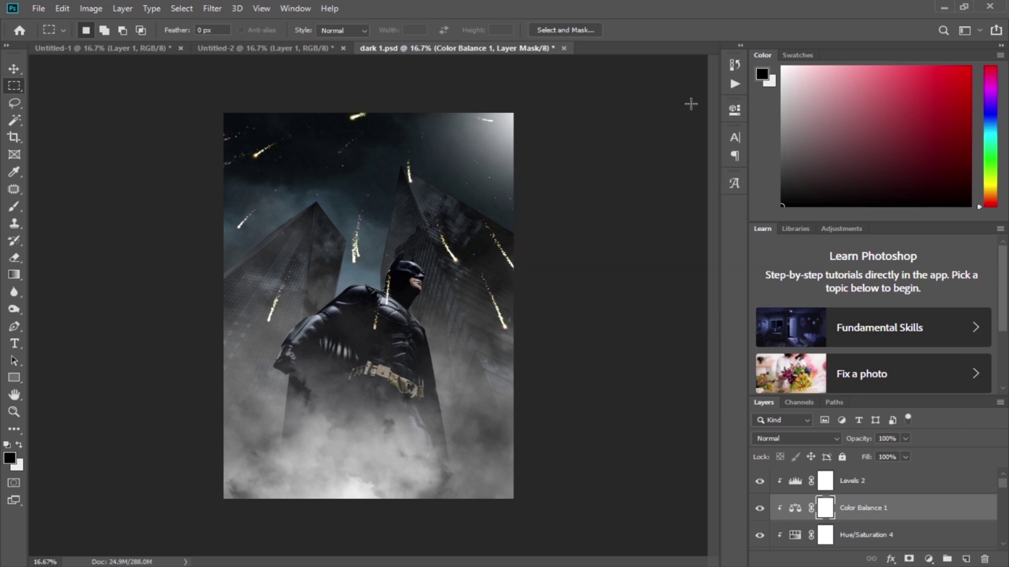
Step: Duplicate the sparks layer and move the copy down over the lower half of the image
{"action": "scroll", "coordinate": [884, 503], "scroll_direction": "down", "scroll_amount": 1}
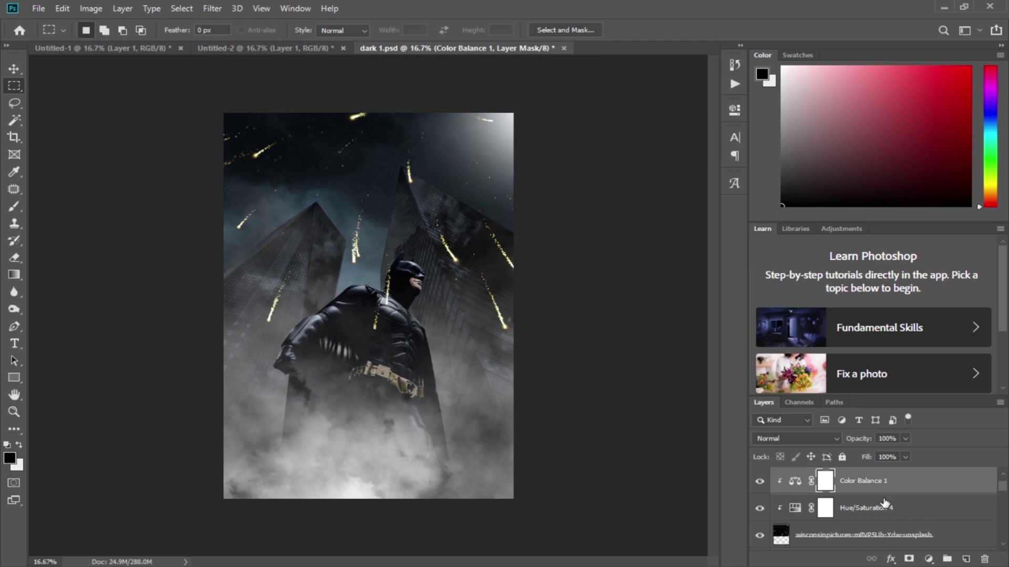
{"action": "left_click", "coordinate": [882, 536]}
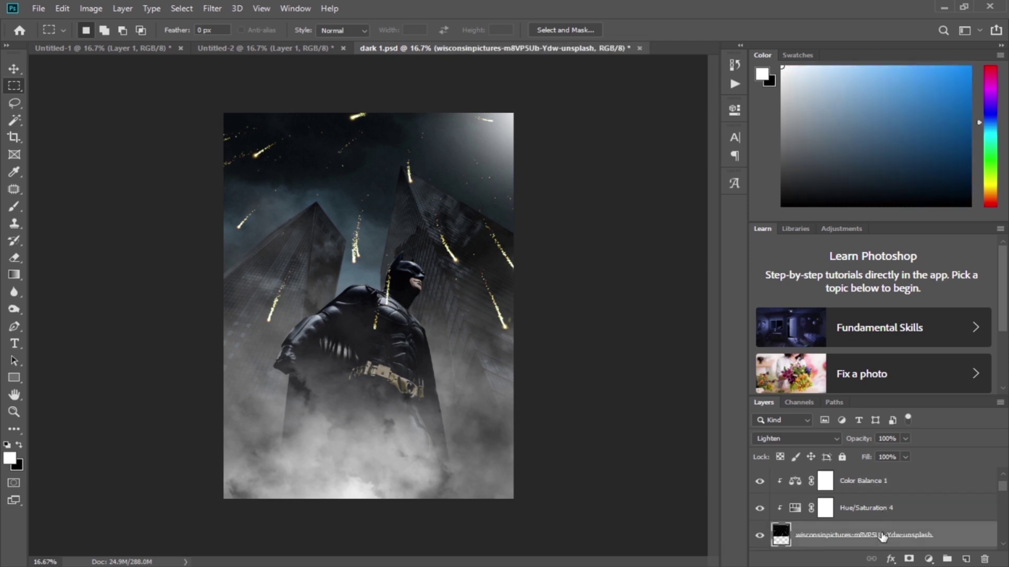
{"action": "key", "text": "ctrl+j"}
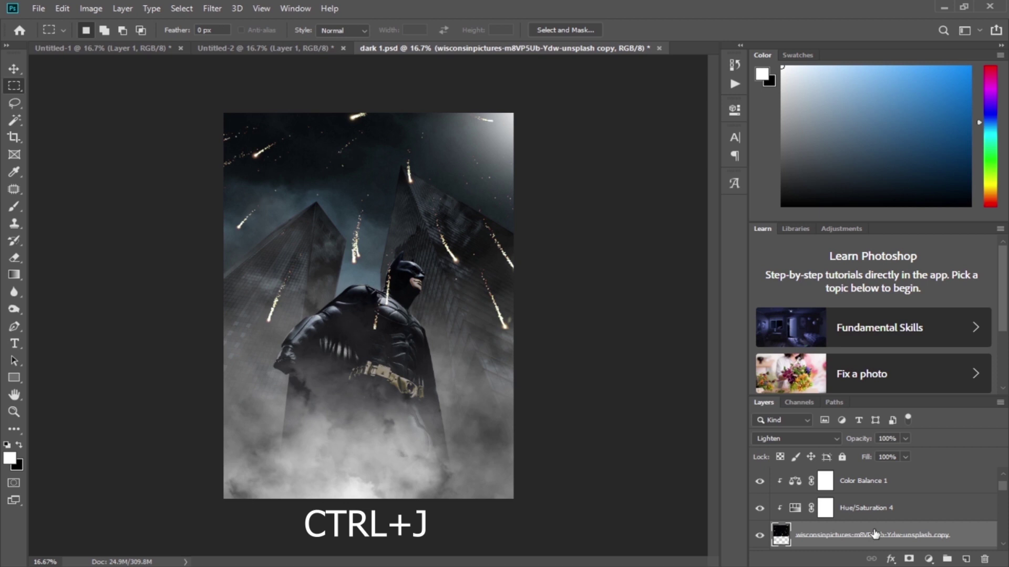
{"action": "scroll", "coordinate": [874, 534], "scroll_direction": "down", "scroll_amount": 1}
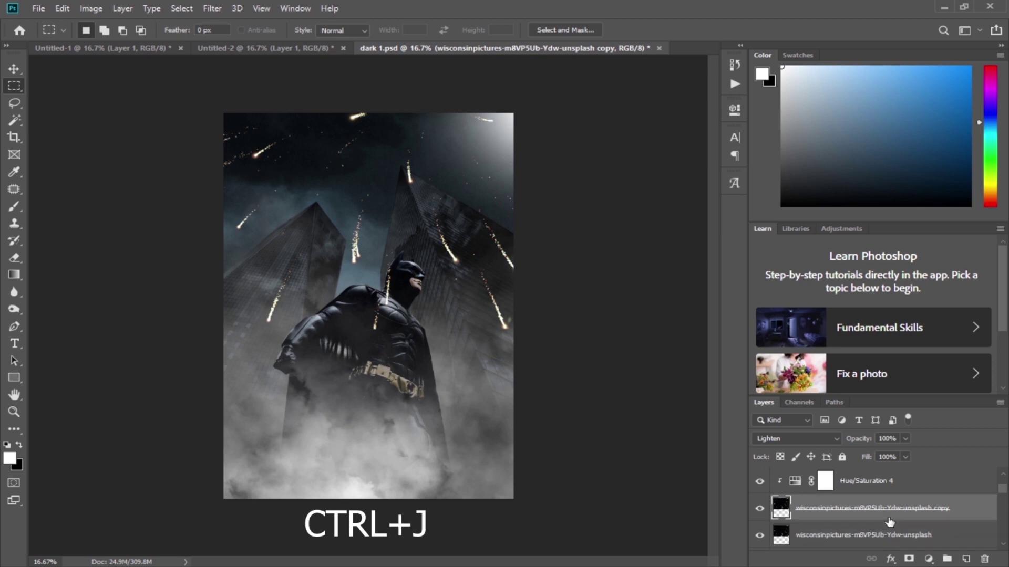
{"action": "left_click", "coordinate": [14, 69]}
{"action": "left_click_drag", "start_coordinate": [373, 315], "coordinate": [370, 516]}
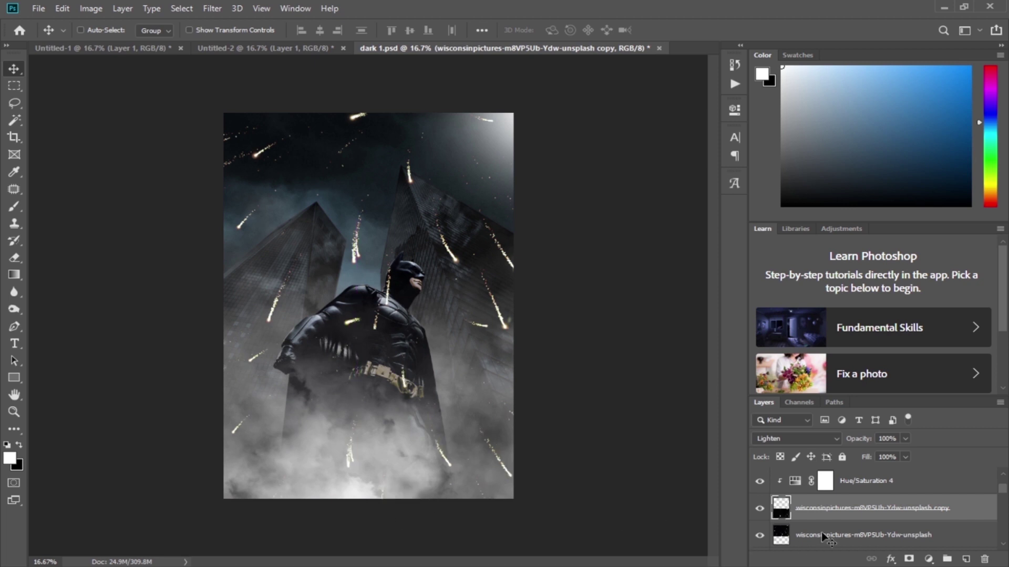
Step: Add a layer mask to the sparks copy and paint out the sparks over Batman's body with a 161 px black brush
{"action": "left_click", "coordinate": [908, 559]}
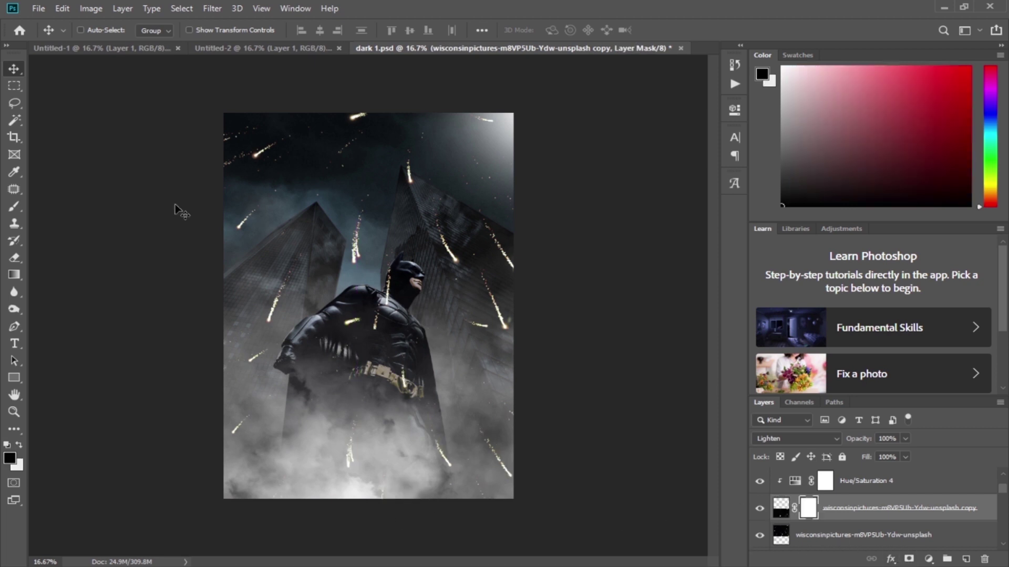
{"action": "left_click", "coordinate": [14, 207]}
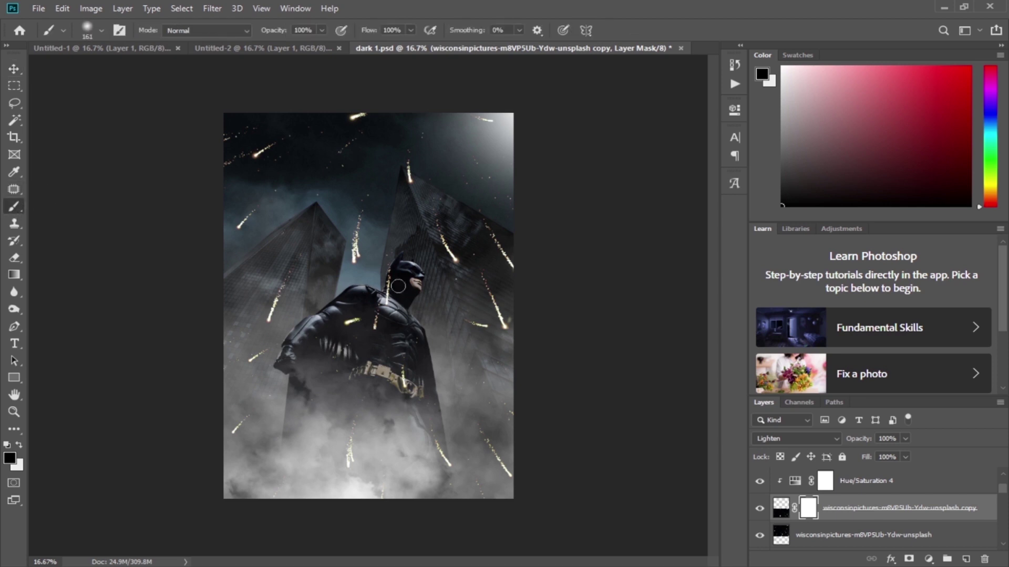
{"action": "mouse_move", "coordinate": [473, 324]}
{"action": "left_mouse_down"}
{"action": "mouse_move", "coordinate": [482, 326]}
{"action": "mouse_move", "coordinate": [475, 322]}
{"action": "left_mouse_up"}
{"action": "left_click_drag", "start_coordinate": [351, 340], "coordinate": [355, 328]}
Step: Add a layer mask to the original sparks layer and paint out the spark beside Batman's face in black
{"action": "left_click", "coordinate": [821, 532]}
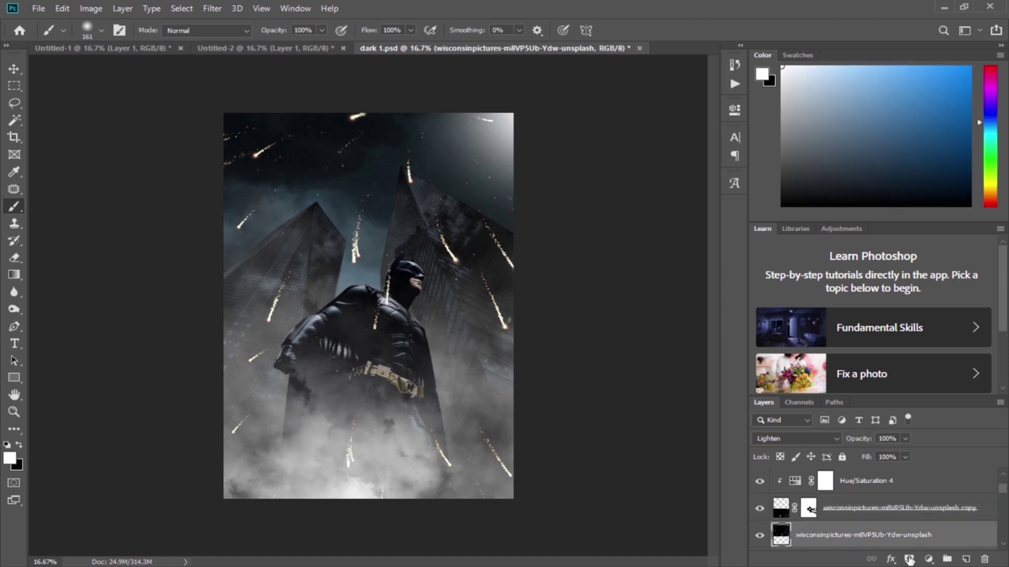
{"action": "left_click", "coordinate": [909, 559]}
{"action": "mouse_move", "coordinate": [384, 301]}
{"action": "left_mouse_down"}
{"action": "mouse_move", "coordinate": [401, 281]}
{"action": "mouse_move", "coordinate": [413, 299]}
{"action": "left_mouse_up"}
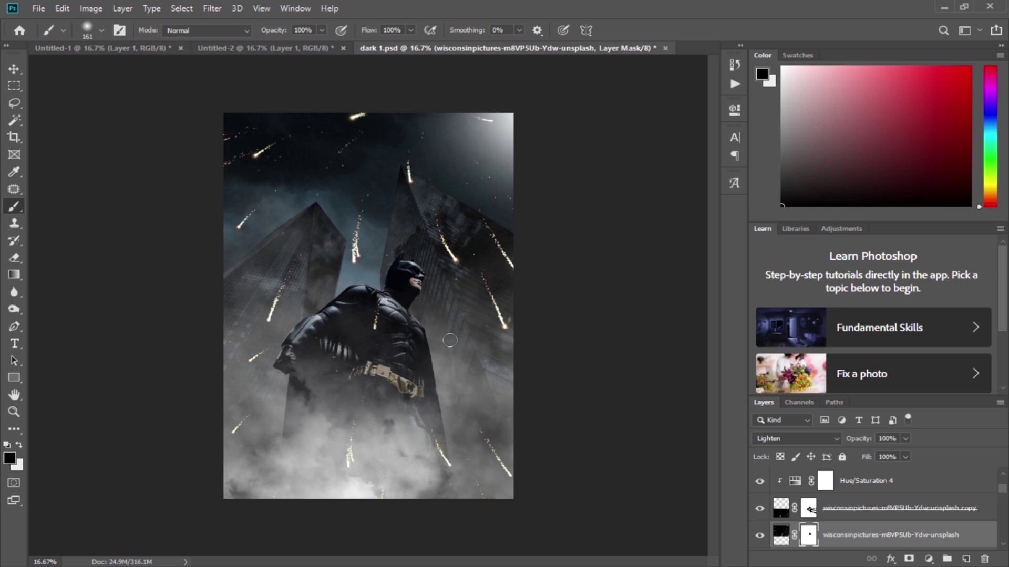
Step: Hide Layer 8, which holds the white fog over Batman's lower body
{"action": "scroll", "coordinate": [888, 509], "scroll_direction": "up", "scroll_amount": 2}
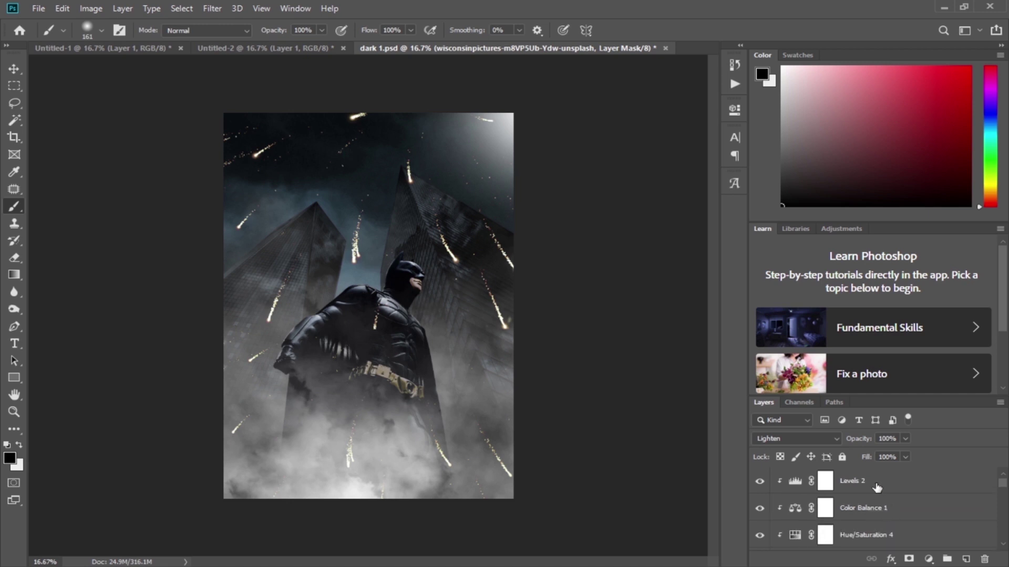
{"action": "left_click", "coordinate": [876, 487]}
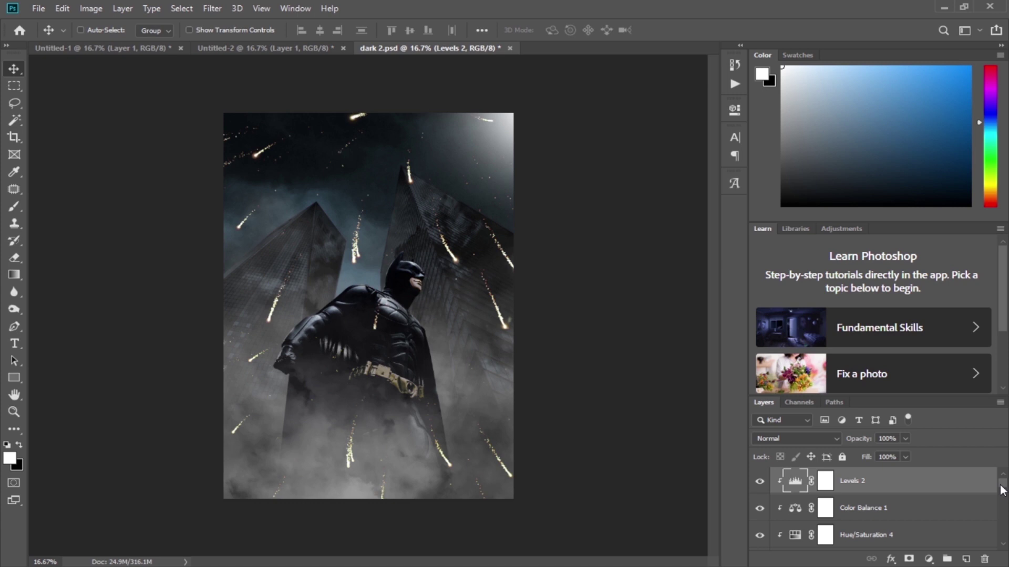
{"action": "scroll", "coordinate": [1003, 490], "scroll_direction": "down", "scroll_amount": 3}
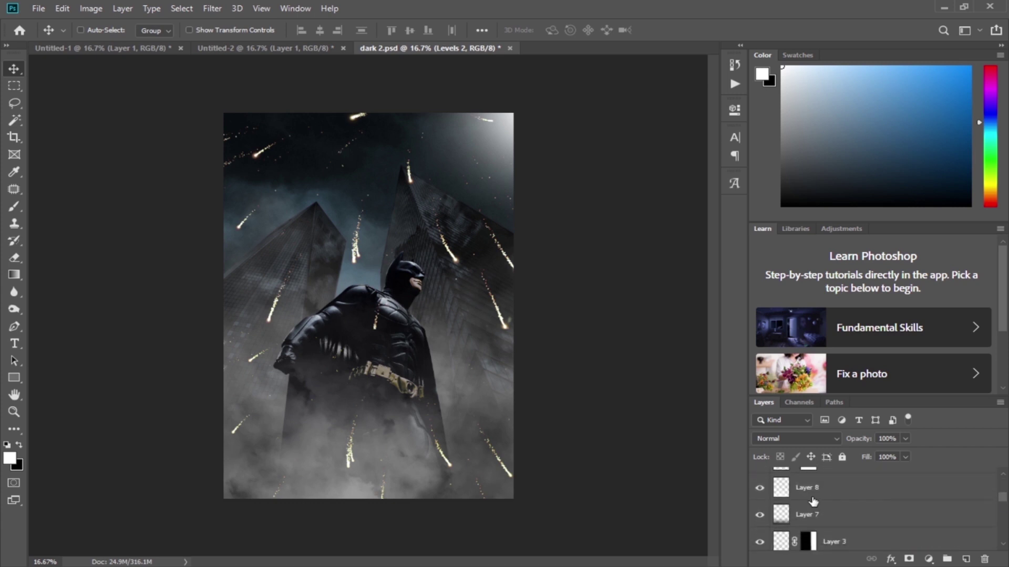
{"action": "left_click", "coordinate": [759, 490]}
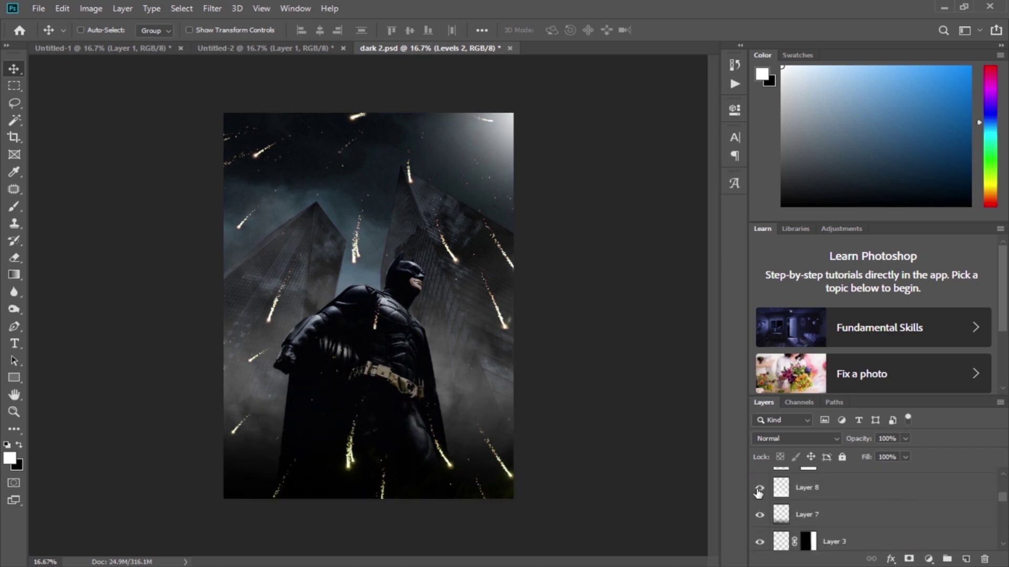
Step: Show the Layer 8 fog over Batman's lower body again and lower its opacity to 48%
{"action": "left_click", "coordinate": [759, 490]}
{"action": "left_click", "coordinate": [812, 489]}
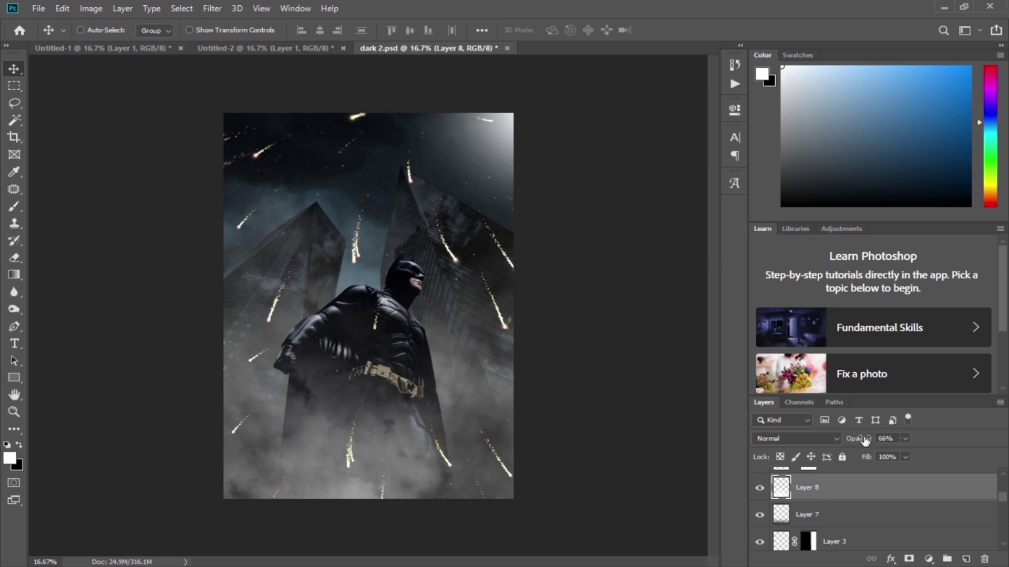
{"action": "left_click_drag", "start_coordinate": [864, 444], "coordinate": [852, 447]}
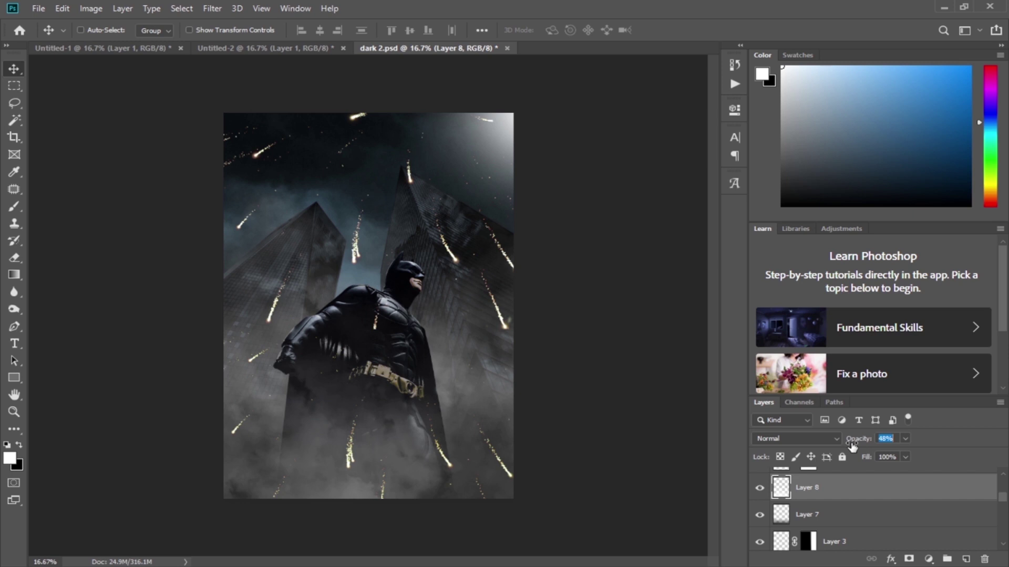
Step: Add a Color Lookup adjustment layer above Levels 2 with the DropBlues.3DL LUT and set its opacity to 83%
{"action": "scroll", "coordinate": [901, 492], "scroll_direction": "up", "scroll_amount": 5}
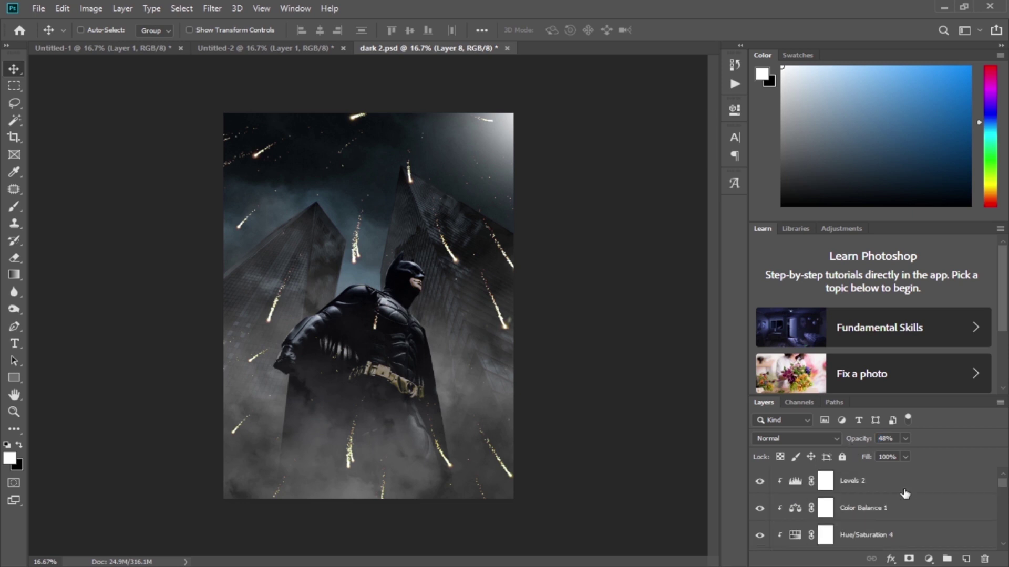
{"action": "left_click", "coordinate": [903, 492]}
{"action": "left_click", "coordinate": [929, 559]}
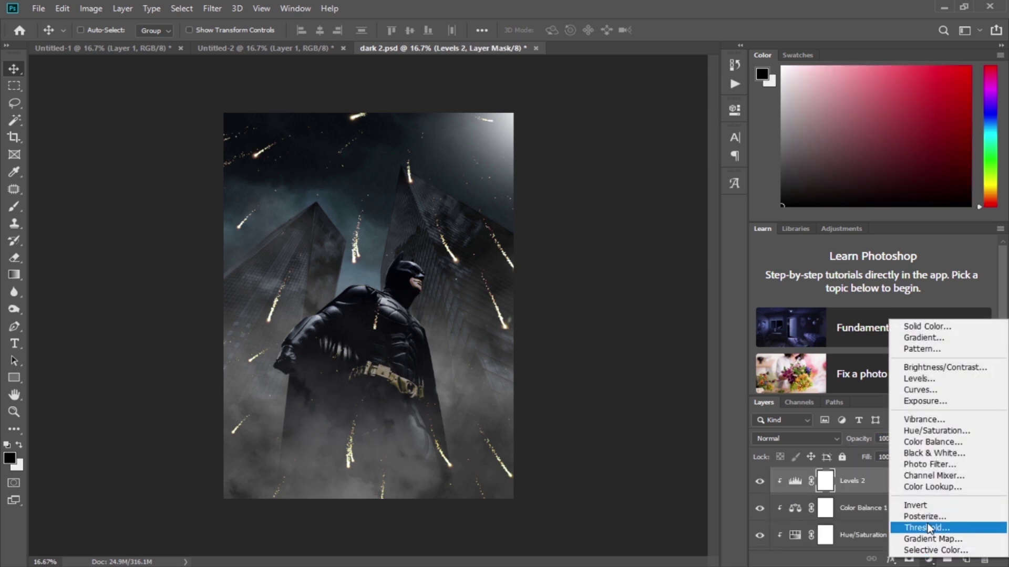
{"action": "left_click", "coordinate": [930, 488]}
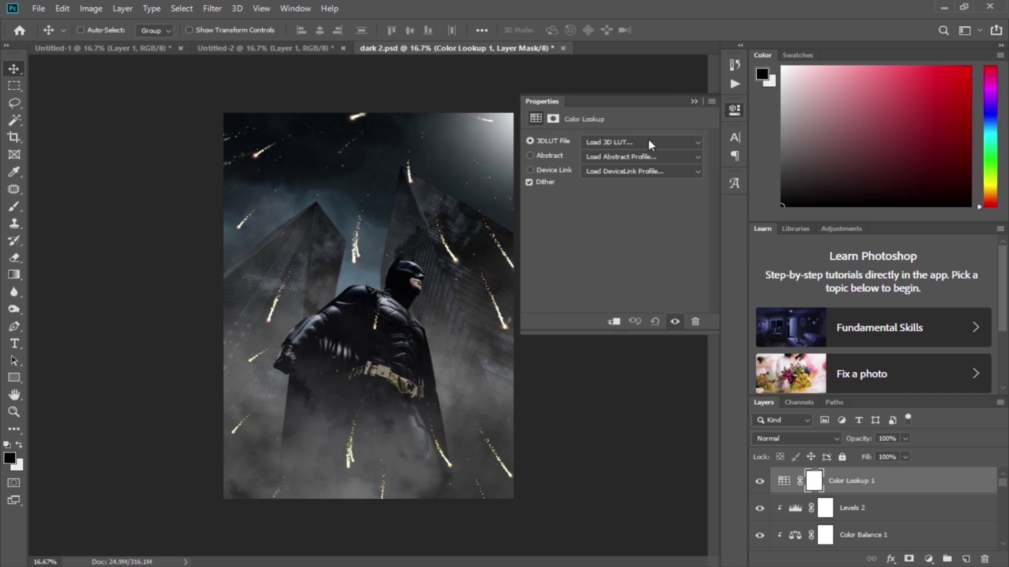
{"action": "left_click", "coordinate": [648, 142]}
{"action": "left_click", "coordinate": [639, 270]}
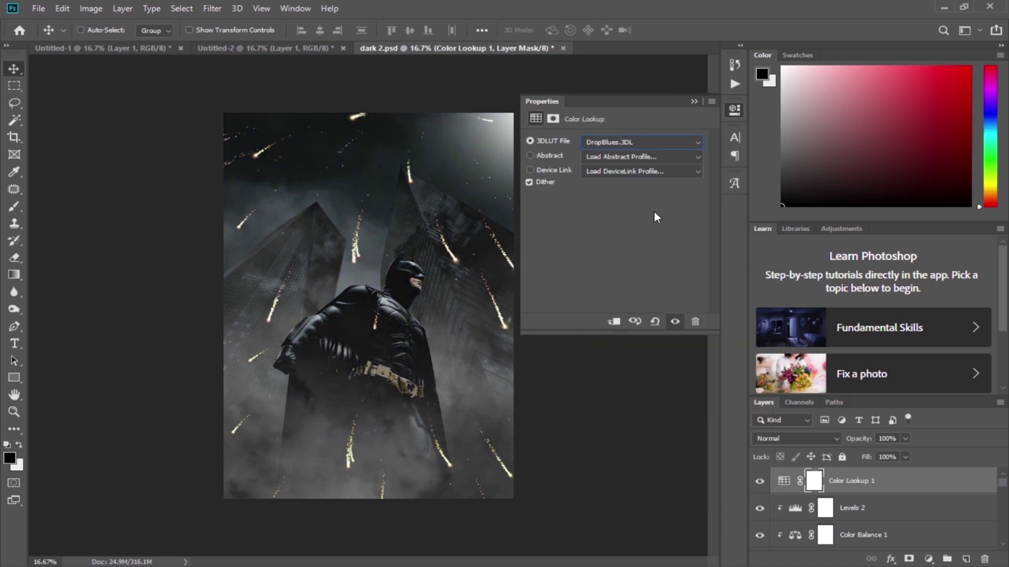
{"action": "left_click", "coordinate": [693, 102]}
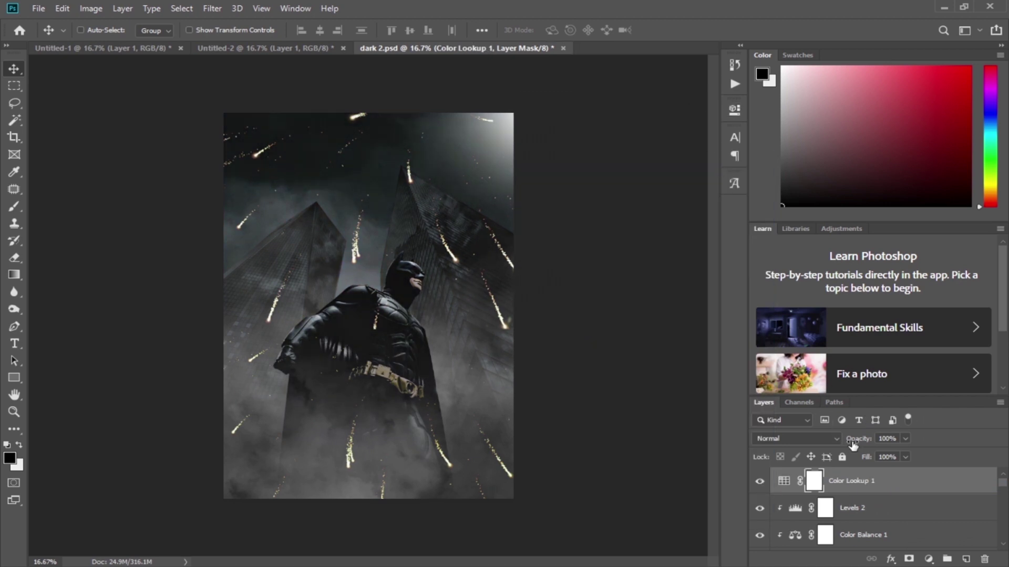
{"action": "mouse_move", "coordinate": [861, 442]}
{"action": "left_mouse_down"}
{"action": "mouse_move", "coordinate": [846, 448]}
{"action": "mouse_move", "coordinate": [851, 453]}
{"action": "left_mouse_up"}
Step: Add a Gradient Map adjustment layer above the Color Lookup using the Blue preset, keeping the first stop's color at 2f3438
{"action": "left_click", "coordinate": [928, 559]}
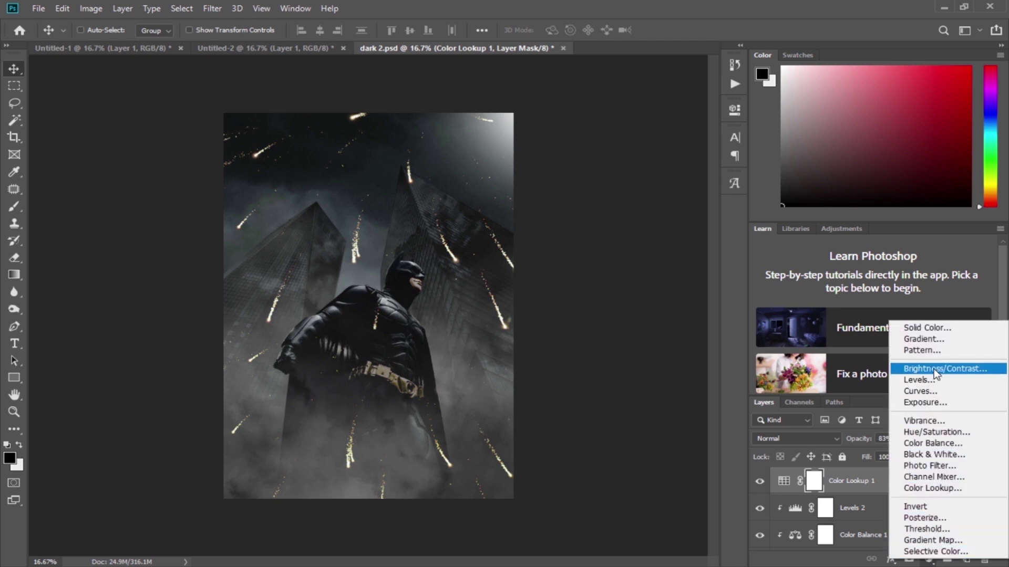
{"action": "left_click", "coordinate": [935, 538]}
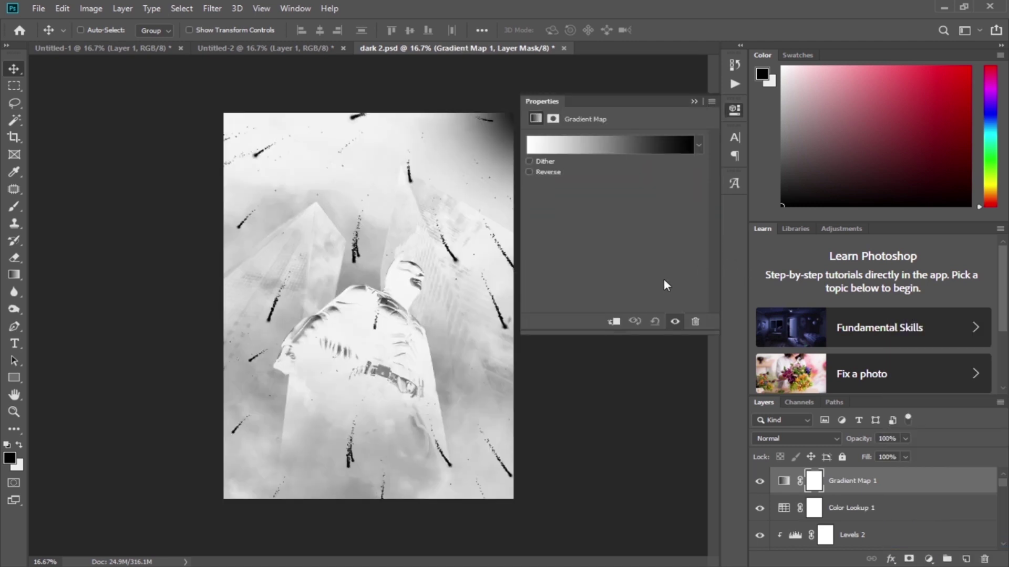
{"action": "left_click", "coordinate": [654, 150]}
{"action": "left_click", "coordinate": [710, 226]}
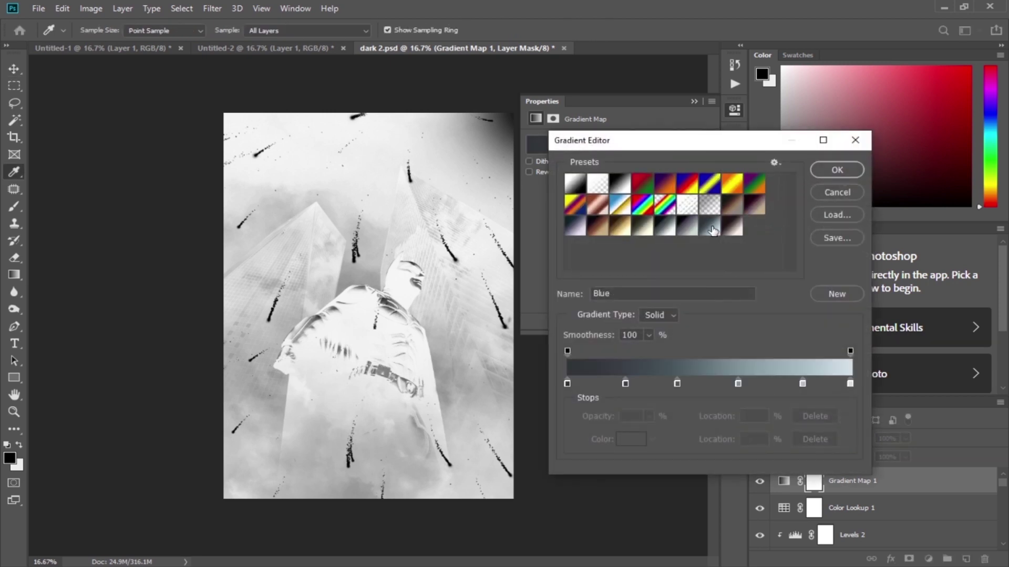
{"action": "left_click", "coordinate": [567, 384]}
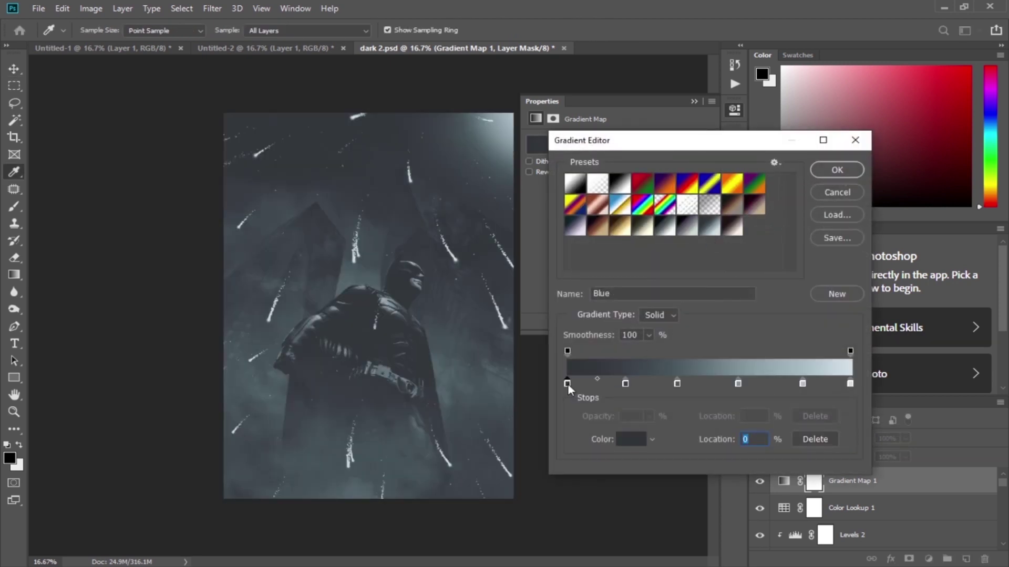
{"action": "left_click", "coordinate": [630, 439]}
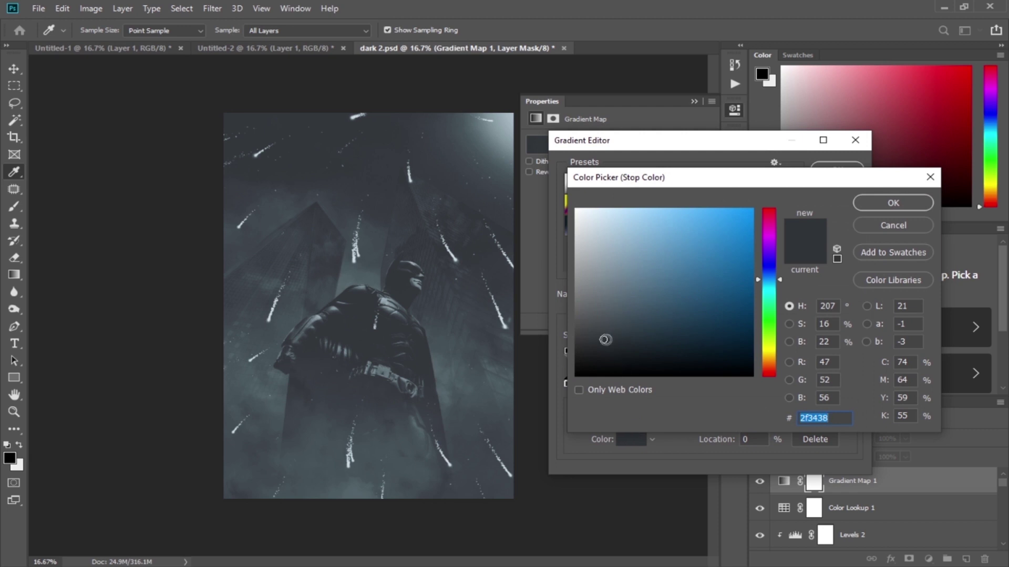
{"action": "left_click", "coordinate": [869, 201]}
{"action": "left_click", "coordinate": [835, 169]}
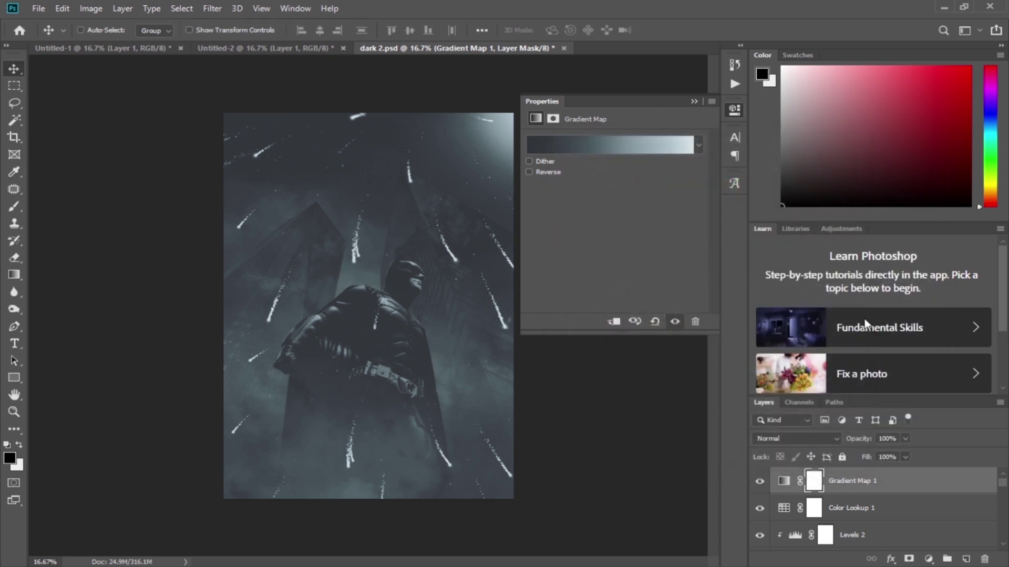
Step: Set the Gradient Map layer's blend mode to Overlay and its opacity to 70%
{"action": "left_click", "coordinate": [840, 439]}
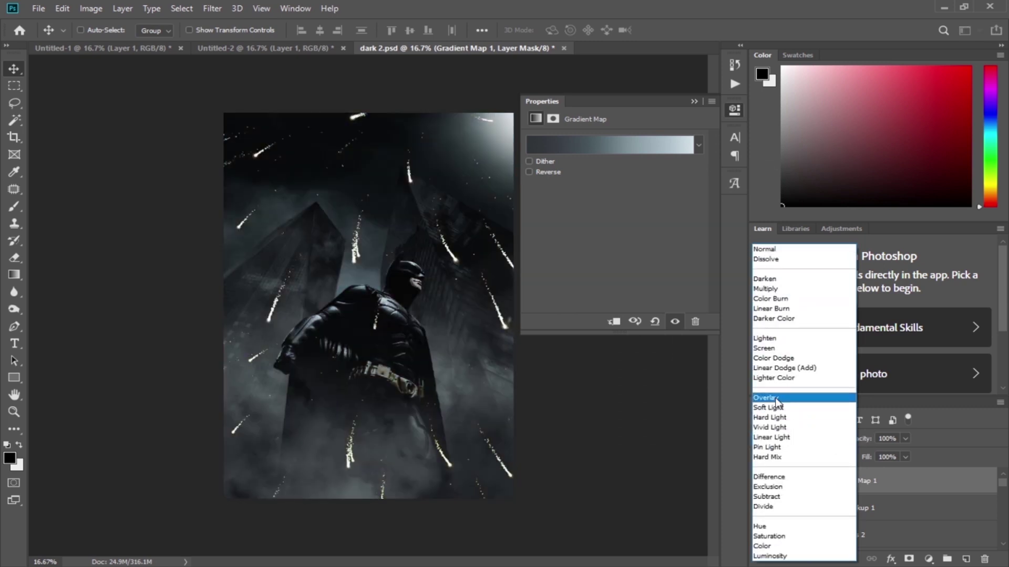
{"action": "left_click", "coordinate": [776, 399]}
{"action": "left_click_drag", "start_coordinate": [862, 440], "coordinate": [844, 449]}
{"action": "left_click", "coordinate": [694, 102]}
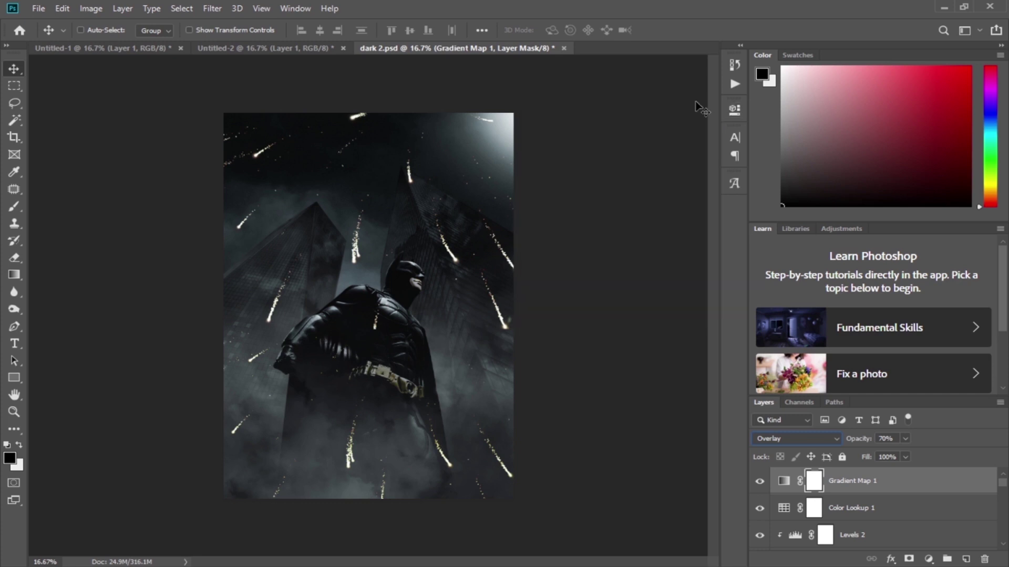
{"action": "left_click", "coordinate": [887, 480]}
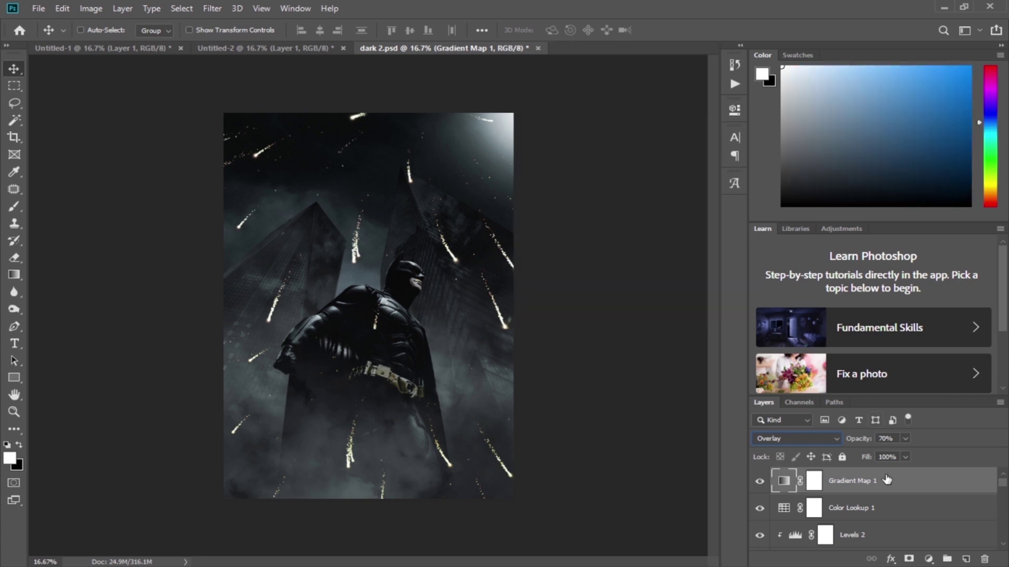
{"action": "key", "text": "ctrl+shift+e"}
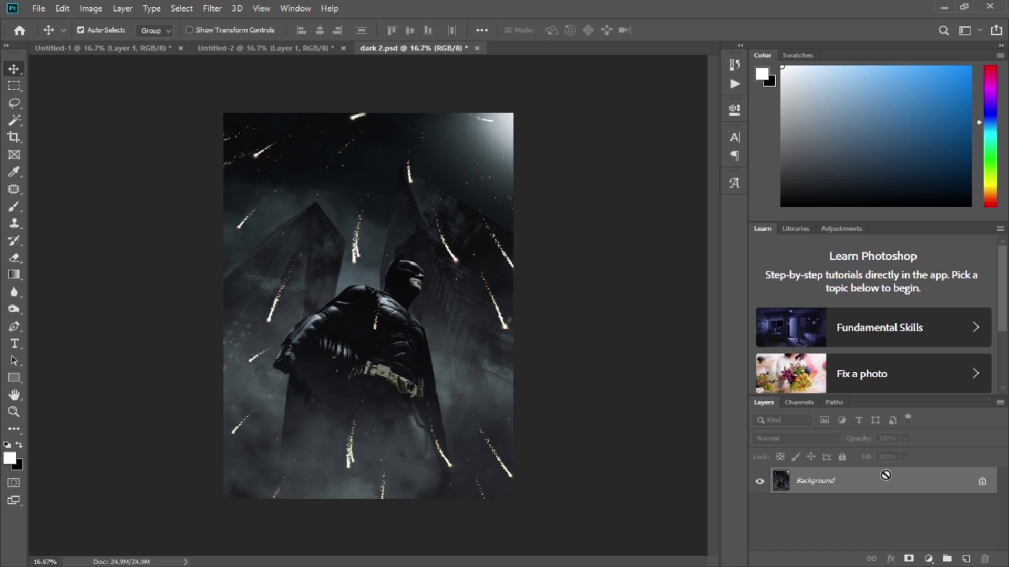
{"action": "key", "text": "ctrl+z"}
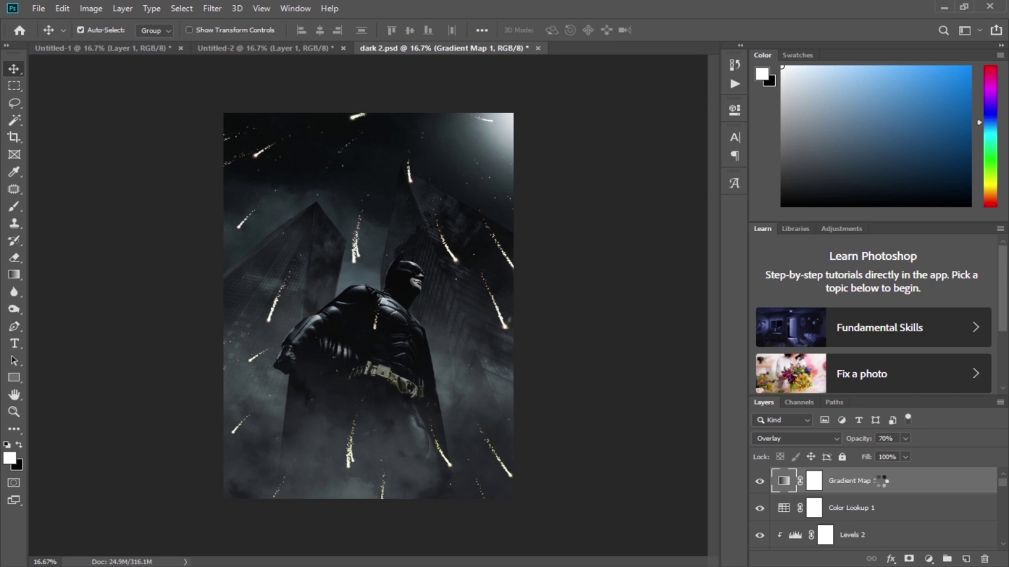
Step: Stamp all visible layers into a new top layer and set its Camera Raw exposure to -0.15 and contrast to +11
{"action": "key", "text": "shift+ctrl+alt+e"}
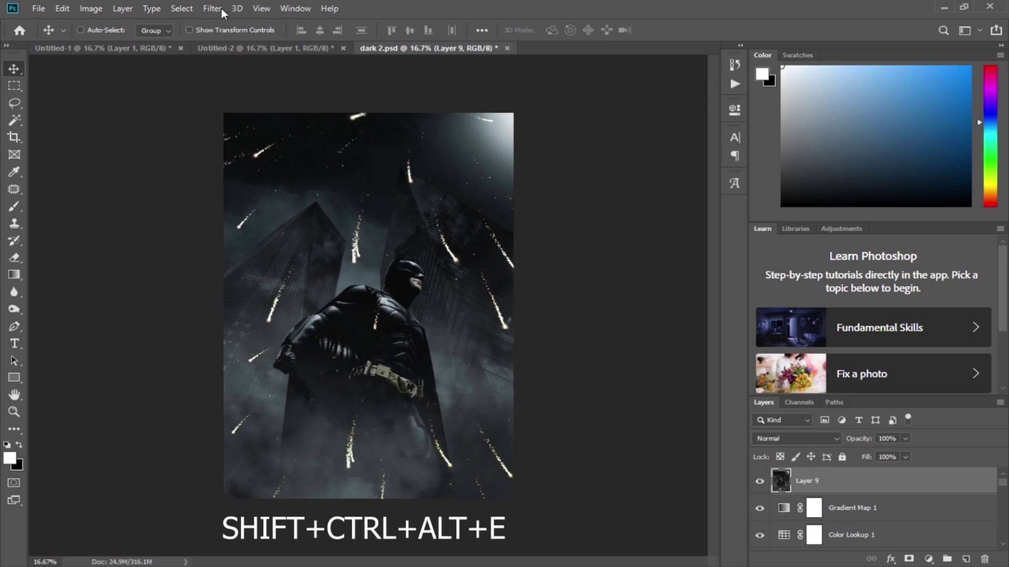
{"action": "left_click", "coordinate": [221, 8]}
{"action": "left_click", "coordinate": [257, 88]}
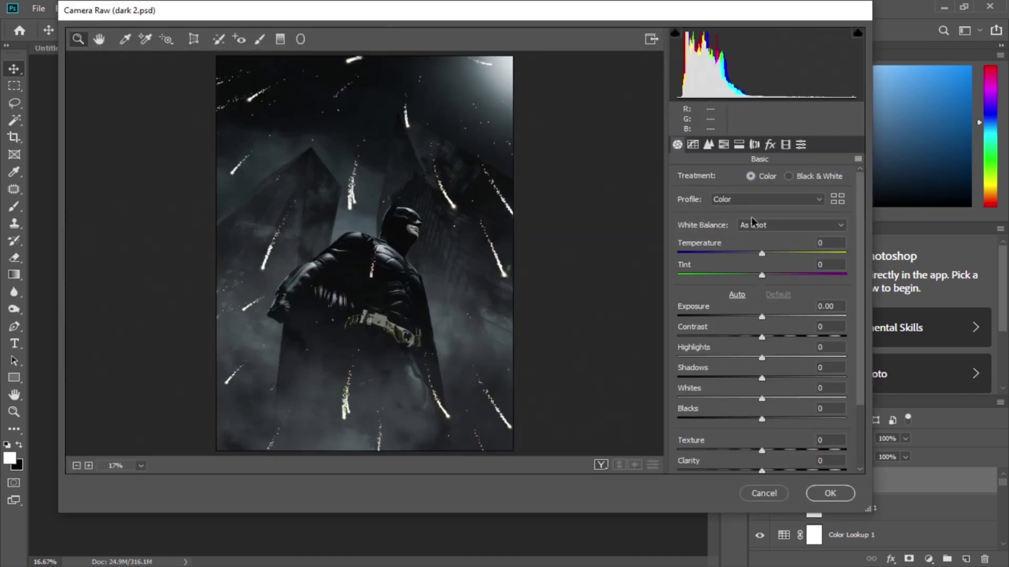
{"action": "left_click_drag", "start_coordinate": [860, 259], "coordinate": [861, 284]}
{"action": "left_click", "coordinate": [762, 285]}
{"action": "left_click_drag", "start_coordinate": [762, 286], "coordinate": [768, 305]}
{"action": "left_click_drag", "start_coordinate": [771, 307], "coordinate": [772, 308]}
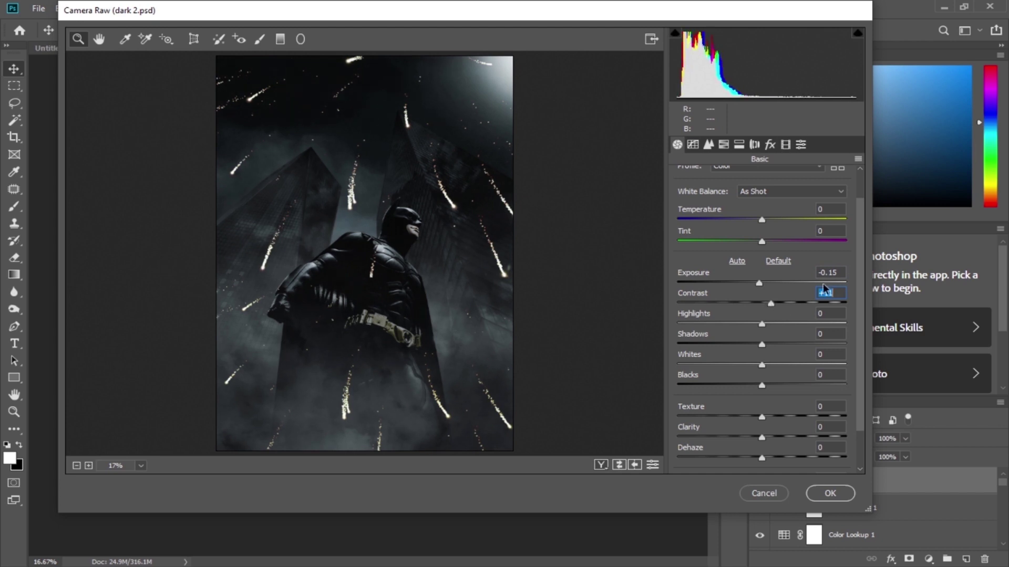
Step: Raise the Camera Raw texture to +18 and clarity to +30
{"action": "scroll", "coordinate": [862, 296], "scroll_direction": "down", "scroll_amount": 3}
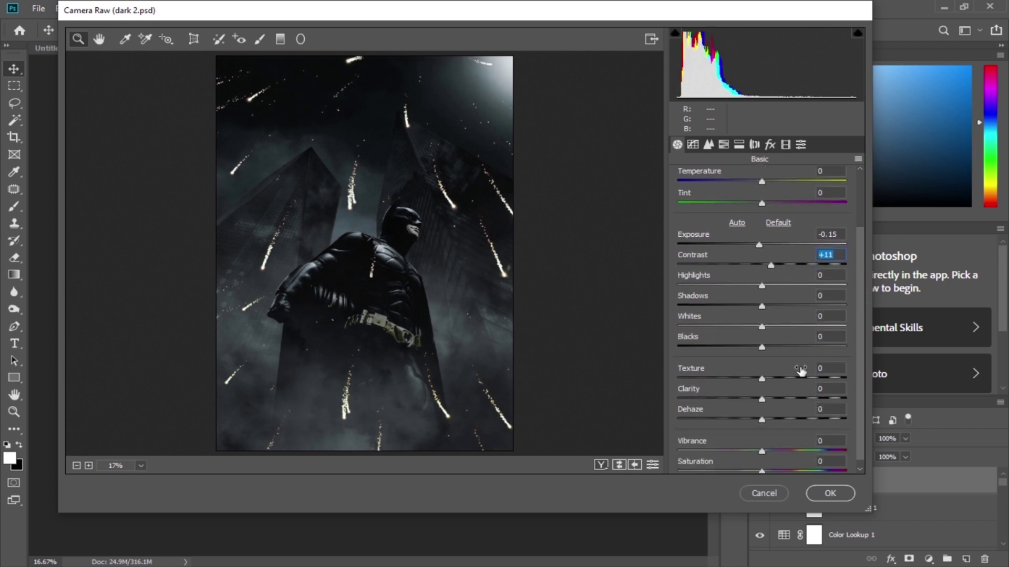
{"action": "left_click_drag", "start_coordinate": [762, 378], "coordinate": [776, 378]}
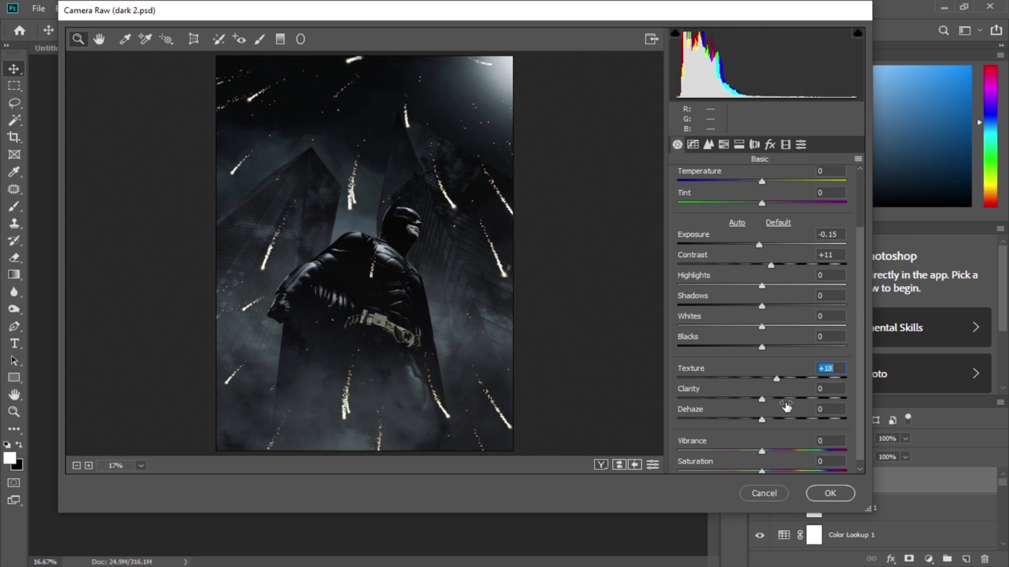
{"action": "left_click", "coordinate": [787, 399]}
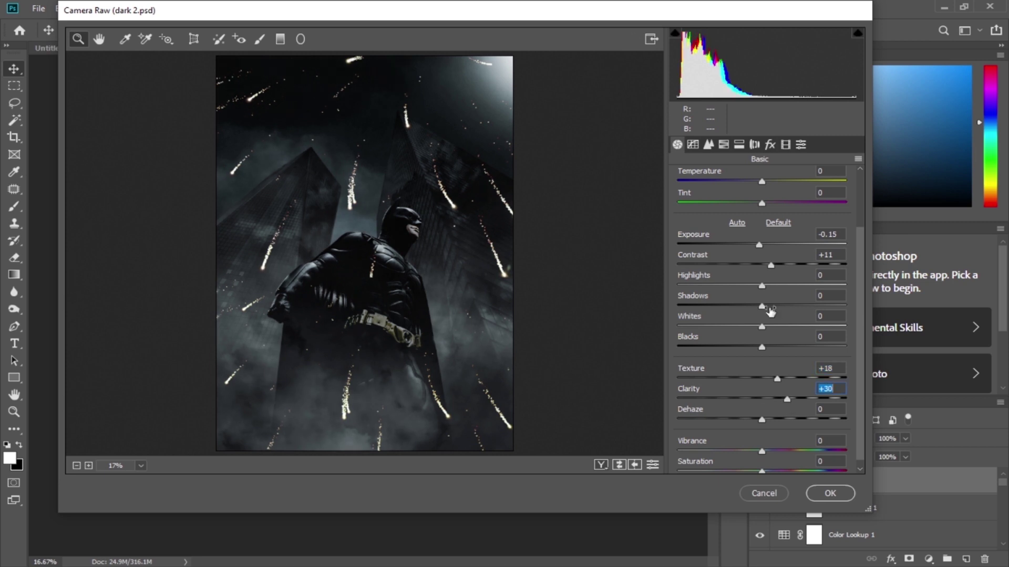
Step: Set the post-crop vignetting amount to -8, apply the Camera Raw filter and compare the image with and without the stamped layer
{"action": "left_click", "coordinate": [771, 144]}
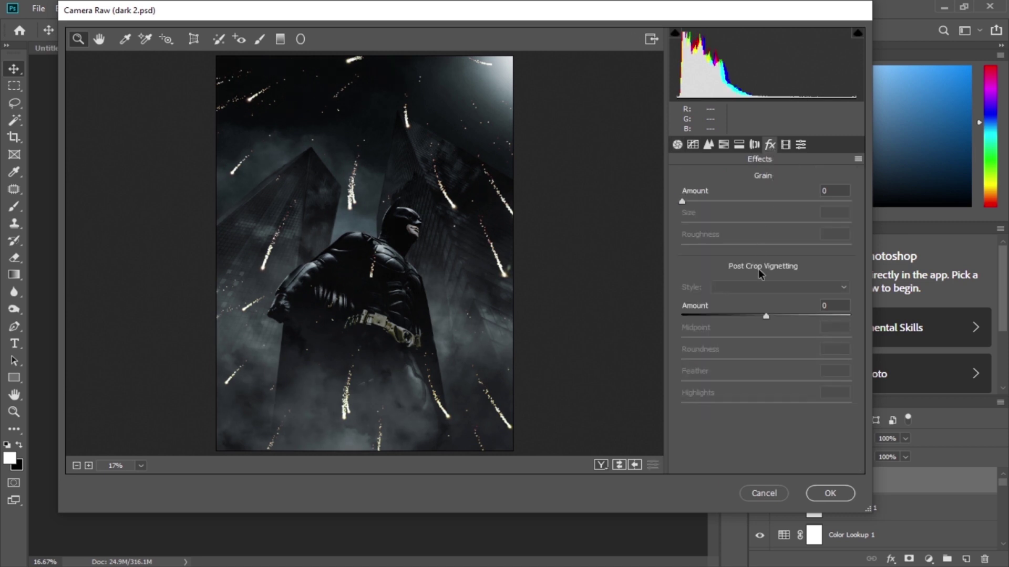
{"action": "left_click", "coordinate": [758, 314]}
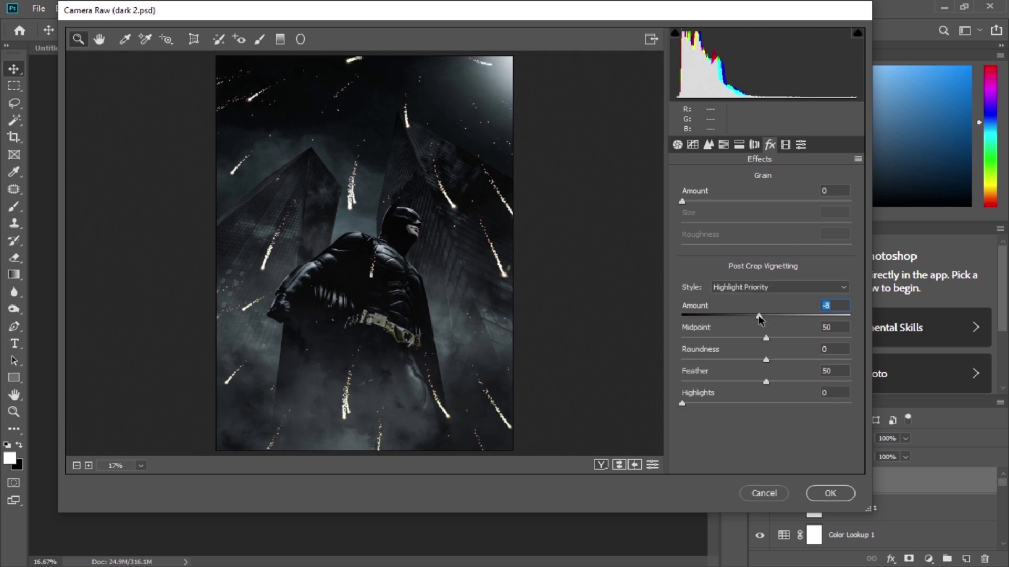
{"action": "left_click", "coordinate": [829, 493]}
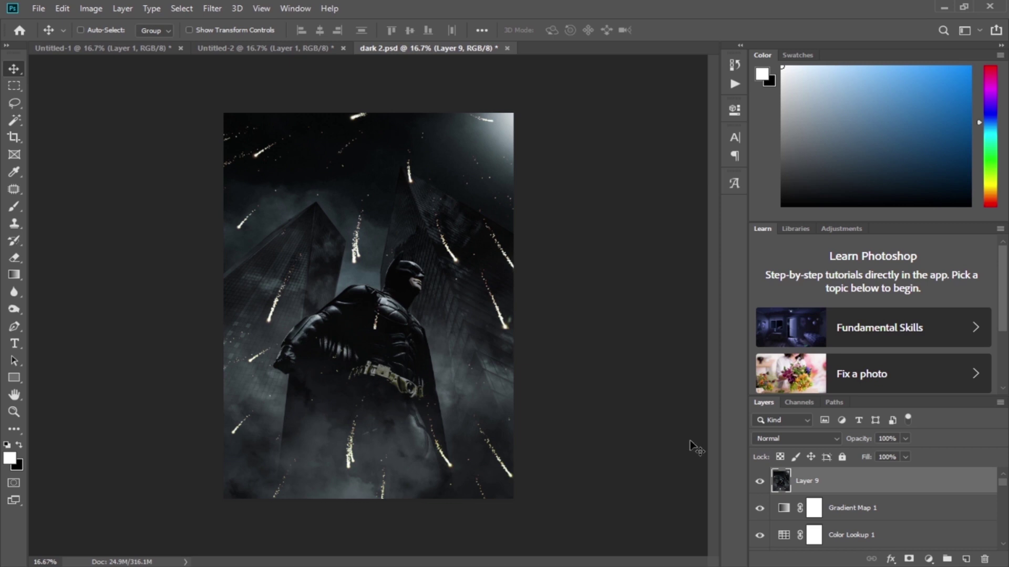
{"action": "left_click", "coordinate": [760, 482]}
{"action": "left_click", "coordinate": [760, 482]}
Step: Open Color Efex Pro 4 on the stamped layer and apply Cross Balance with Tungsten To Daylight (1) at 52% strength
{"action": "left_click", "coordinate": [214, 10]}
{"action": "mouse_move", "coordinate": [335, 291]}
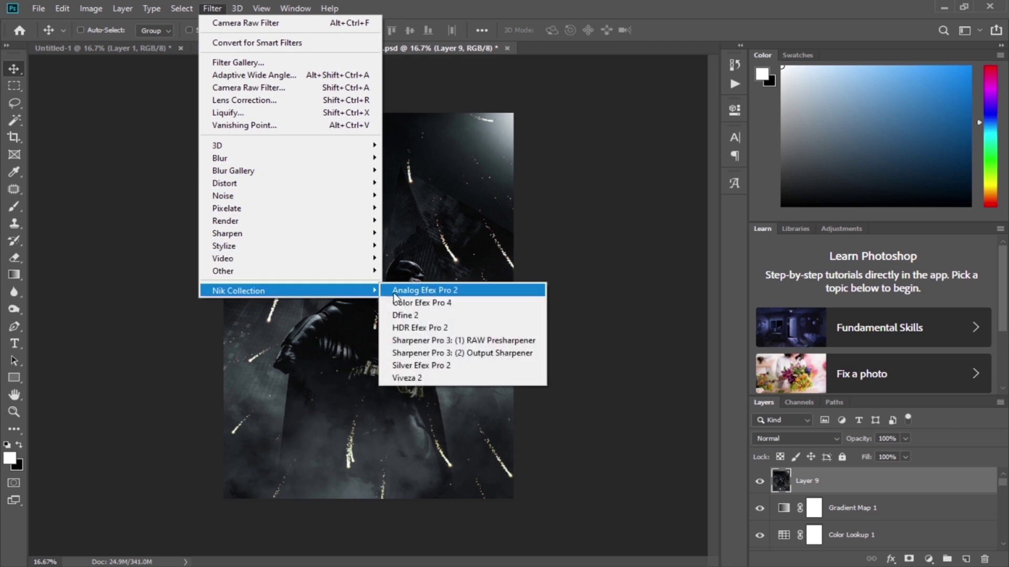
{"action": "left_click", "coordinate": [415, 301]}
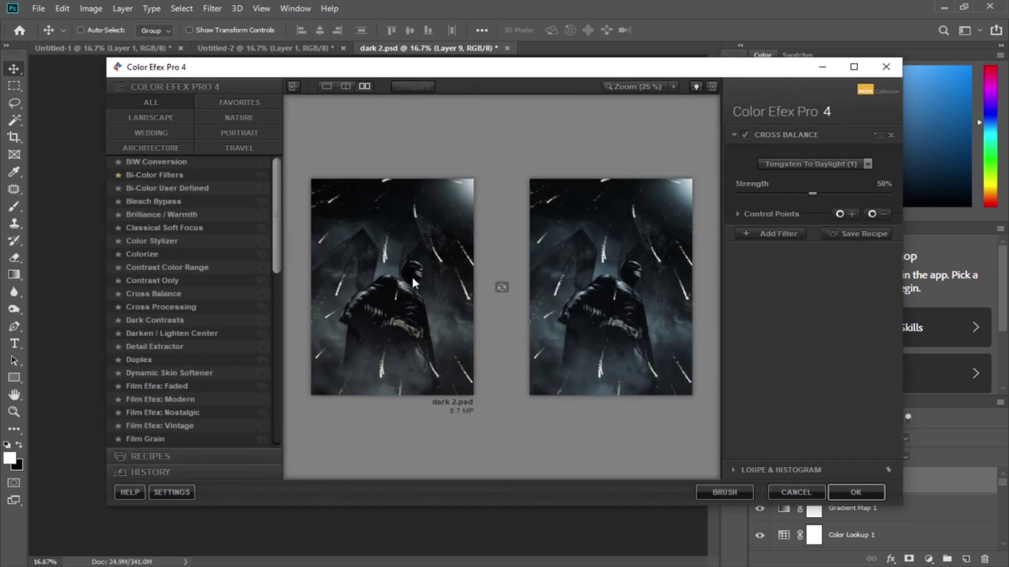
{"action": "left_click", "coordinate": [210, 292]}
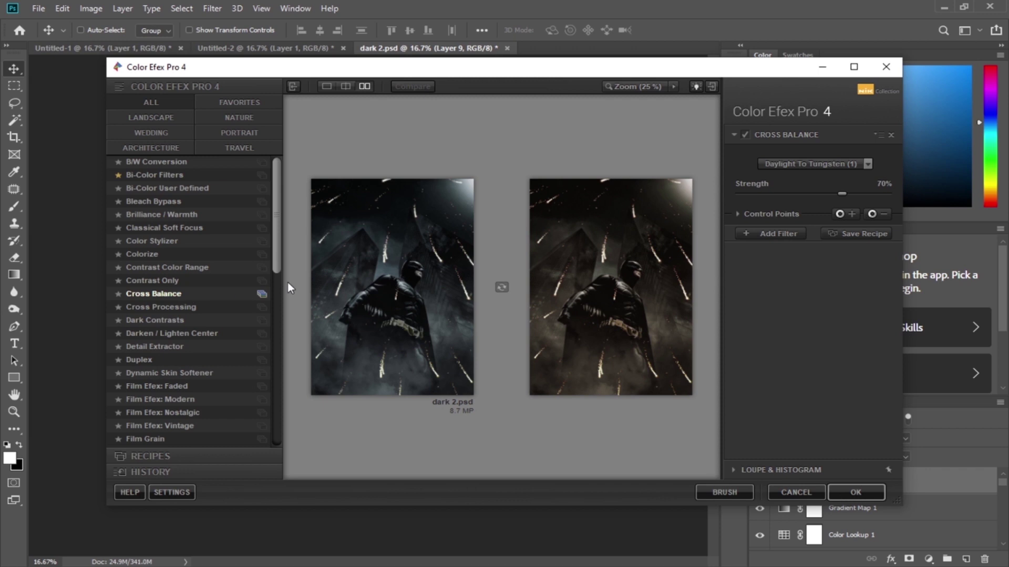
{"action": "left_click", "coordinate": [868, 164]}
{"action": "left_click", "coordinate": [856, 216]}
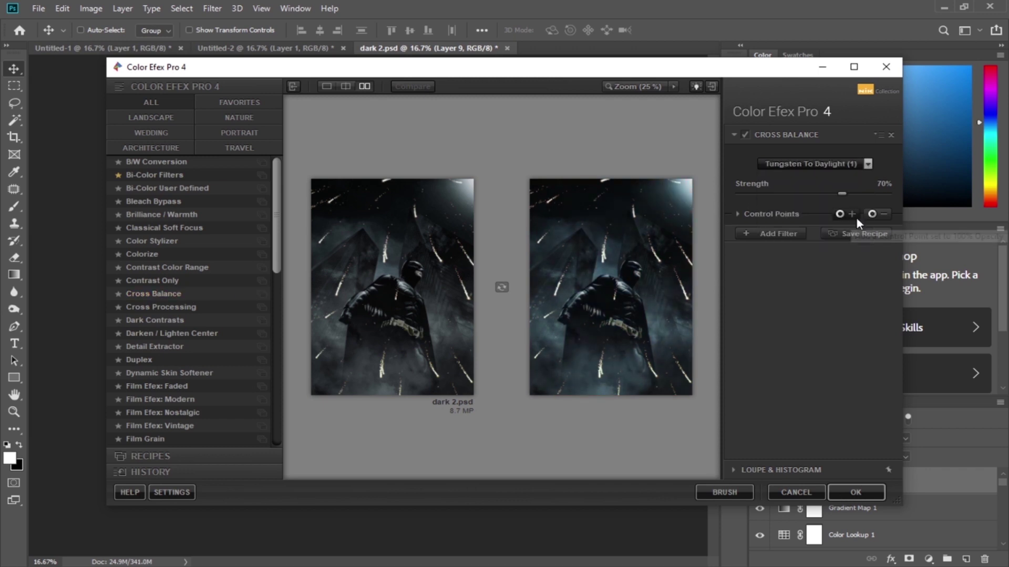
{"action": "left_click_drag", "start_coordinate": [841, 193], "coordinate": [815, 197]}
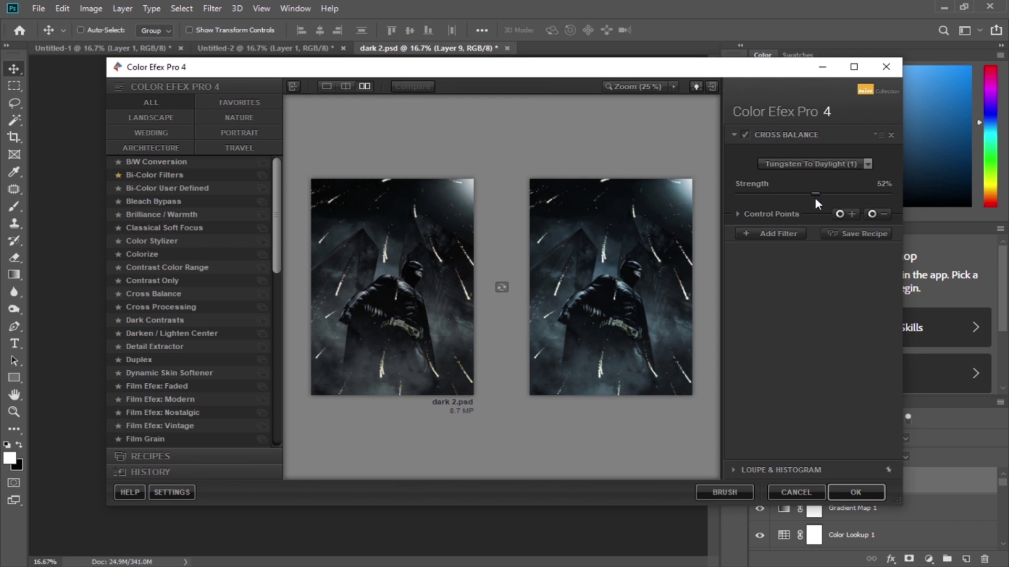
Step: Add a Cross Processing filter on top of Cross Balance and set its method to L05
{"action": "left_click", "coordinate": [775, 231]}
{"action": "left_click", "coordinate": [195, 309]}
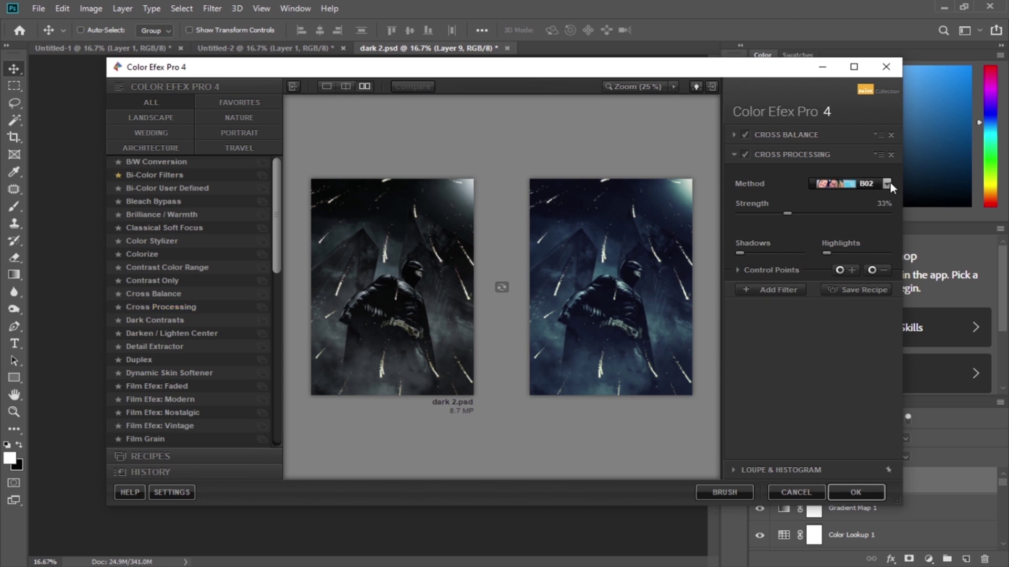
{"action": "left_click", "coordinate": [888, 184]}
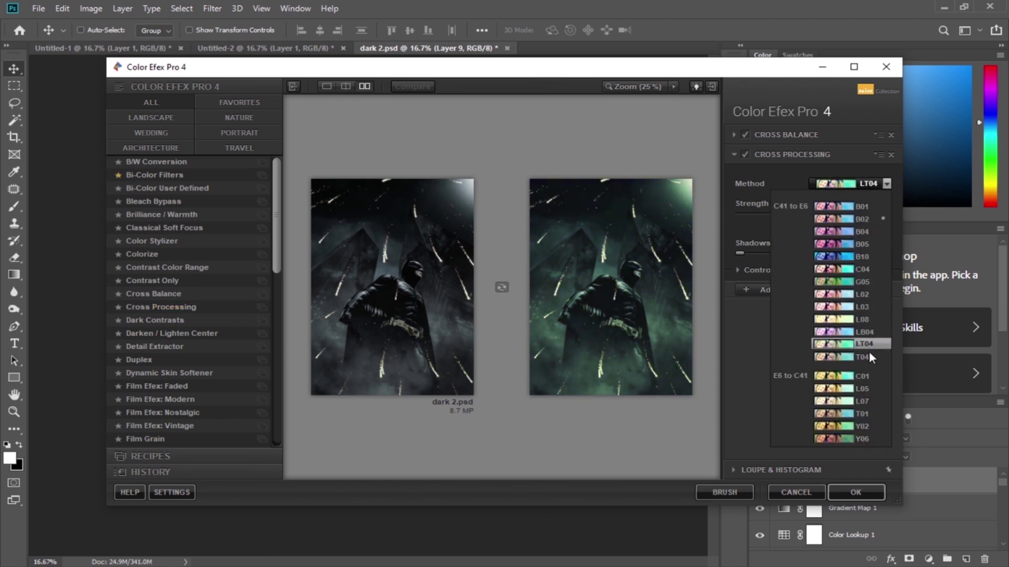
{"action": "left_click", "coordinate": [868, 390]}
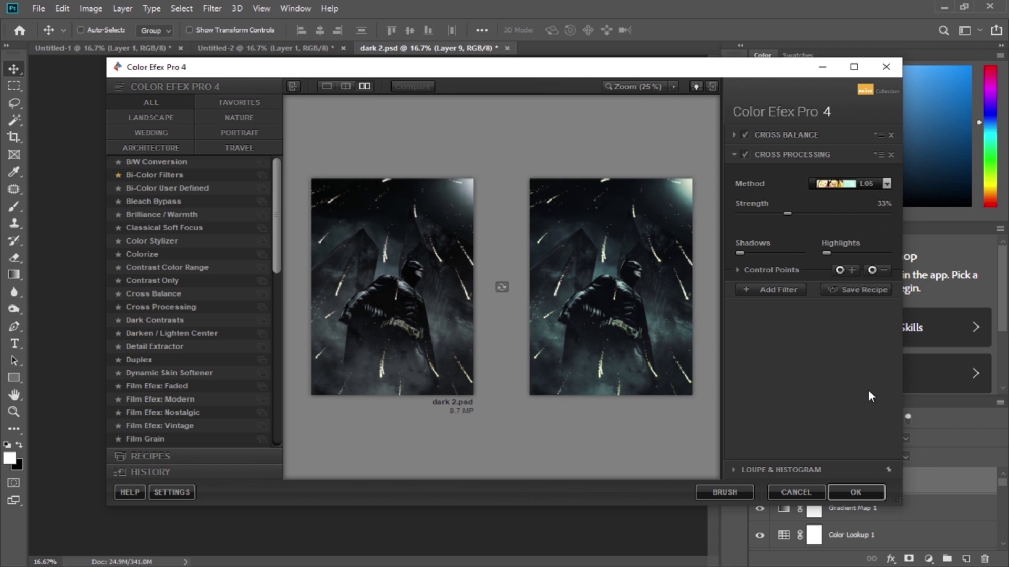
Step: Fine-tune the Cross Processing strength, apply the Color Efex Pro filters and compare the image with and without the resulting layer
{"action": "left_click", "coordinate": [797, 213]}
{"action": "left_click_drag", "start_coordinate": [792, 213], "coordinate": [790, 214]}
{"action": "left_click", "coordinate": [799, 288]}
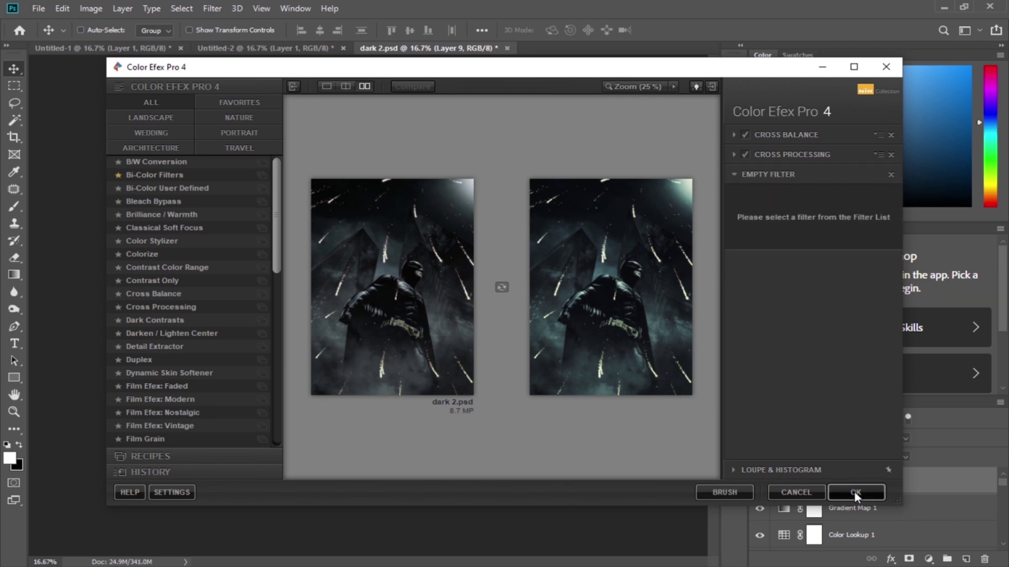
{"action": "left_click", "coordinate": [856, 493]}
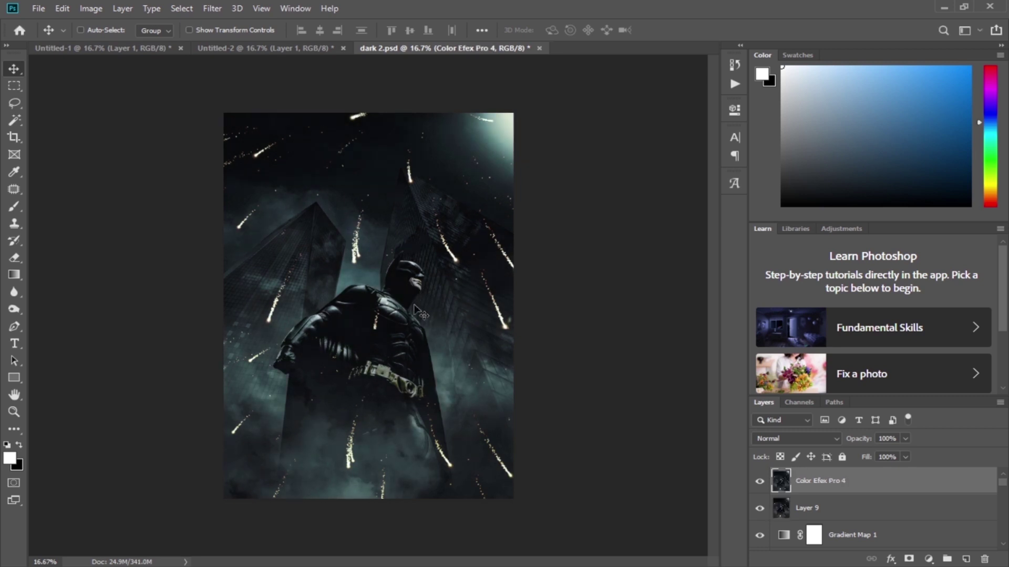
{"action": "left_click", "coordinate": [760, 482]}
{"action": "left_click", "coordinate": [759, 482]}
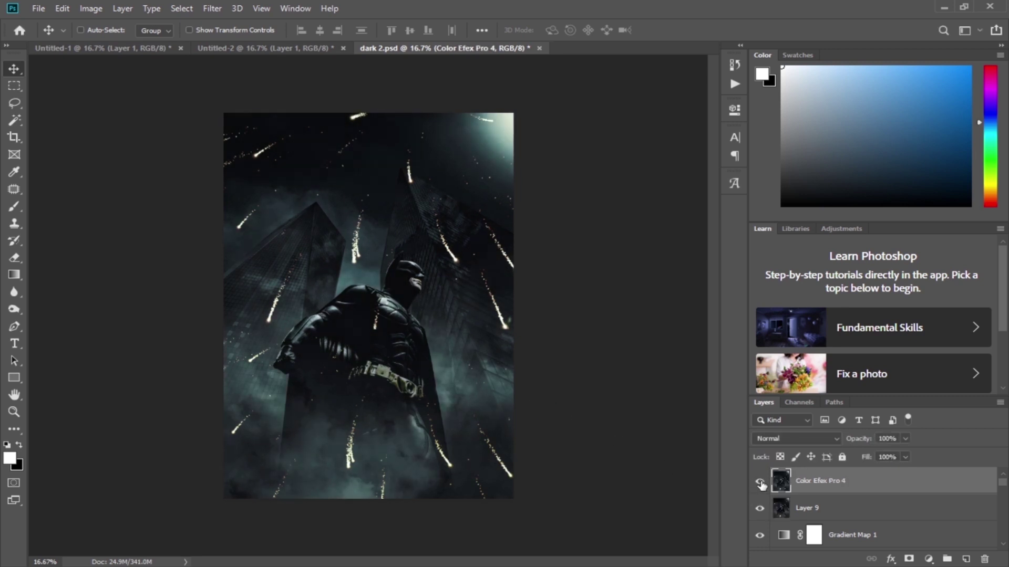
Step: Close Untitled-2 and Untitled-1 without saving and compare dark 2.psd with and without the Color Efex Pro 4 layer
{"action": "left_click", "coordinate": [343, 48]}
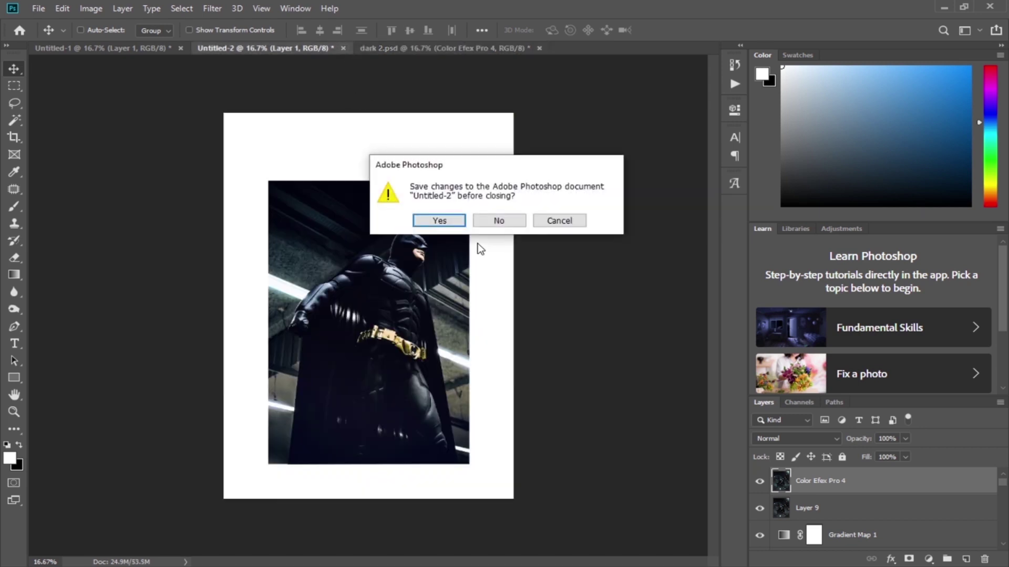
{"action": "left_click", "coordinate": [496, 221]}
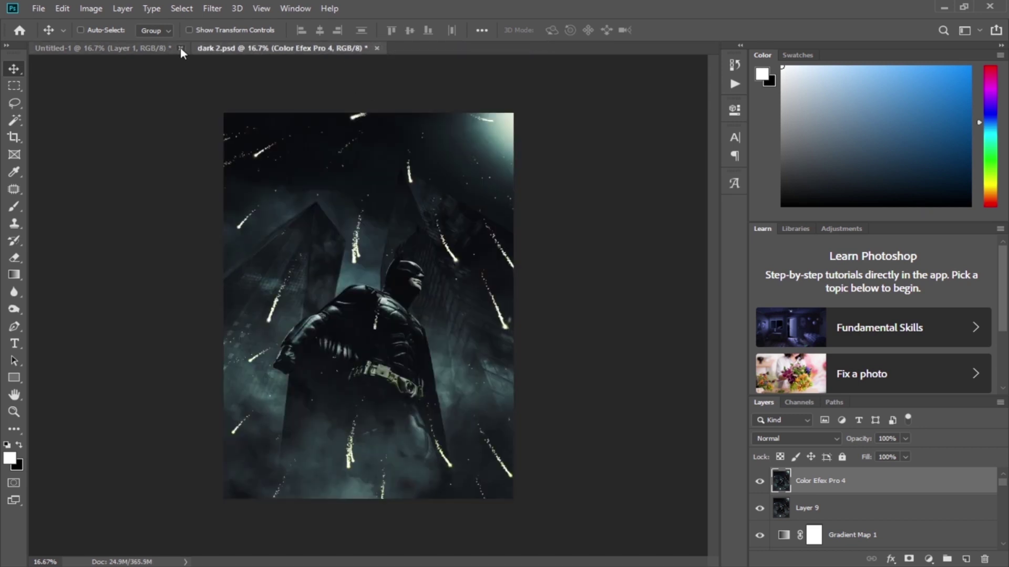
{"action": "left_click", "coordinate": [181, 47]}
{"action": "left_click", "coordinate": [489, 221]}
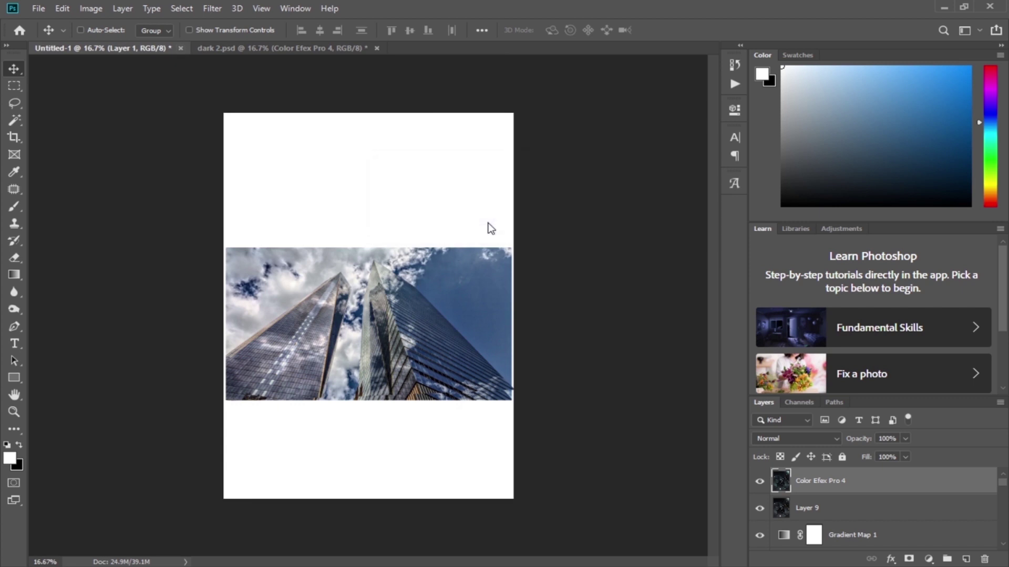
{"action": "left_click", "coordinate": [761, 483]}
{"action": "left_click", "coordinate": [761, 483]}
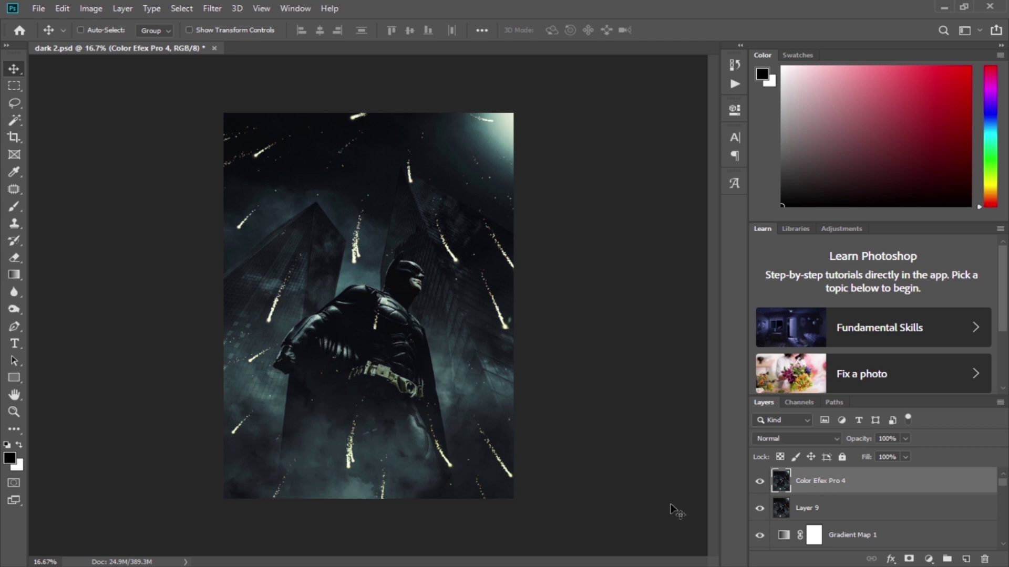
Step: Place the black bat logo file into dark 2.psd, scale it down slightly and position it below Batman's belt
{"action": "left_click", "coordinate": [279, 566]}
{"action": "left_click_drag", "start_coordinate": [93, 379], "coordinate": [367, 387]}
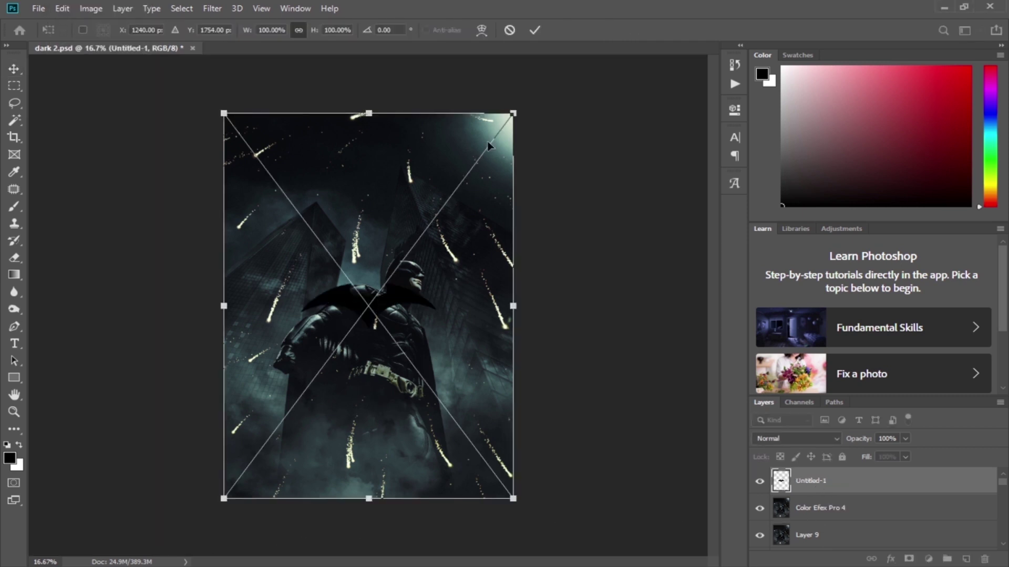
{"action": "left_click_drag", "start_coordinate": [512, 113], "coordinate": [477, 161]}
{"action": "left_click_drag", "start_coordinate": [406, 347], "coordinate": [426, 426]}
{"action": "left_click", "coordinate": [535, 30]}
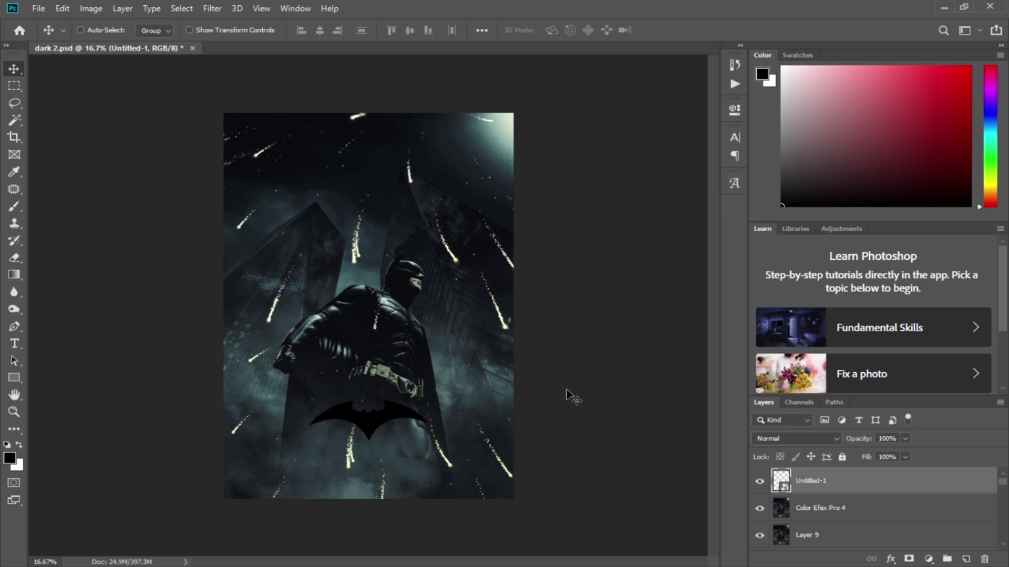
Step: Add an Inner Shadow to the bat logo layer with the pale yellow color #dde1a1
{"action": "right_click", "coordinate": [822, 488]}
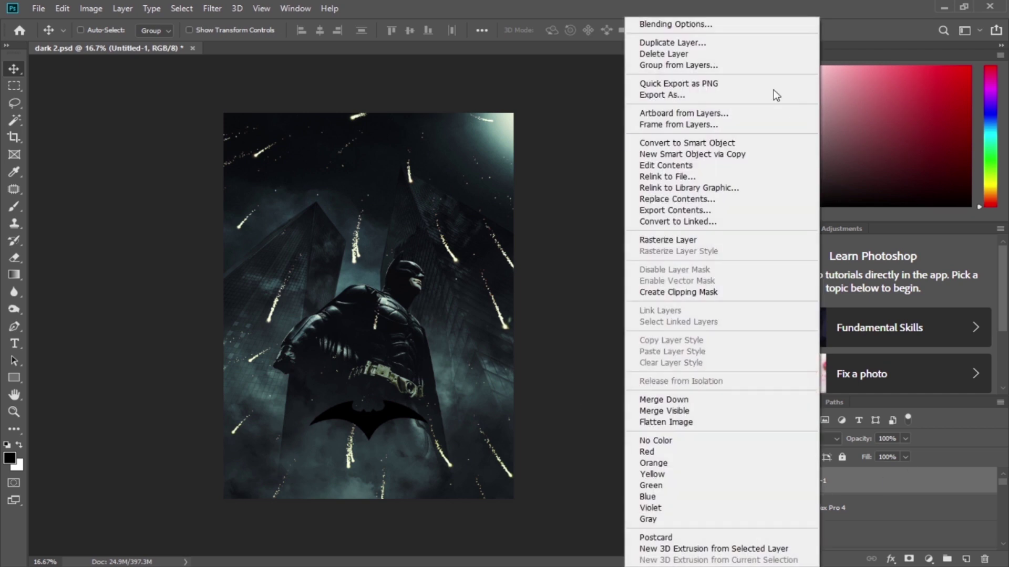
{"action": "left_click", "coordinate": [683, 26]}
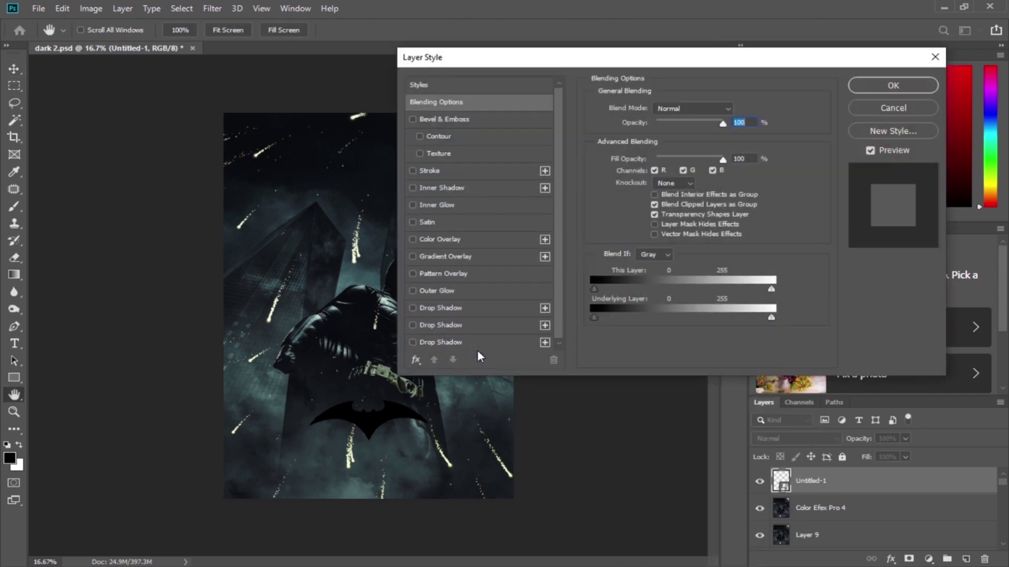
{"action": "left_click", "coordinate": [413, 188]}
{"action": "left_click", "coordinate": [438, 190]}
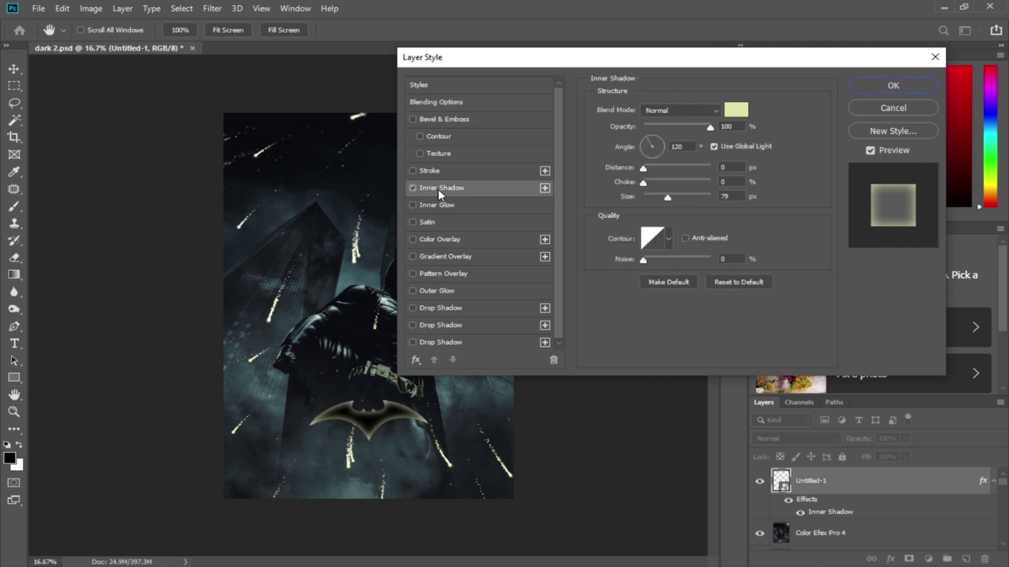
{"action": "left_click", "coordinate": [734, 110]}
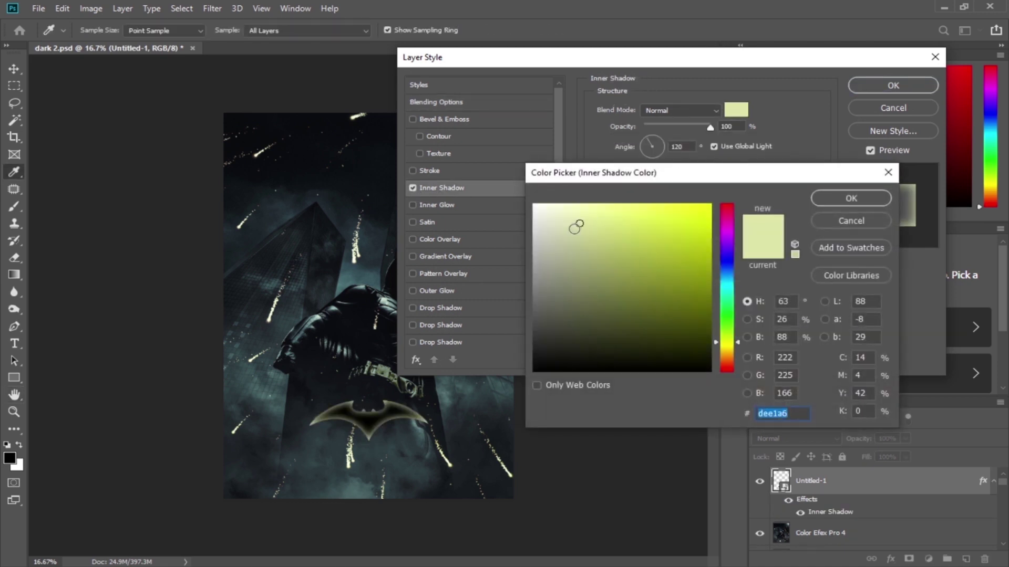
{"action": "left_click_drag", "start_coordinate": [580, 223], "coordinate": [584, 223]}
{"action": "left_click_drag", "start_coordinate": [795, 411], "coordinate": [737, 423]}
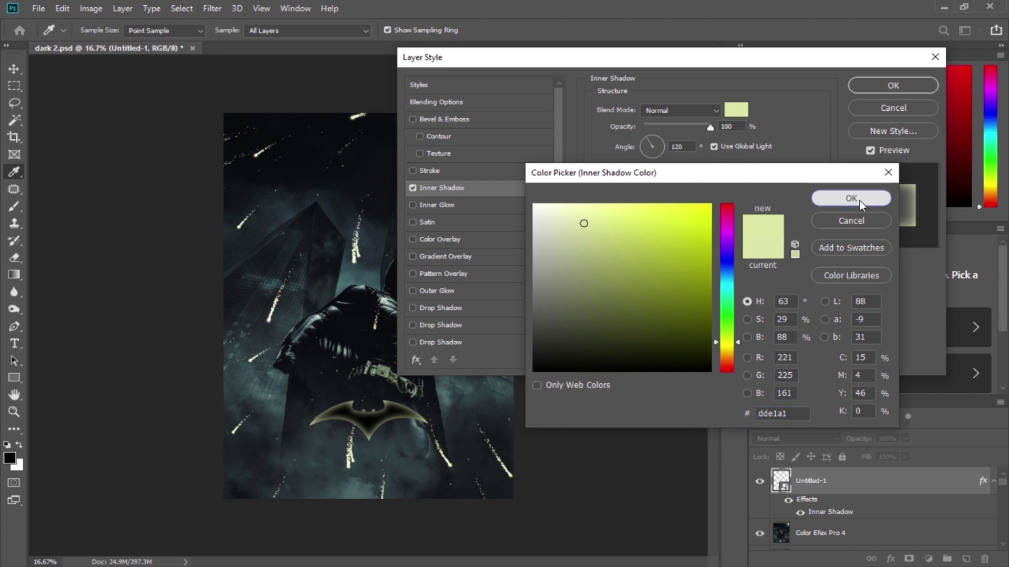
{"action": "left_click", "coordinate": [857, 200]}
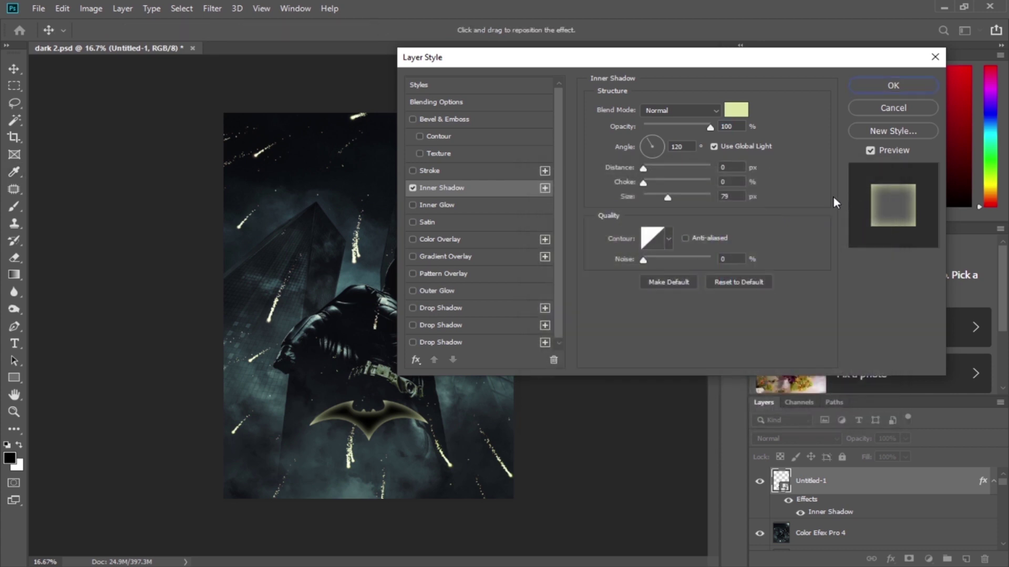
Step: Add a white (#ffffff) Inner Glow to the bat logo with a size of 35 px
{"action": "left_click", "coordinate": [414, 205]}
{"action": "left_click", "coordinate": [436, 204]}
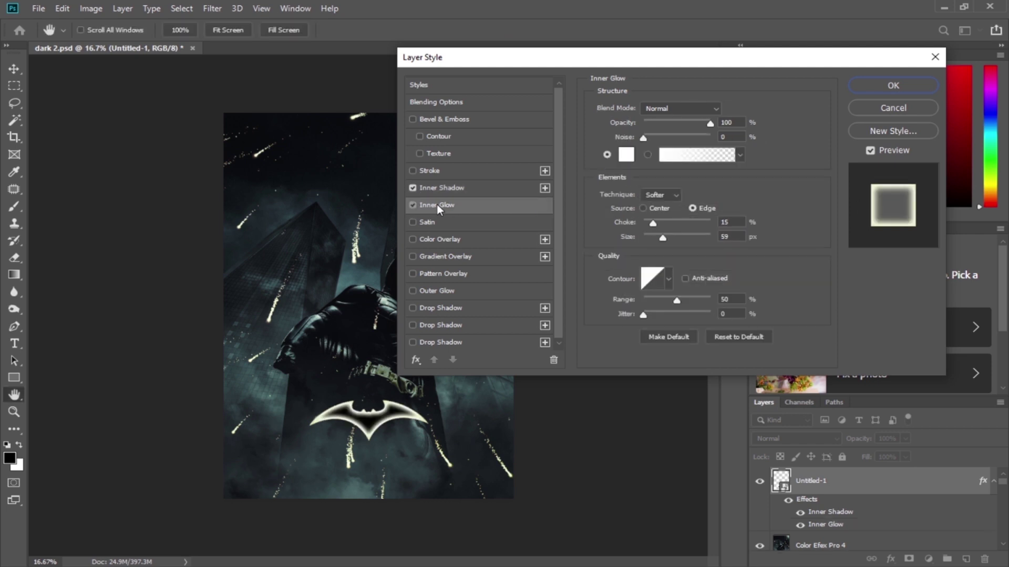
{"action": "left_click_drag", "start_coordinate": [663, 238], "coordinate": [658, 244]}
{"action": "left_click", "coordinate": [626, 155]}
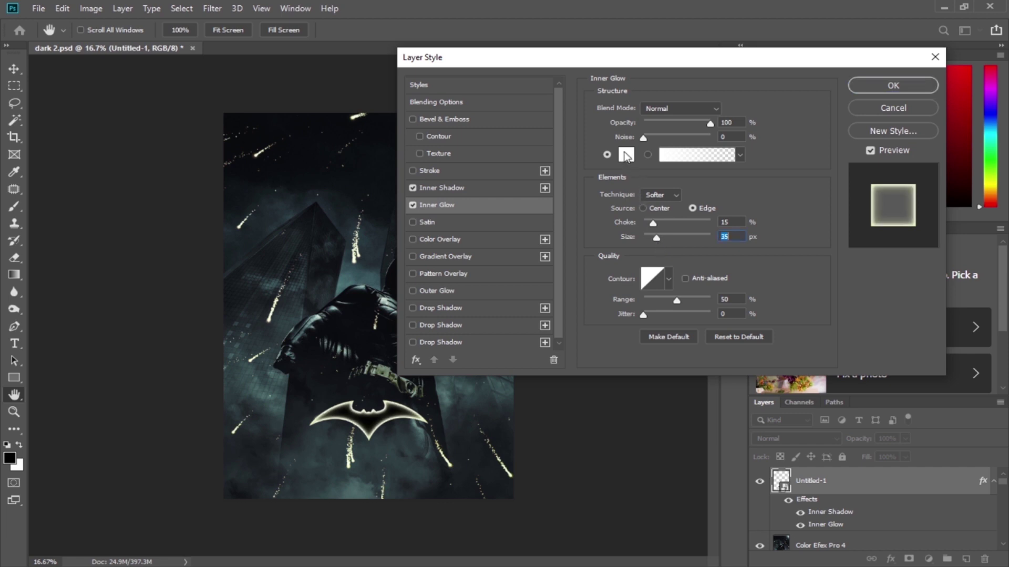
{"action": "left_click", "coordinate": [534, 205]}
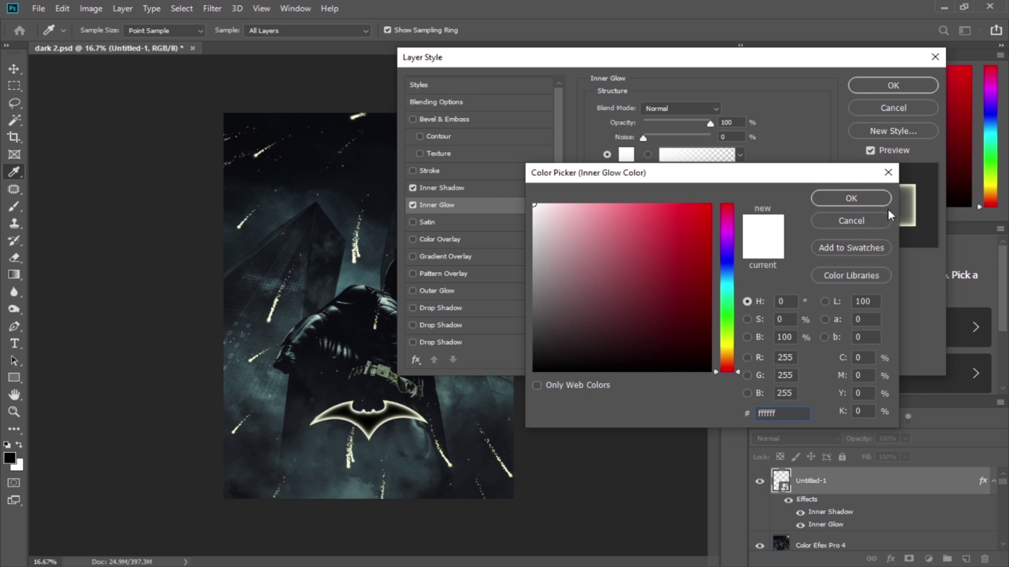
{"action": "left_click", "coordinate": [870, 199]}
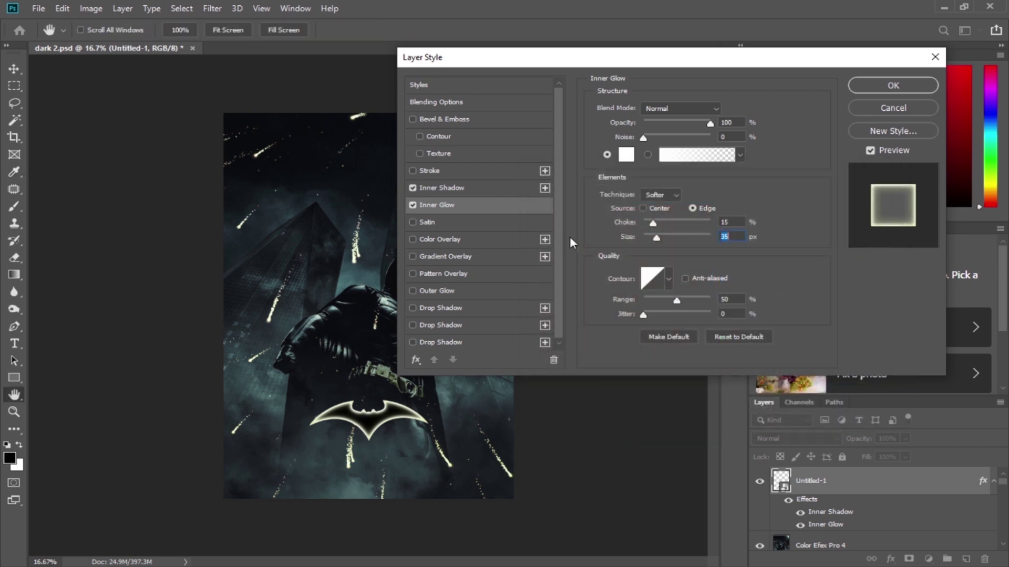
Step: Add an Outer Glow to the bat logo and set its color to light yellow #fbfba8
{"action": "left_click", "coordinate": [413, 291]}
{"action": "left_click", "coordinate": [438, 292]}
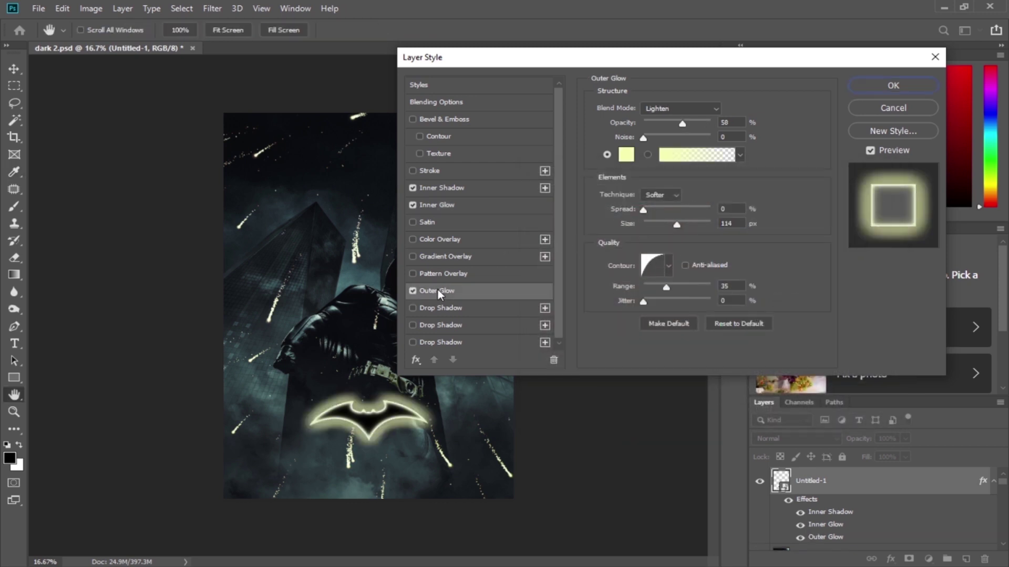
{"action": "left_click", "coordinate": [626, 154]}
{"action": "left_click", "coordinate": [586, 210]}
{"action": "mouse_move", "coordinate": [586, 210]}
{"action": "left_mouse_down"}
{"action": "mouse_move", "coordinate": [610, 221]}
{"action": "mouse_move", "coordinate": [592, 206]}
{"action": "left_mouse_up"}
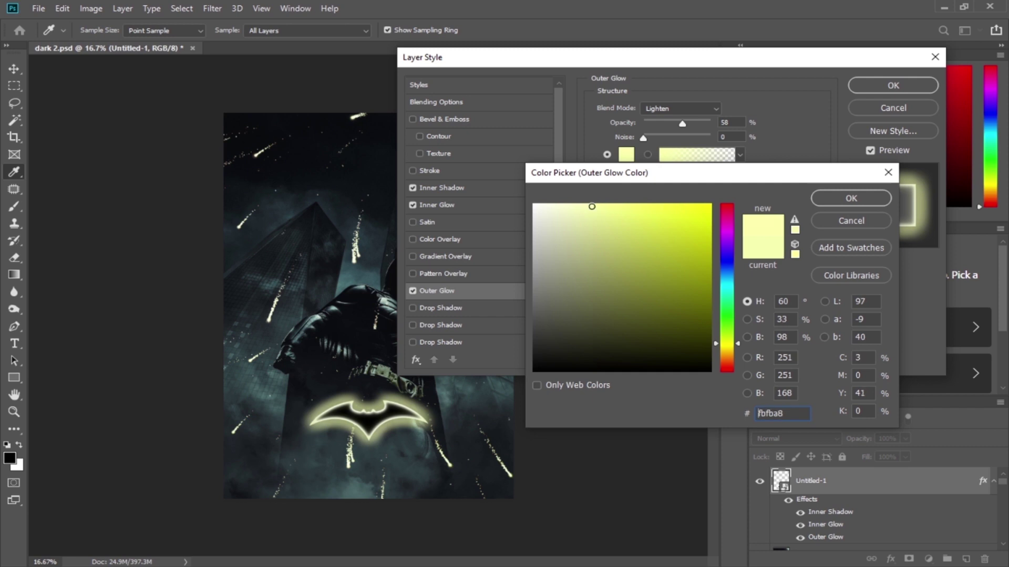
{"action": "left_click", "coordinate": [851, 198]}
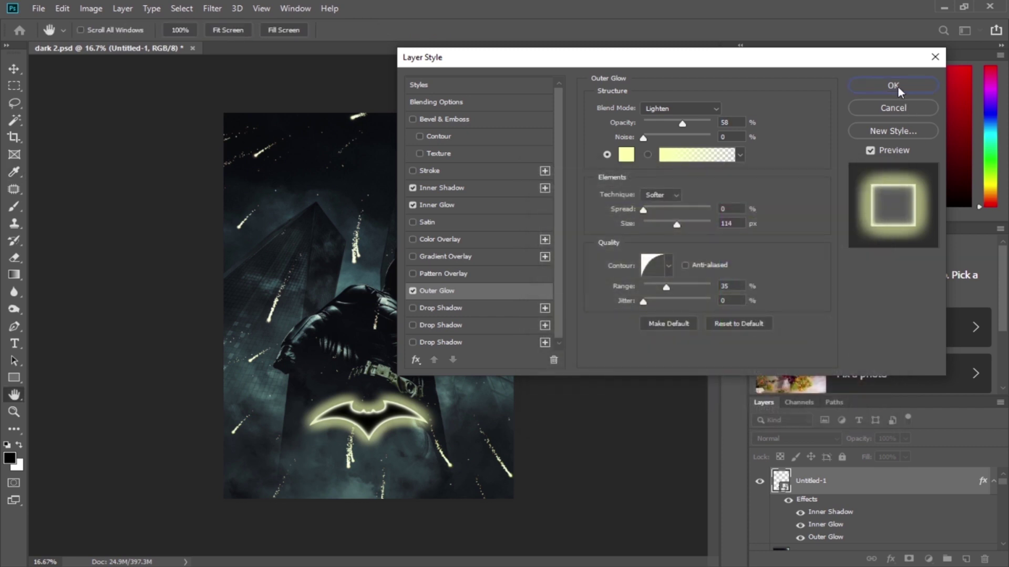
Step: Preview the logo with and without its effects, apply the layer style and move the logo slightly lower
{"action": "left_click", "coordinate": [869, 151]}
{"action": "left_click", "coordinate": [869, 151]}
{"action": "left_click", "coordinate": [882, 93]}
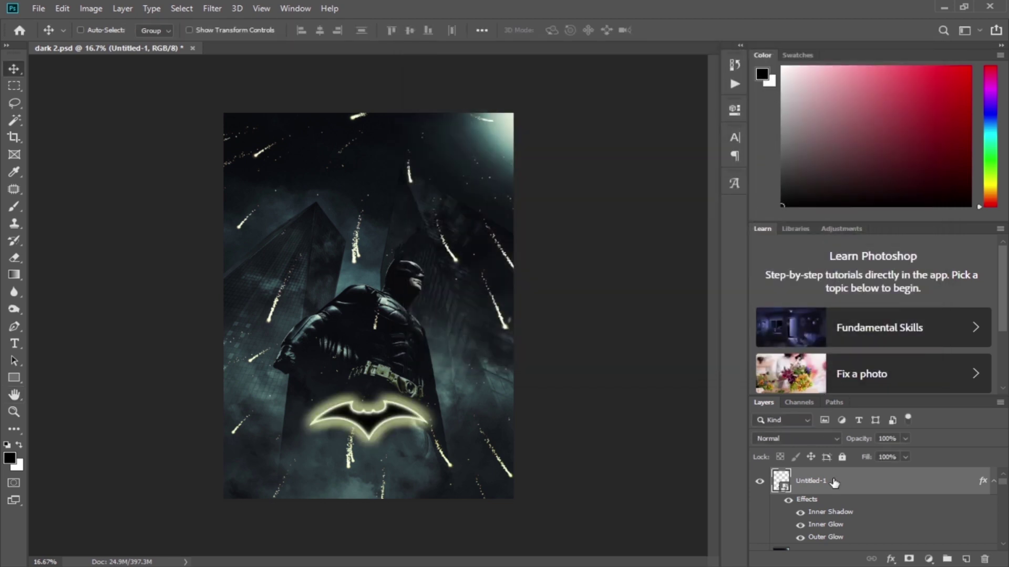
{"action": "left_click_drag", "start_coordinate": [374, 424], "coordinate": [376, 447]}
Step: Add the title text "THE DARK KNIGHT" across the bat logo and rasterize the text layer
{"action": "left_click", "coordinate": [9, 350]}
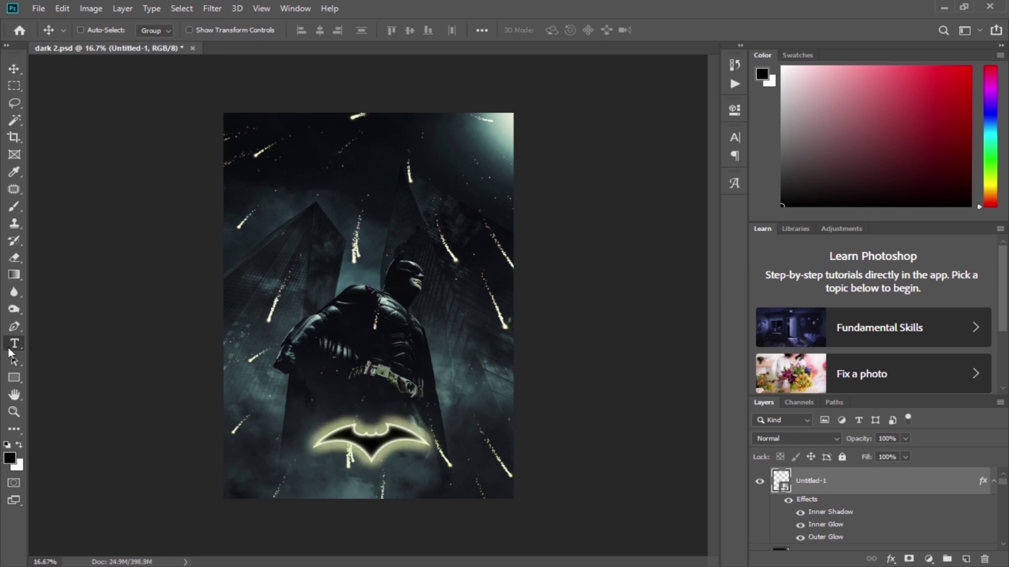
{"action": "left_click", "coordinate": [264, 436]}
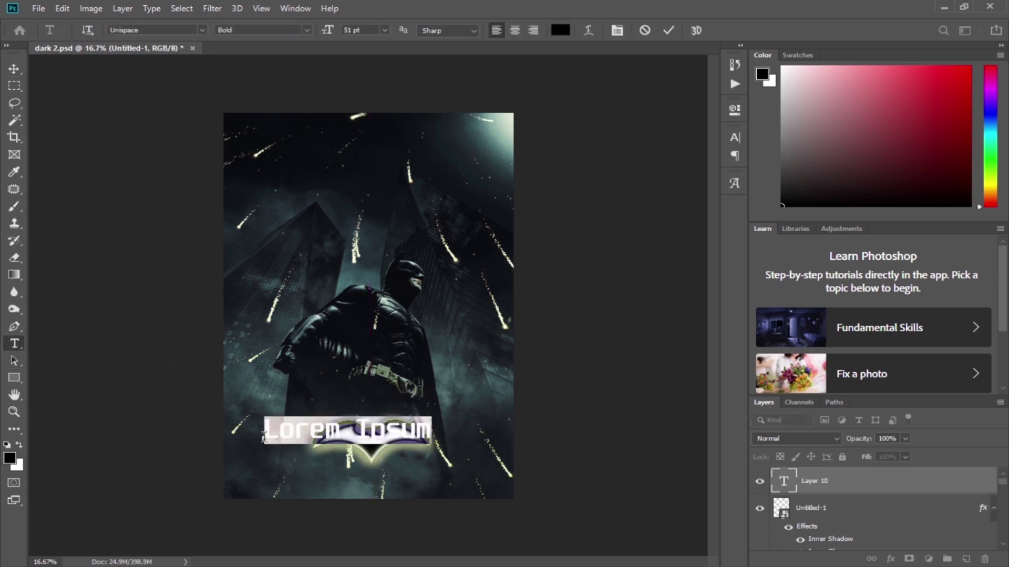
{"action": "type", "text": "THE"}
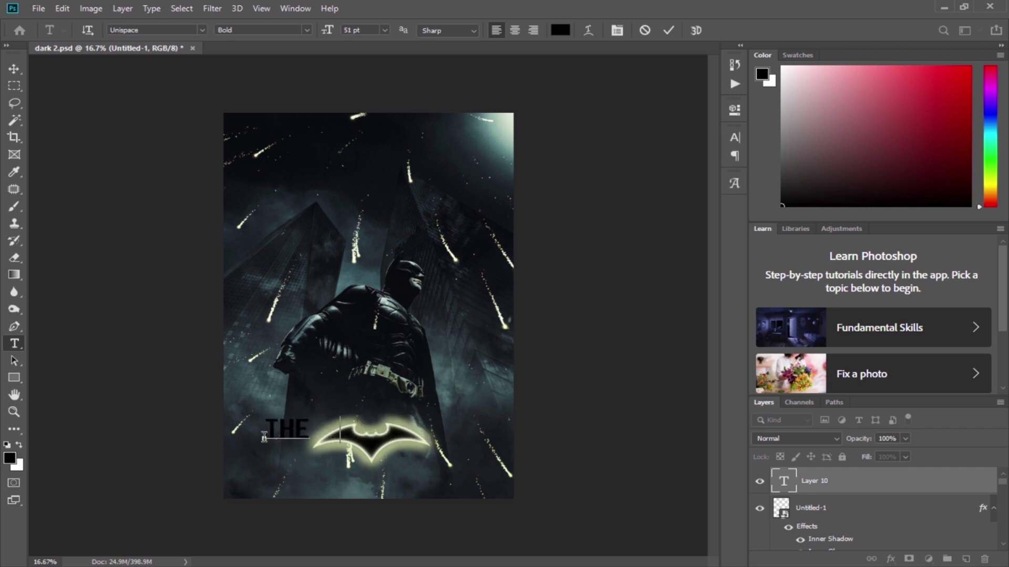
{"action": "type", "text": "  DARK"}
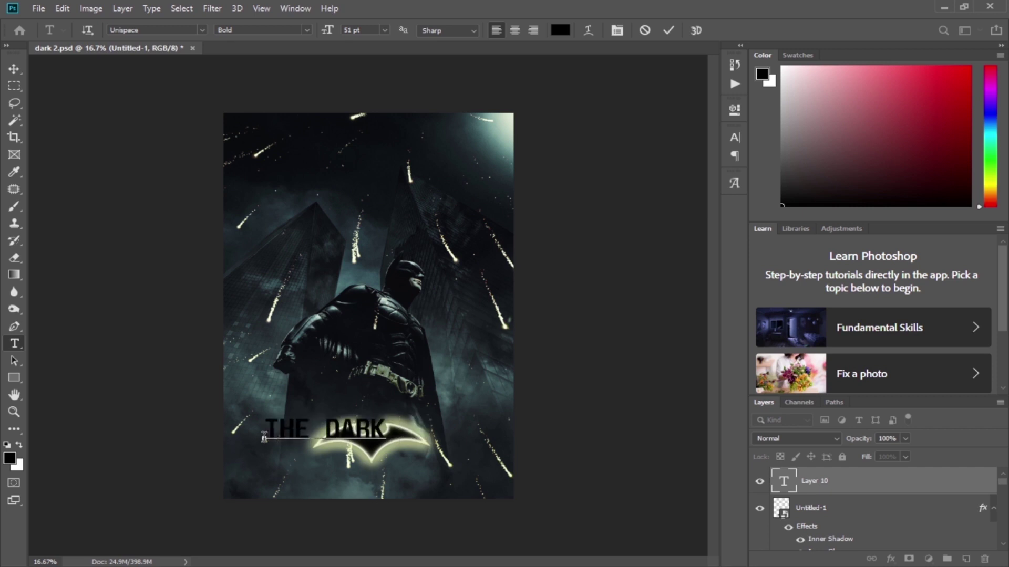
{"action": "type", "text": " KNIGHT"}
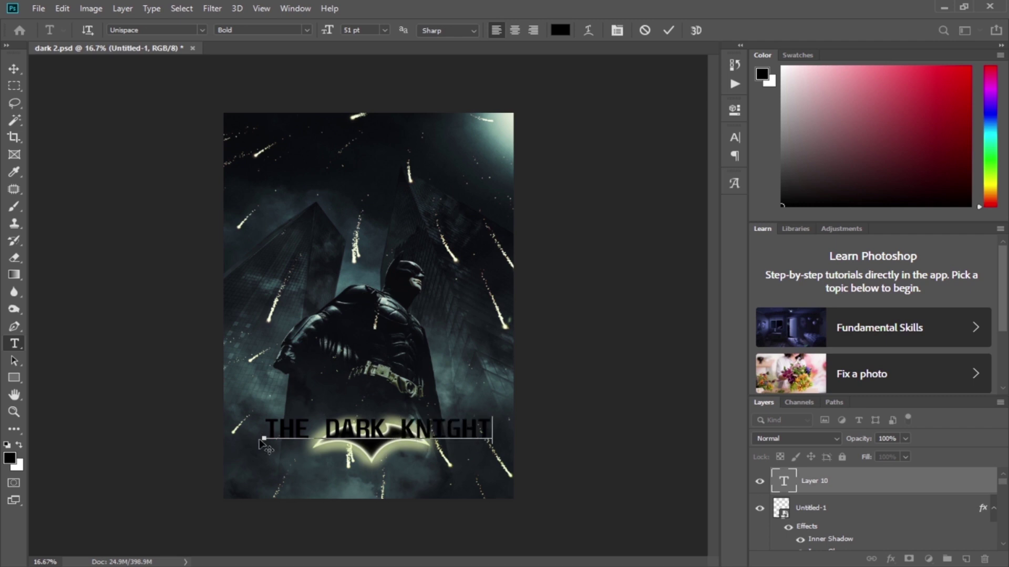
{"action": "left_click", "coordinate": [669, 30]}
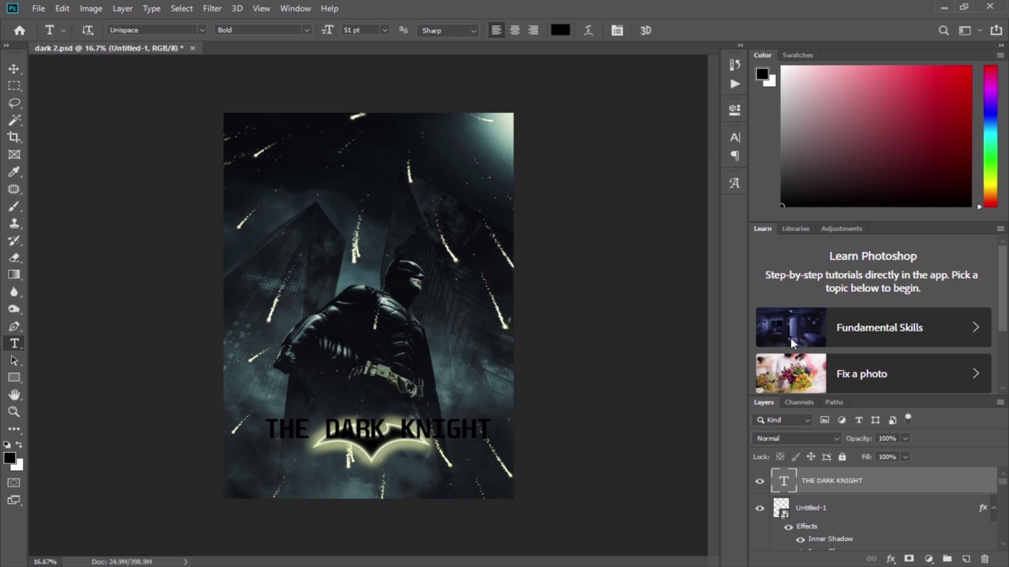
{"action": "right_click", "coordinate": [838, 482]}
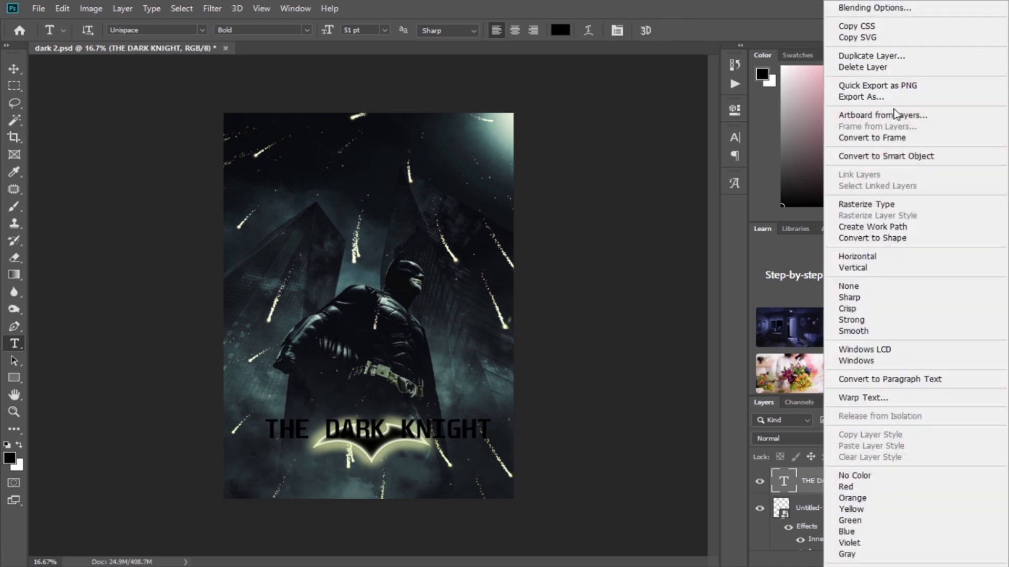
{"action": "left_click", "coordinate": [887, 205]}
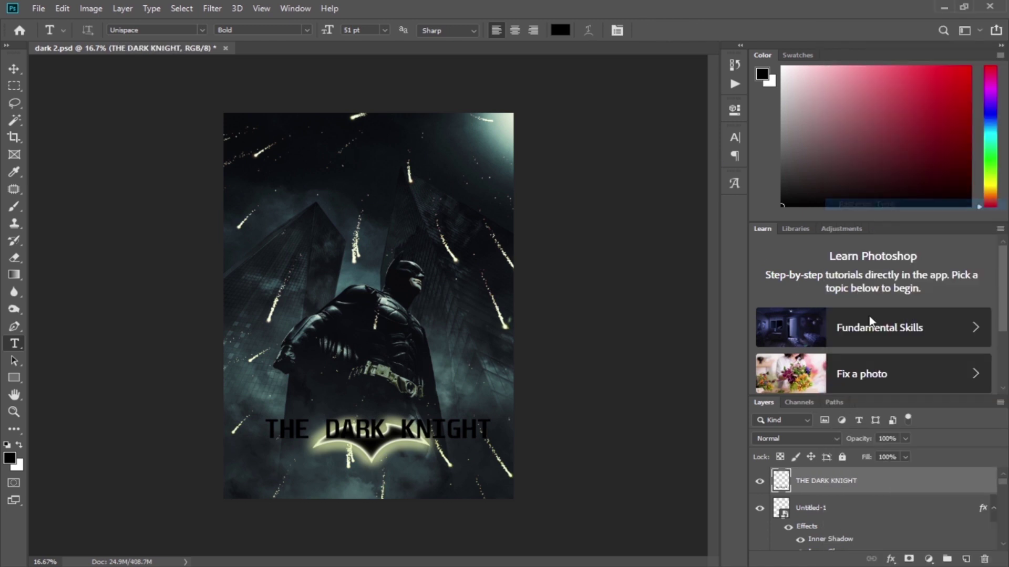
Step: Add Bevel & Emboss and Stroke effects to the THE DARK KNIGHT title layer, leaving Inner Glow off
{"action": "right_click", "coordinate": [823, 481]}
{"action": "left_click", "coordinate": [711, 32]}
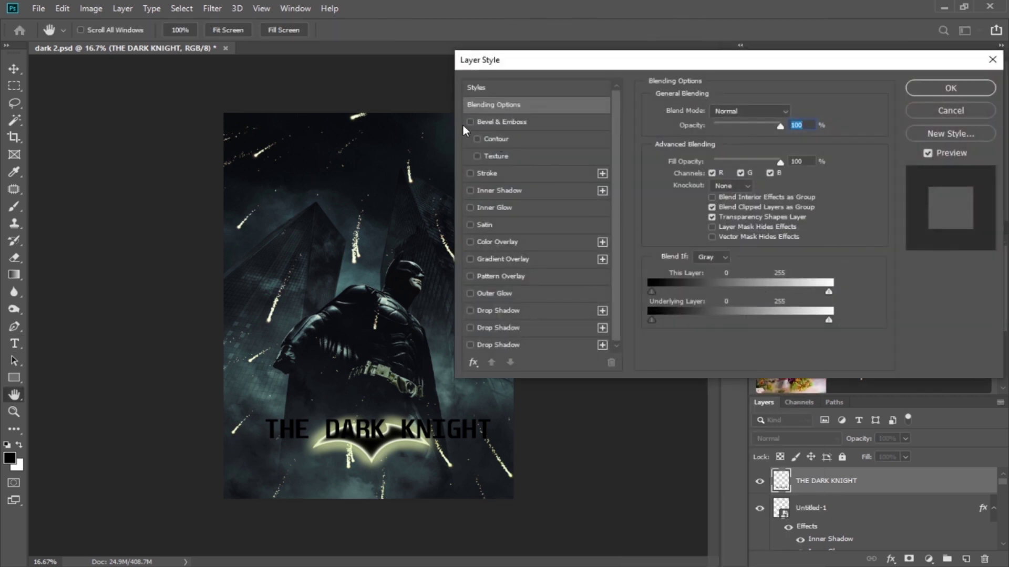
{"action": "left_click", "coordinate": [470, 122]}
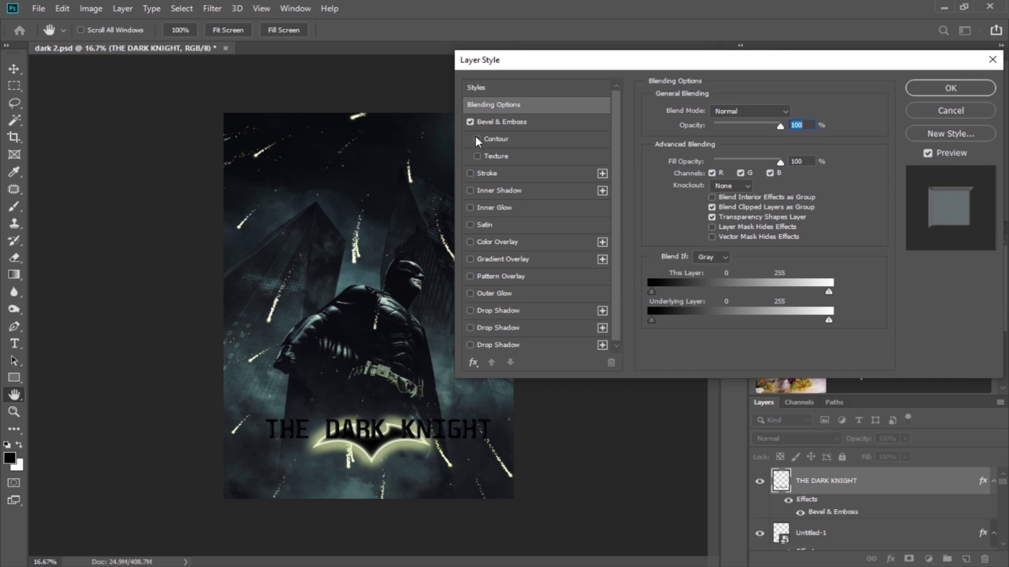
{"action": "left_click", "coordinate": [470, 173]}
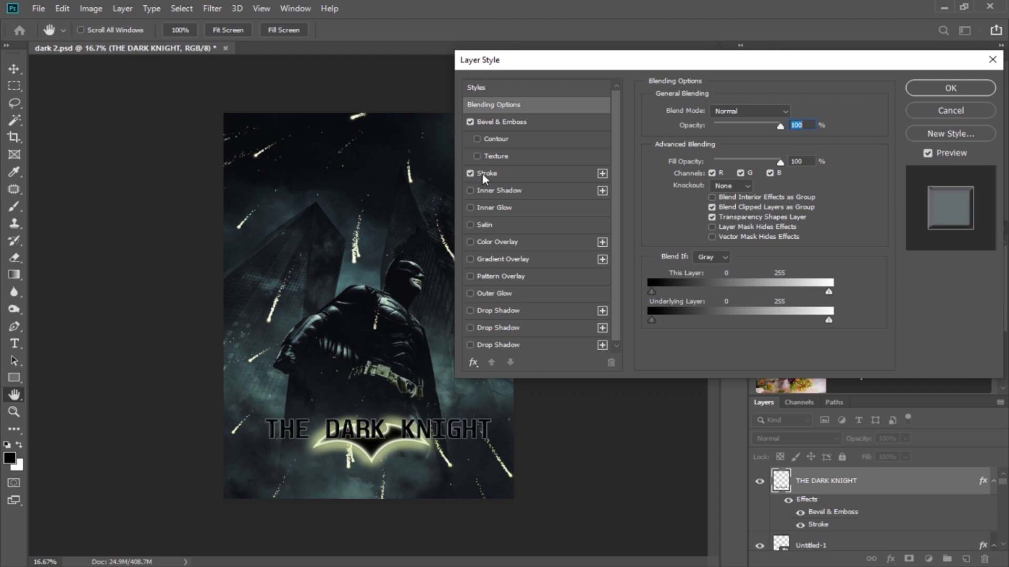
{"action": "left_click", "coordinate": [483, 175]}
{"action": "left_click", "coordinate": [474, 207]}
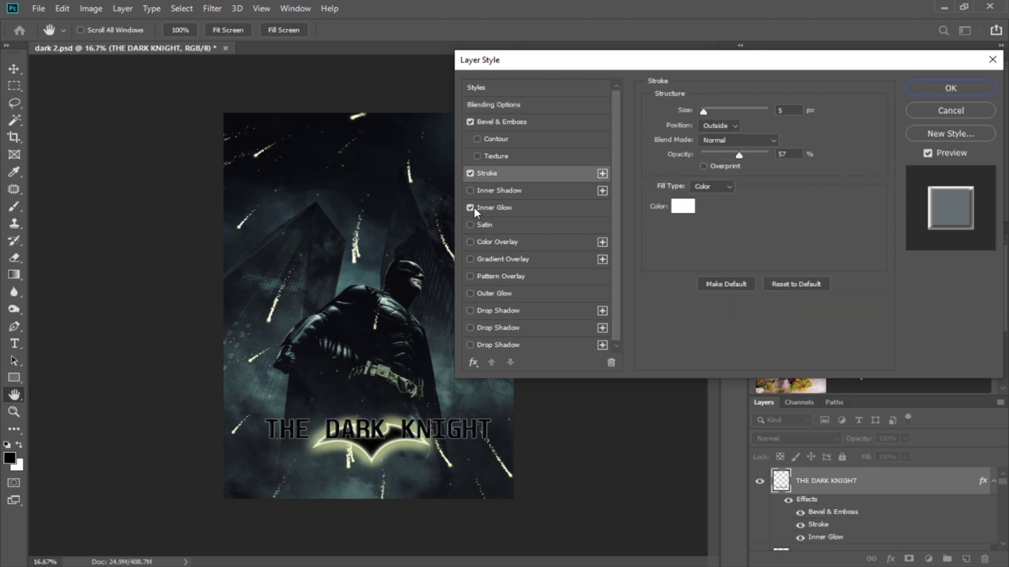
{"action": "left_click", "coordinate": [474, 207]}
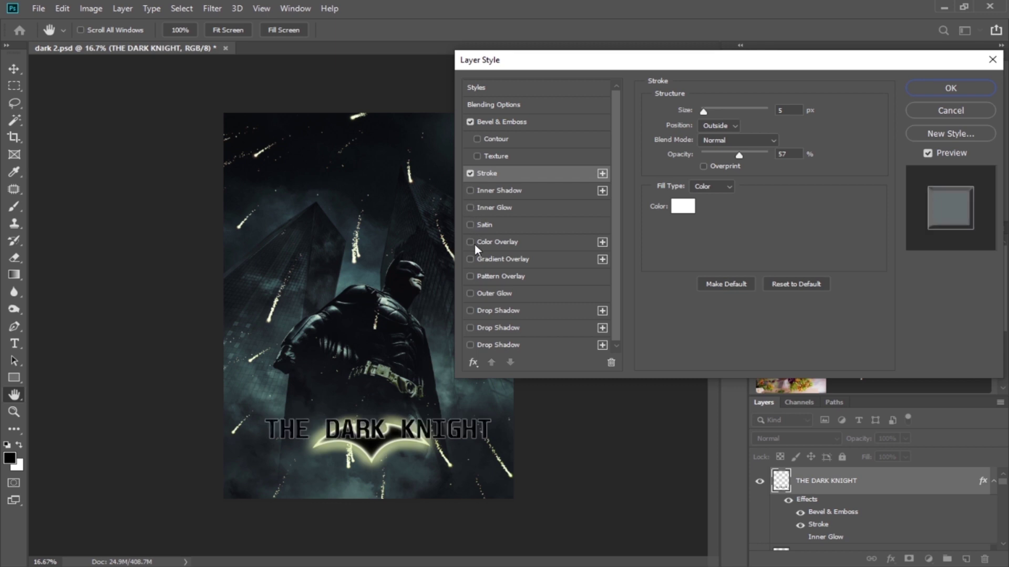
Step: Add an Outer Glow to the title with a size of 16 px and color #9ca47b sampled from the logo, and apply the layer style
{"action": "left_click", "coordinate": [470, 294]}
{"action": "left_click", "coordinate": [491, 294]}
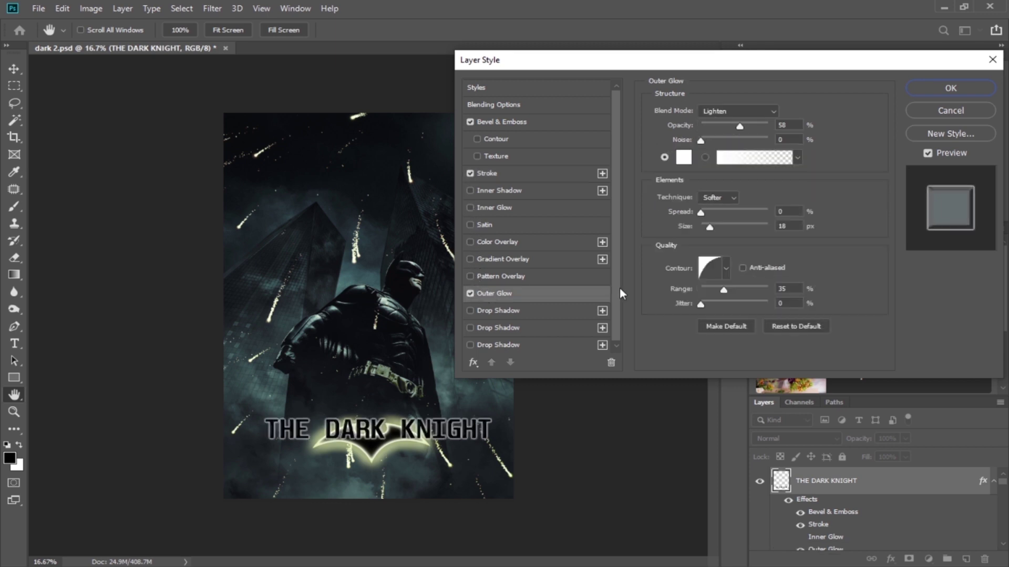
{"action": "left_click_drag", "start_coordinate": [711, 229], "coordinate": [708, 229]}
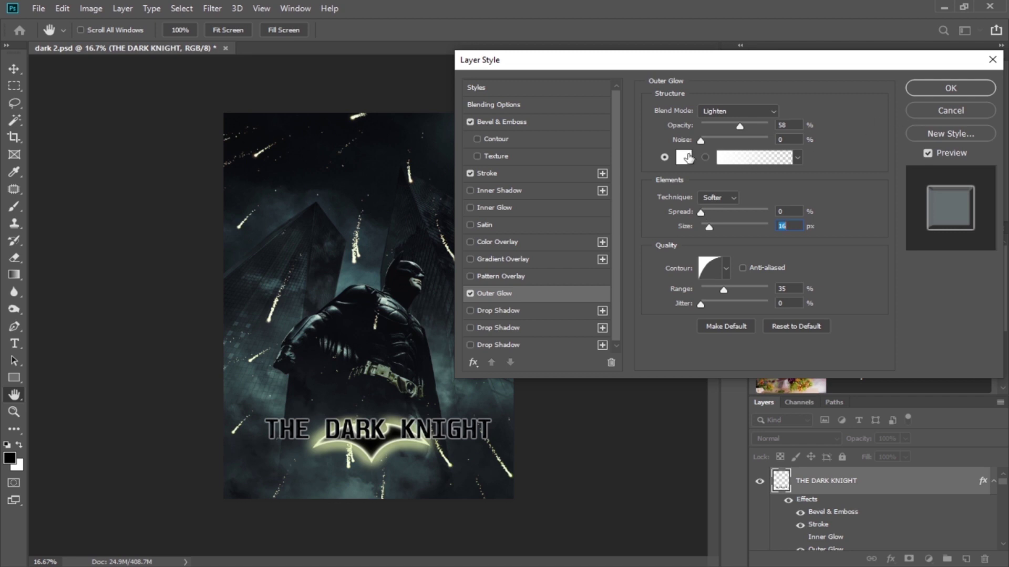
{"action": "left_click", "coordinate": [684, 157]}
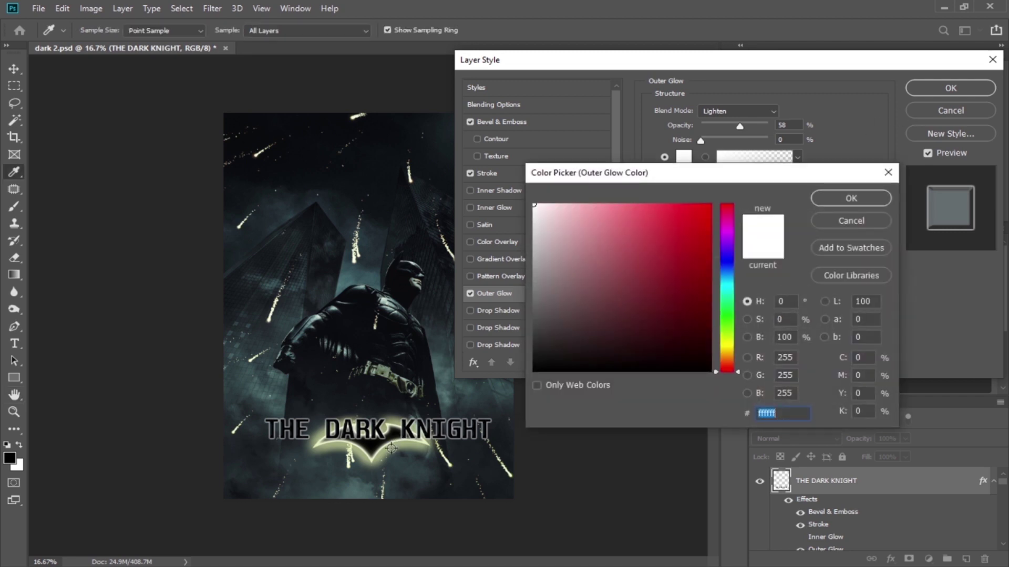
{"action": "left_click", "coordinate": [391, 448]}
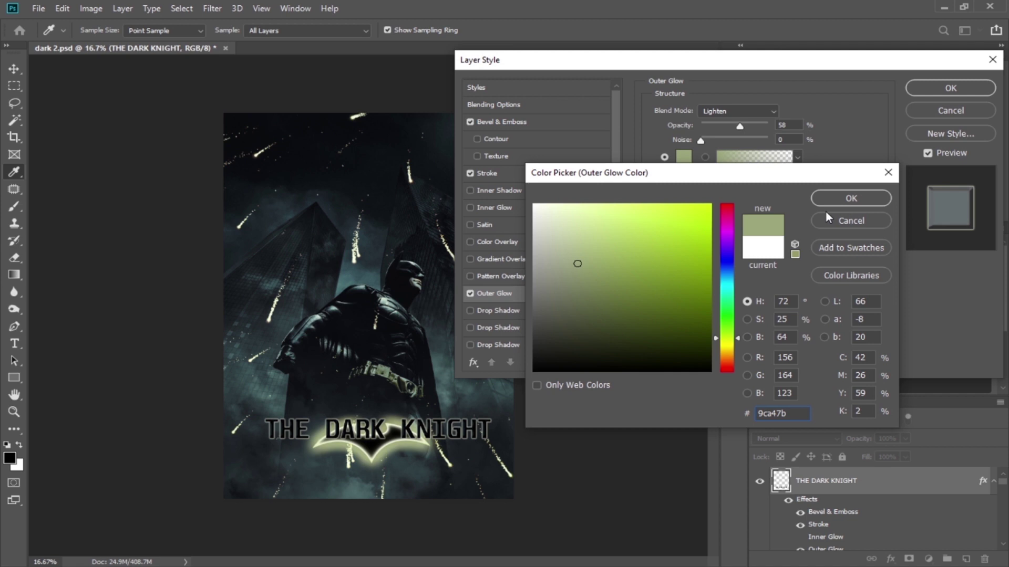
{"action": "key", "text": "Return"}
{"action": "left_click", "coordinate": [933, 87]}
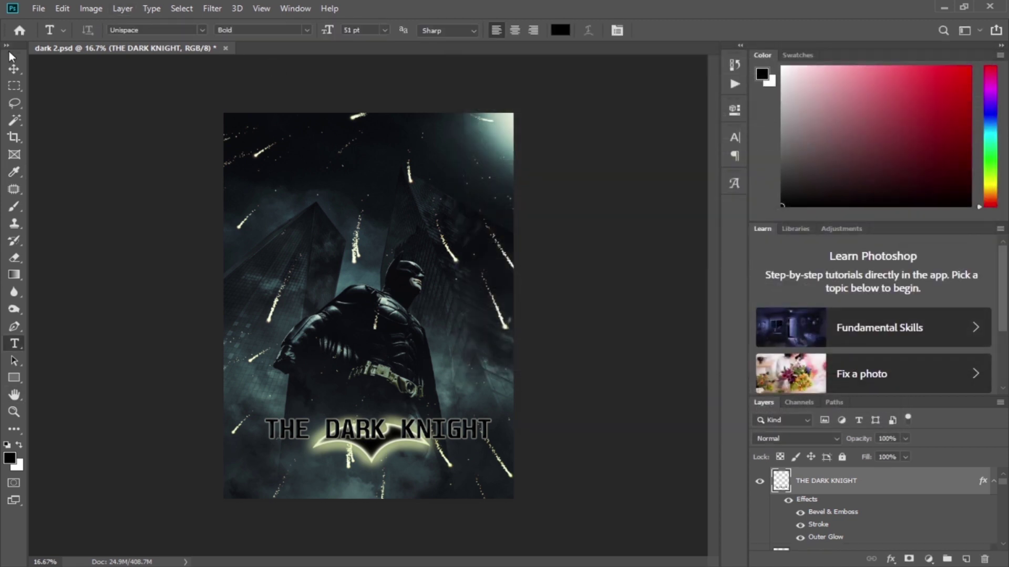
Step: Move the title up above the bat logo, and scale the logo to 58.53% and position it centered near the poster's lower edge
{"action": "left_click", "coordinate": [13, 69]}
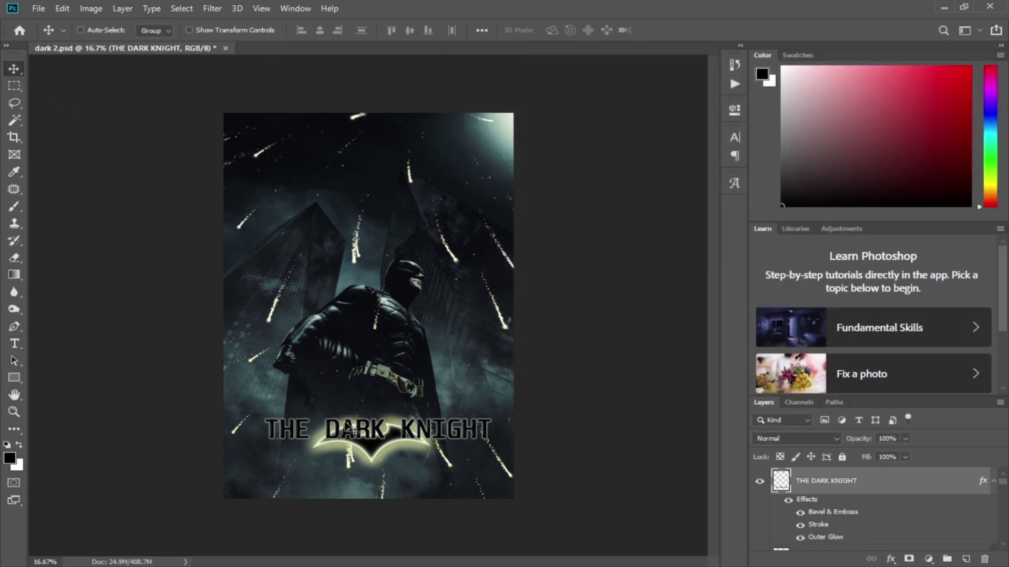
{"action": "left_click_drag", "start_coordinate": [369, 438], "coordinate": [369, 411]}
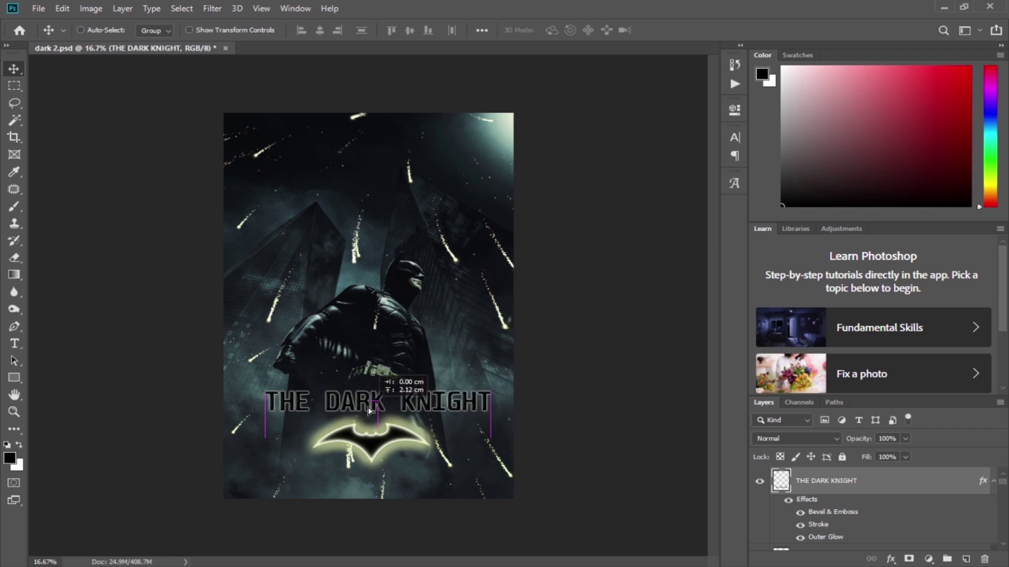
{"action": "left_click_drag", "start_coordinate": [1003, 482], "coordinate": [1002, 487]}
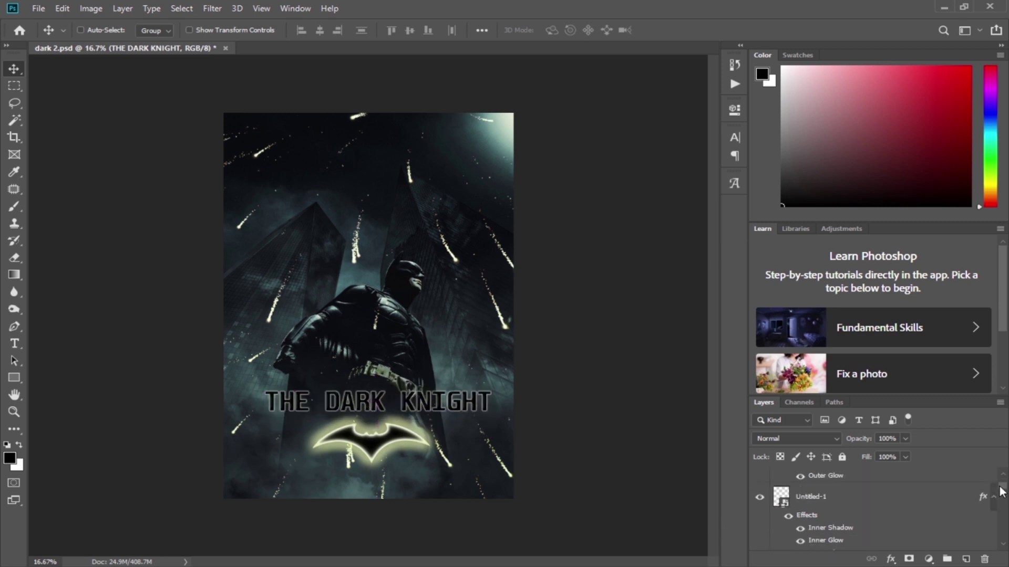
{"action": "left_click", "coordinate": [910, 501]}
{"action": "key", "text": "ctrl+t"}
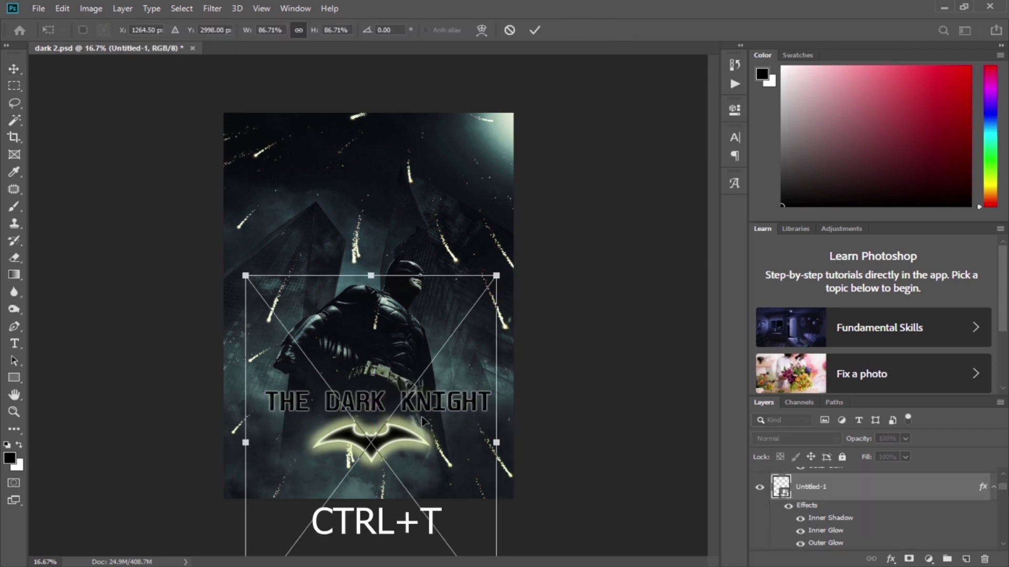
{"action": "left_click_drag", "start_coordinate": [497, 275], "coordinate": [414, 385]}
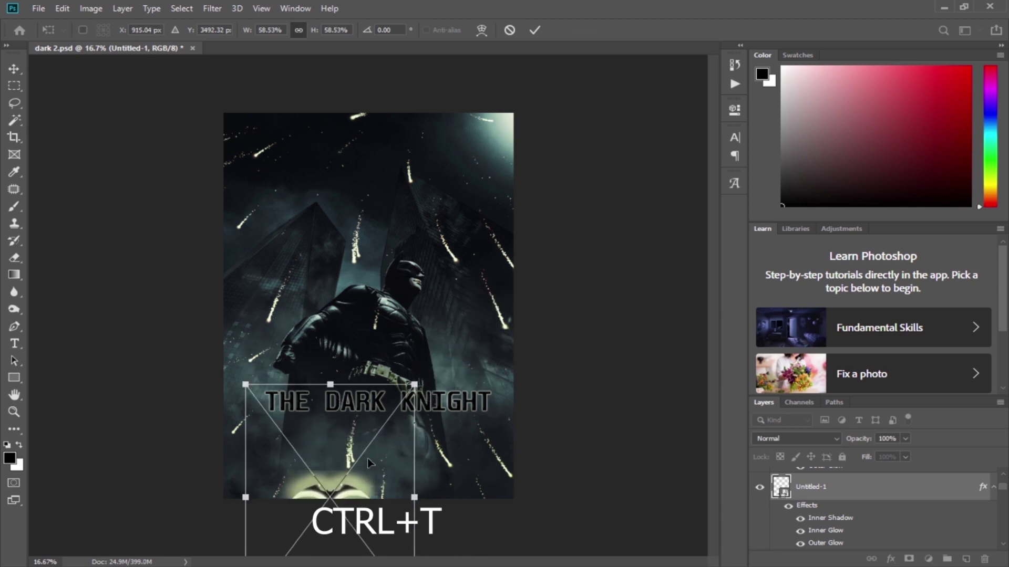
{"action": "left_click_drag", "start_coordinate": [342, 489], "coordinate": [380, 451]}
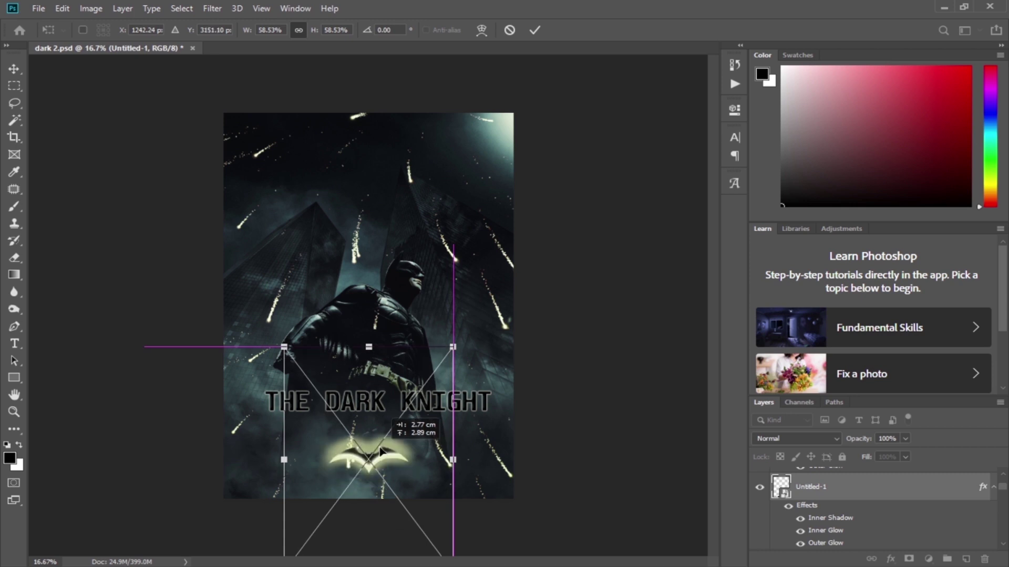
{"action": "left_click", "coordinate": [534, 30]}
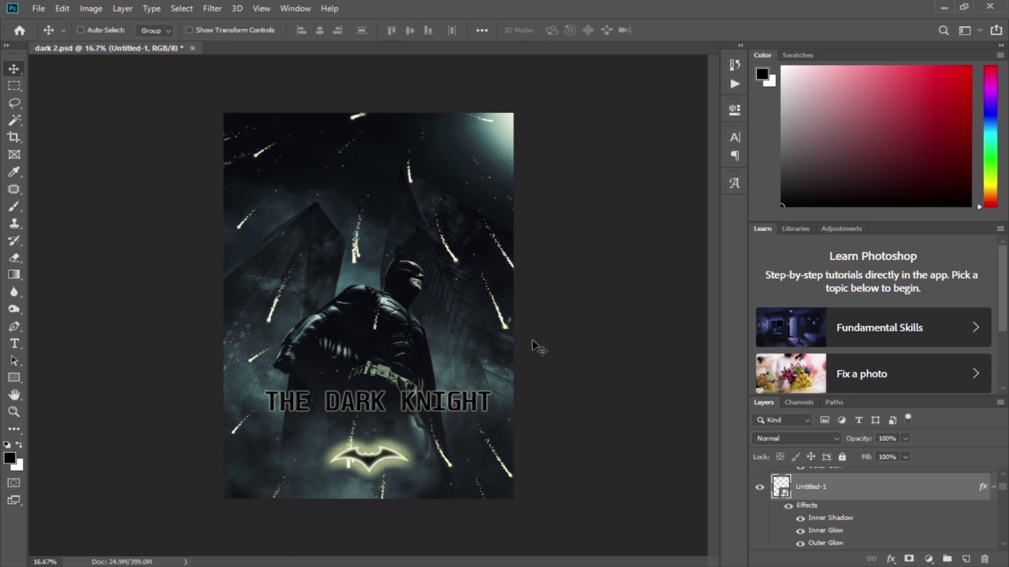
Step: Nudge the THE DARK KNIGHT title down until it sits just above the bat logo
{"action": "scroll", "coordinate": [876, 505], "scroll_direction": "down", "scroll_amount": 1}
{"action": "left_click", "coordinate": [866, 489]}
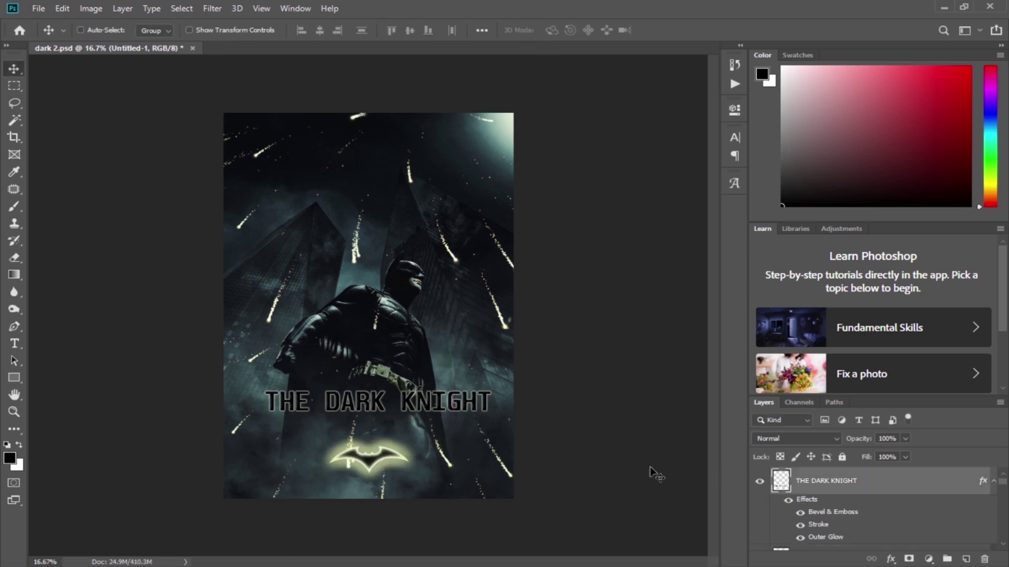
{"action": "key", "text": "shift+Down"}
{"action": "key", "text": "shift+Down"}
{"action": "key", "text": "shift+Down"}
{"action": "key", "text": "shift+Down"}
{"action": "key", "text": "shift+Down"}
{"action": "key", "text": "shift+Down"}
{"action": "key", "text": "shift+Down"}
{"action": "key", "text": "shift+Down"}
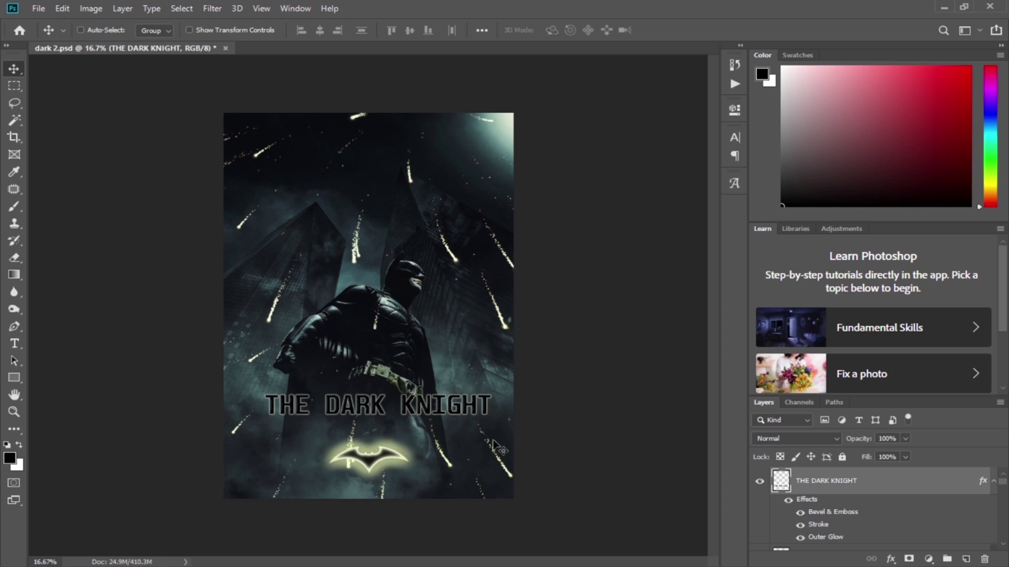
{"action": "key", "text": "shift+Down"}
{"action": "key", "text": "shift+Down"}
{"action": "key", "text": "shift+Down"}
{"action": "key", "text": "shift+Down"}
{"action": "key", "text": "shift+Down"}
{"action": "key", "text": "shift+Down"}
{"action": "key", "text": "shift+Down"}
{"action": "key", "text": "shift+Down"}
{"action": "key", "text": "shift+Down"}
{"action": "key", "text": "shift+Down"}
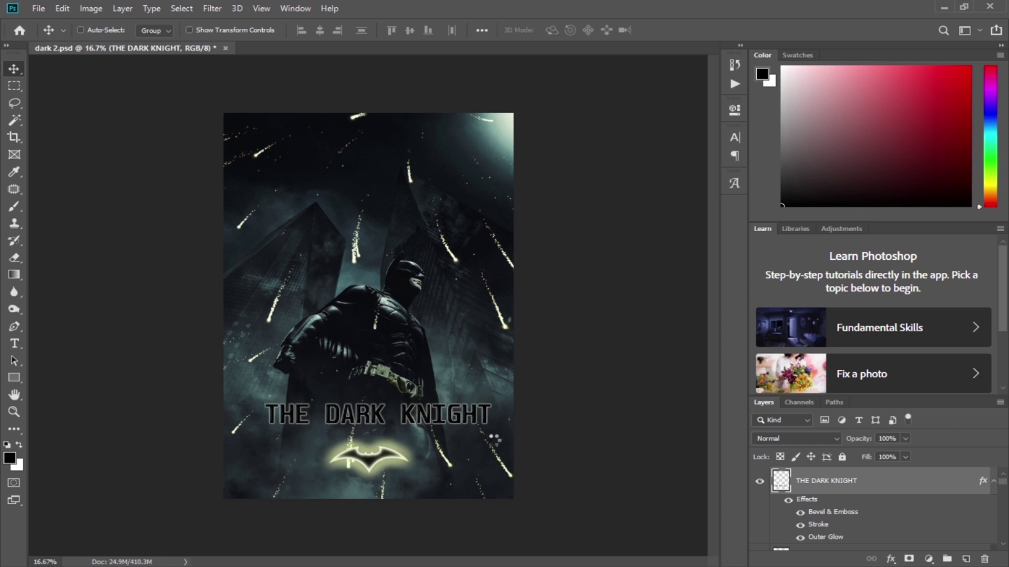
{"action": "key", "text": "shift+Down"}
{"action": "key", "text": "shift+Down"}
{"action": "key", "text": "shift+Down"}
{"action": "key", "text": "shift+Down"}
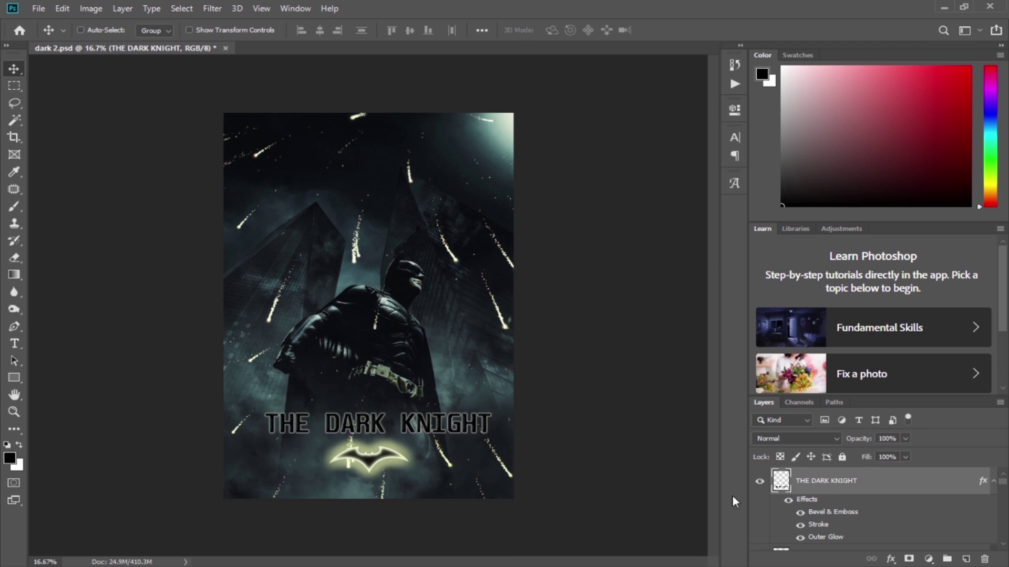
Step: Nudge the title slightly left to center it over the bat logo and the poster, keeping the title layer selected
{"action": "key", "text": "shift+Left"}
{"action": "key", "text": "shift+Left"}
{"action": "key", "text": "shift+Left"}
{"action": "key", "text": "shift+Left"}
{"action": "key", "text": "shift+Left"}
{"action": "key", "text": "shift+Left"}
{"action": "key", "text": "shift+Left"}
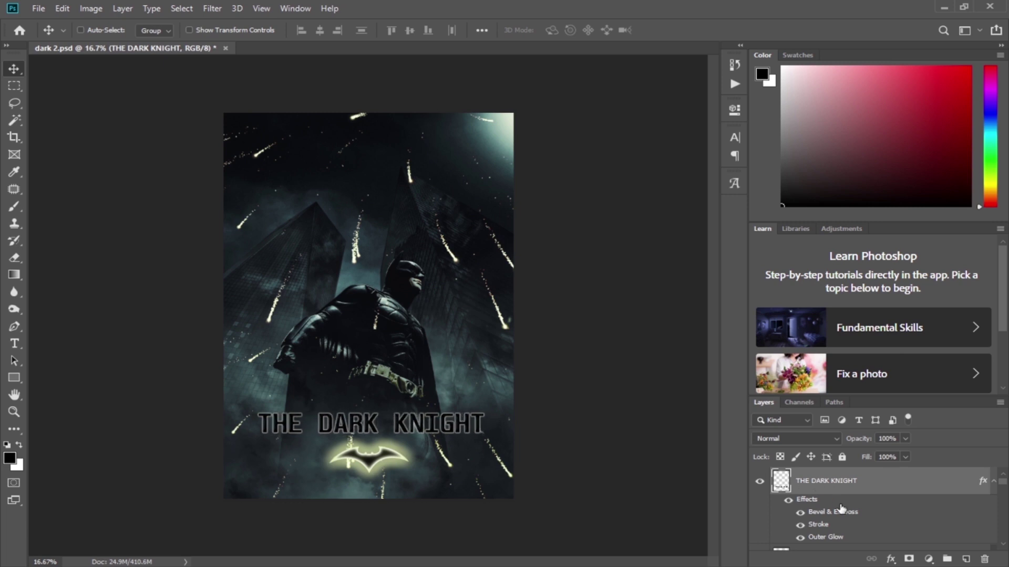
{"action": "scroll", "coordinate": [839, 530], "scroll_direction": "down", "scroll_amount": 3}
{"action": "left_click", "coordinate": [829, 489]}
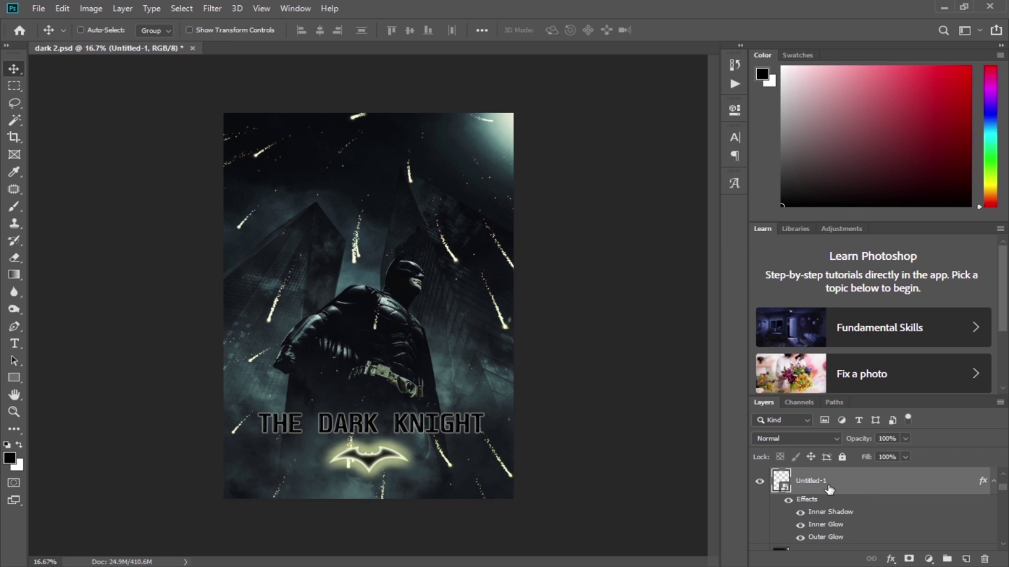
{"action": "scroll", "coordinate": [827, 488], "scroll_direction": "up", "scroll_amount": 3}
{"action": "left_click", "coordinate": [827, 489]}
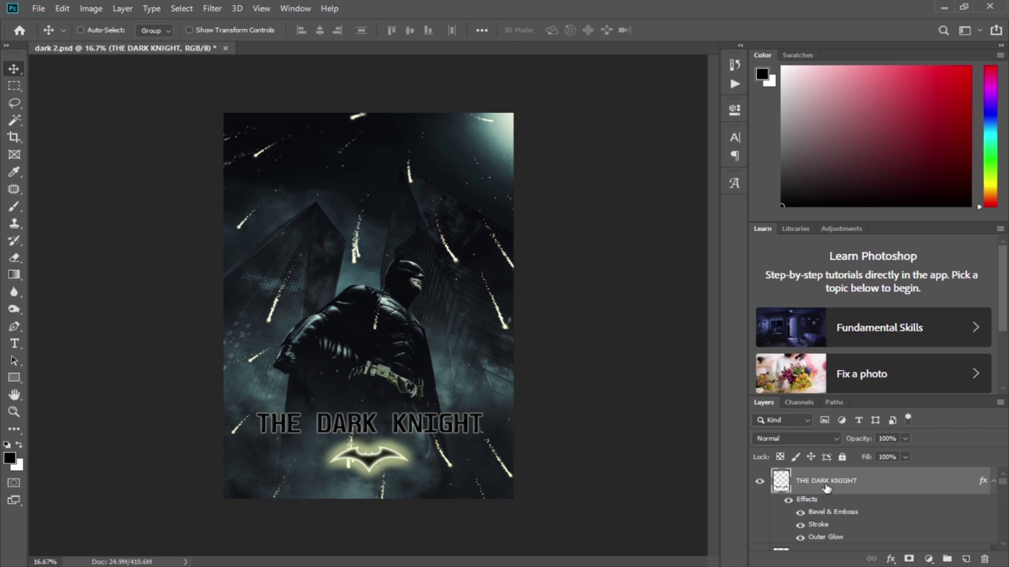